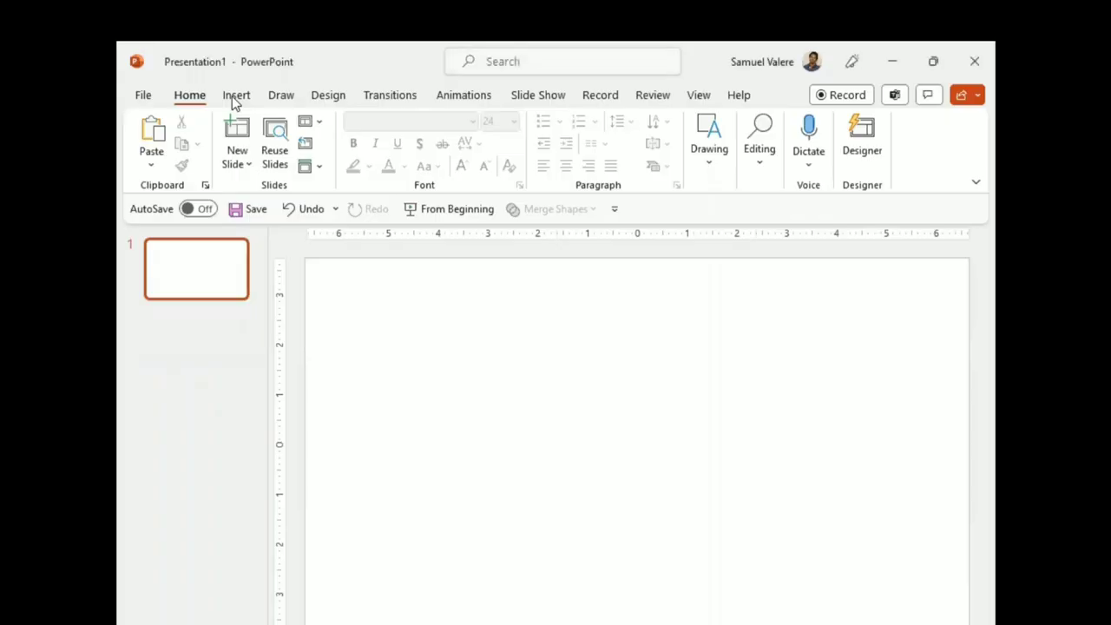
Insert the city skyline photo from the Downloads folder onto the blank slide
left_click(235, 97)
left_click(291, 164)
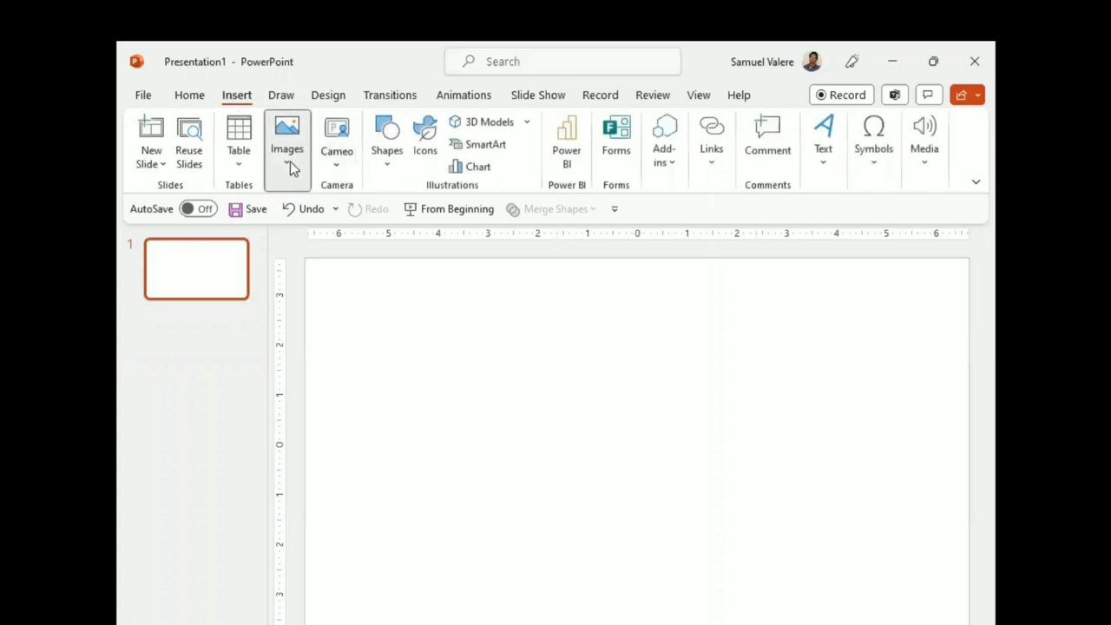
left_click(290, 245)
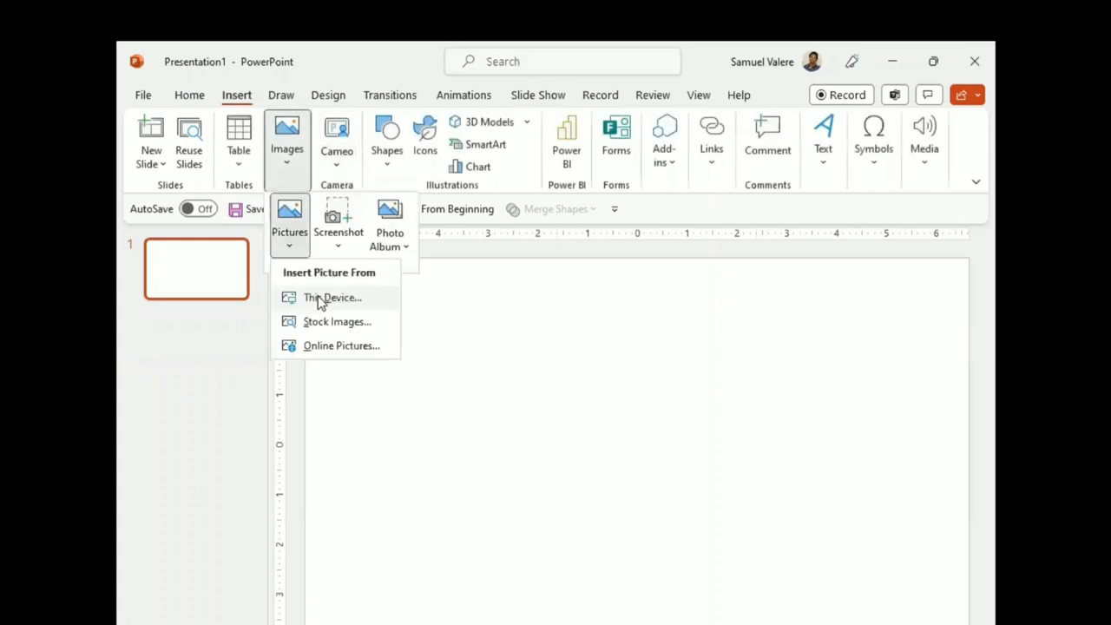
left_click(320, 299)
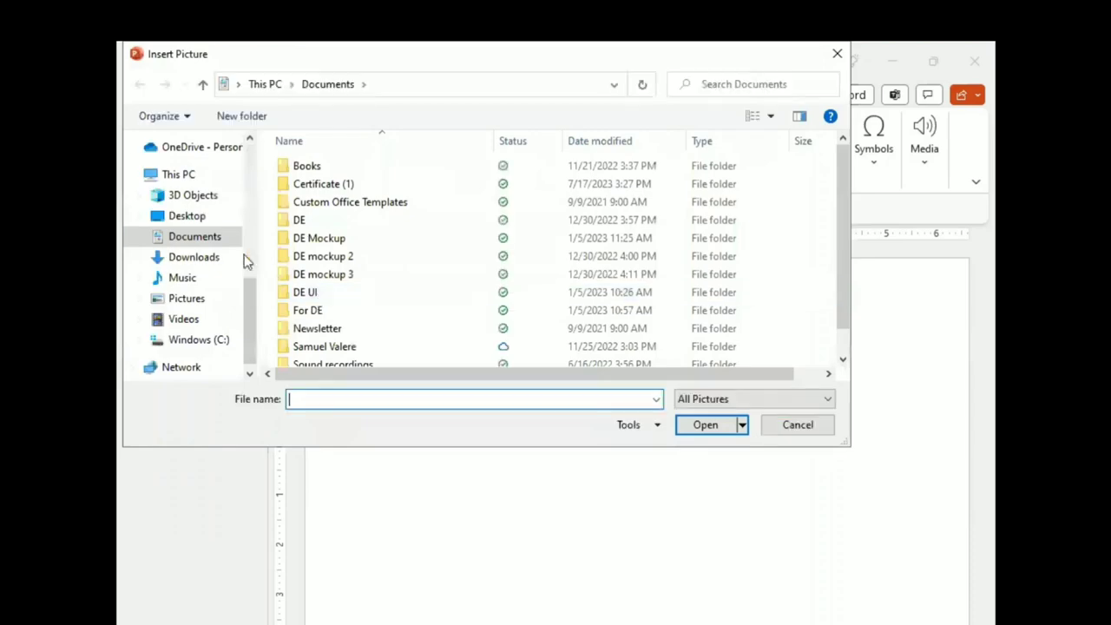
left_click(194, 257)
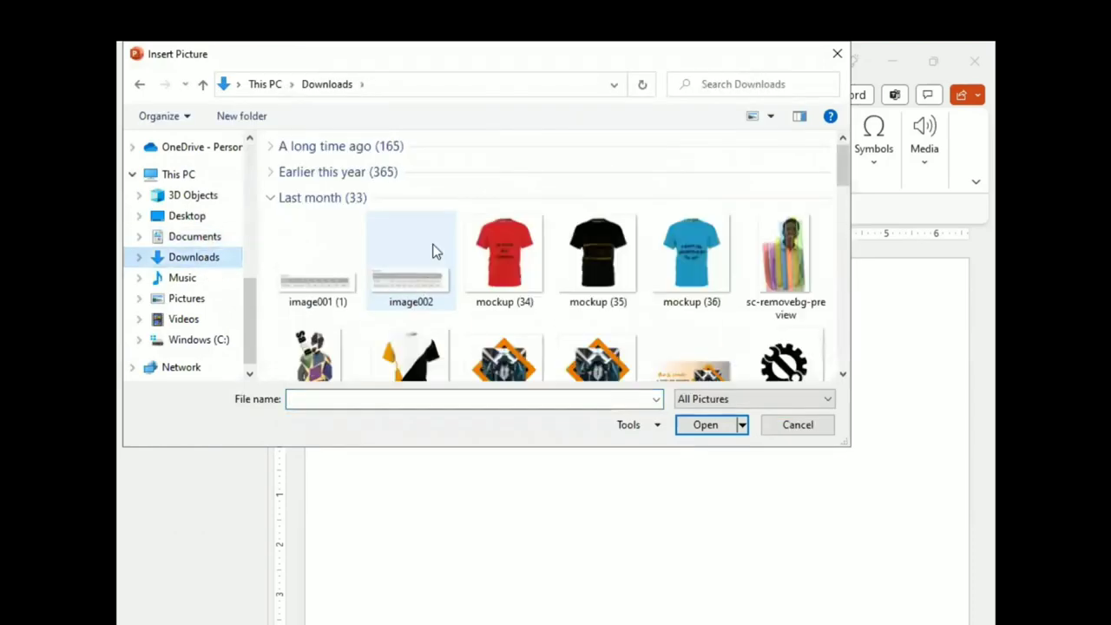
scroll(434, 250, "down", 5)
scroll(434, 250, "down", 5)
scroll(437, 249, "down", 5)
scroll(436, 250, "down", 5)
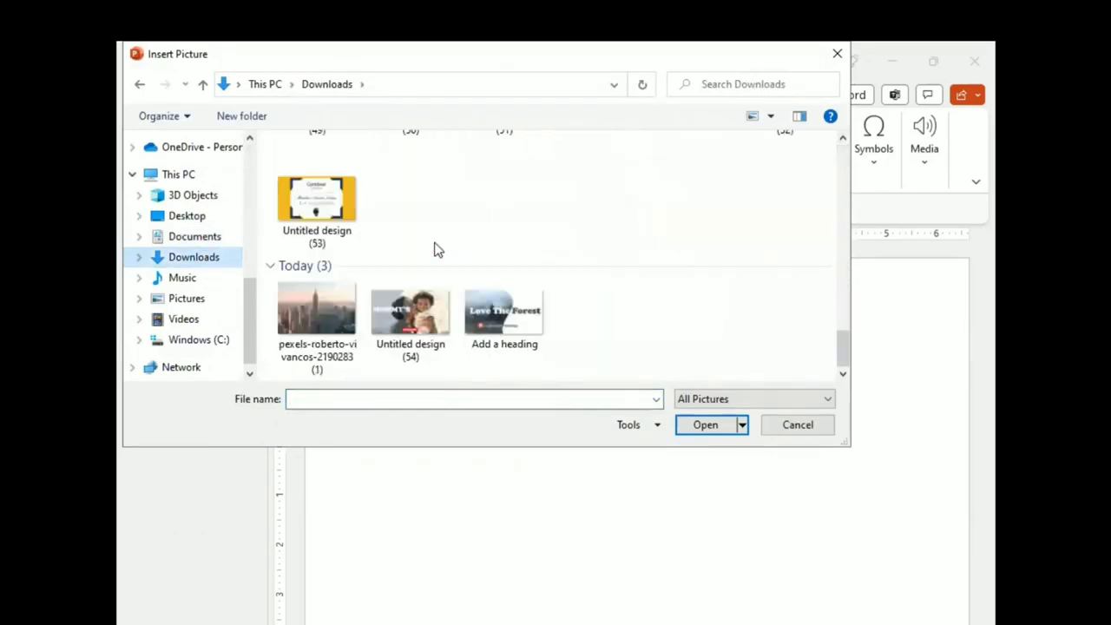
double_click(302, 318)
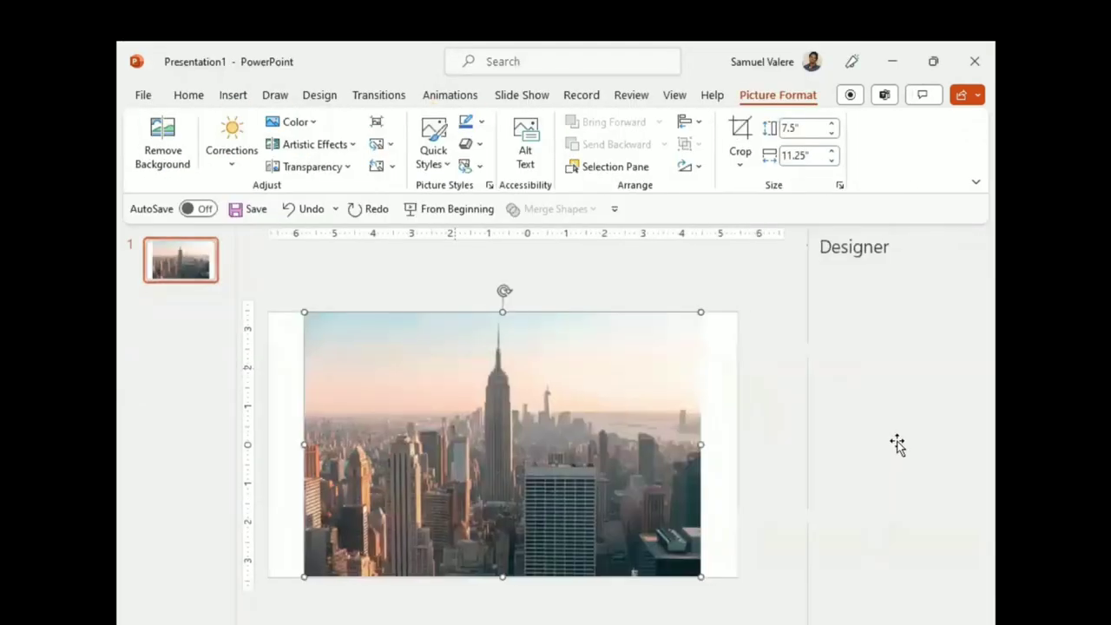
Close the Designer pane and stretch the photo's left and right sides to the slide edges
left_click(973, 248)
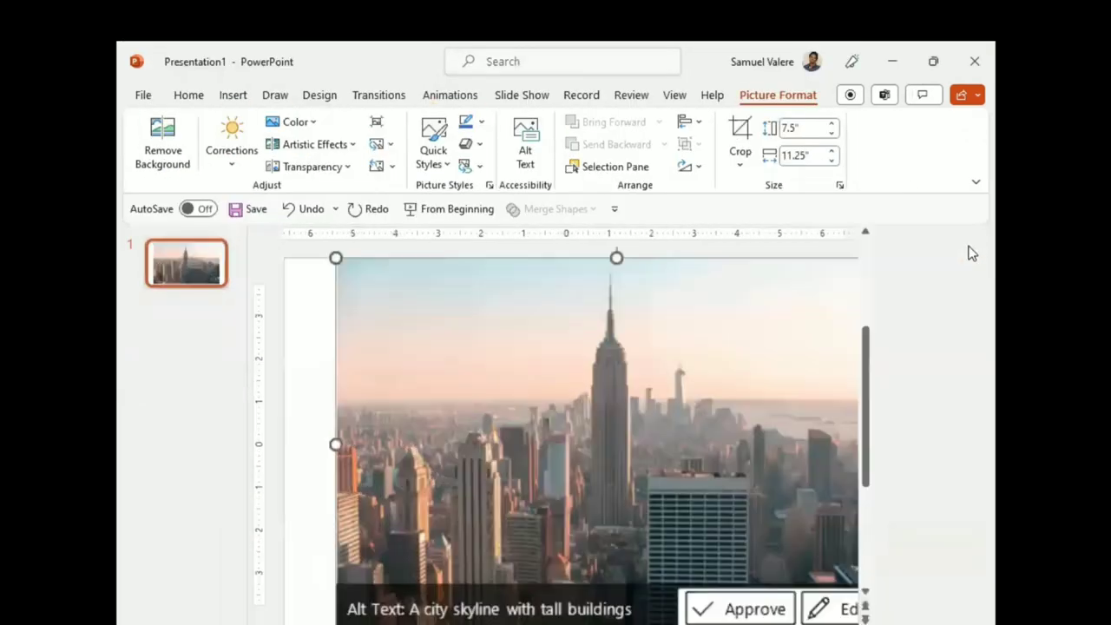
left_click_drag(917, 442, 968, 437)
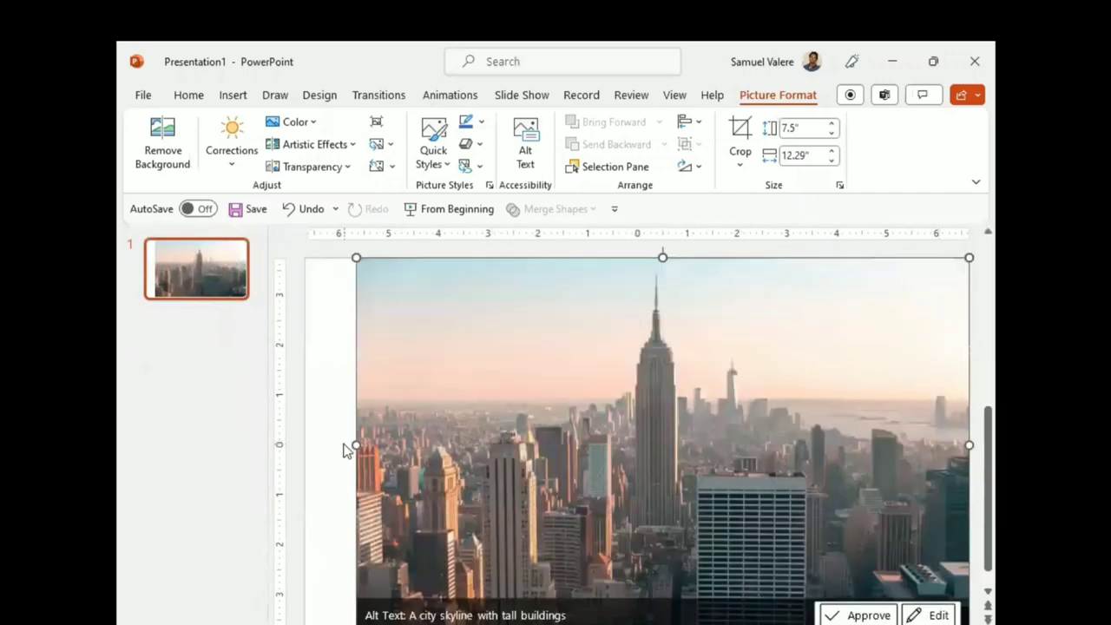
left_click_drag(351, 441, 310, 443)
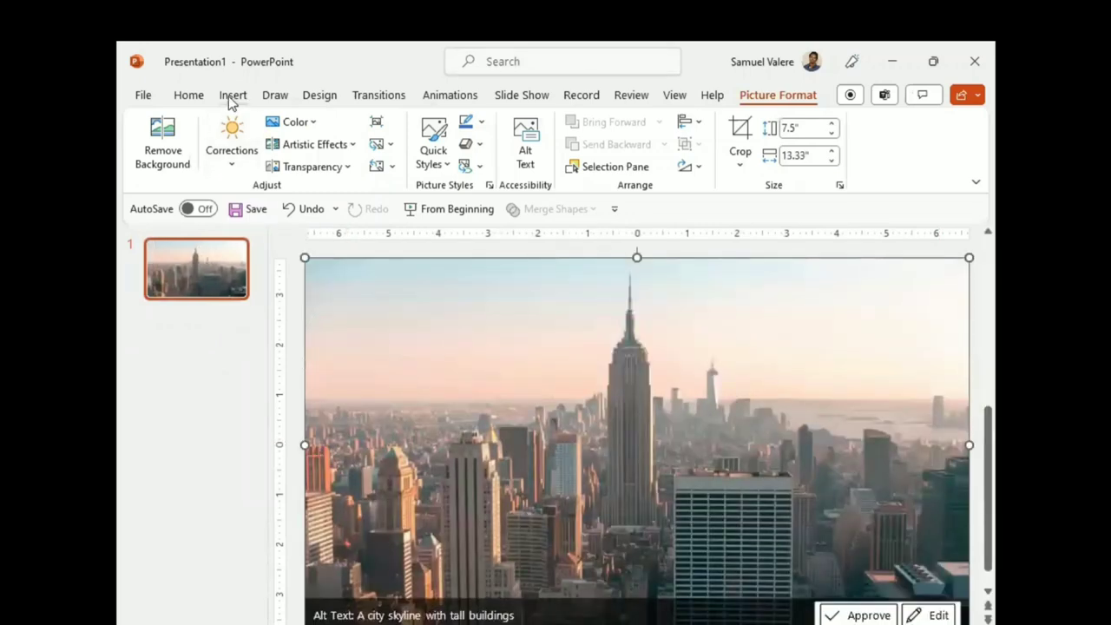
left_click(233, 97)
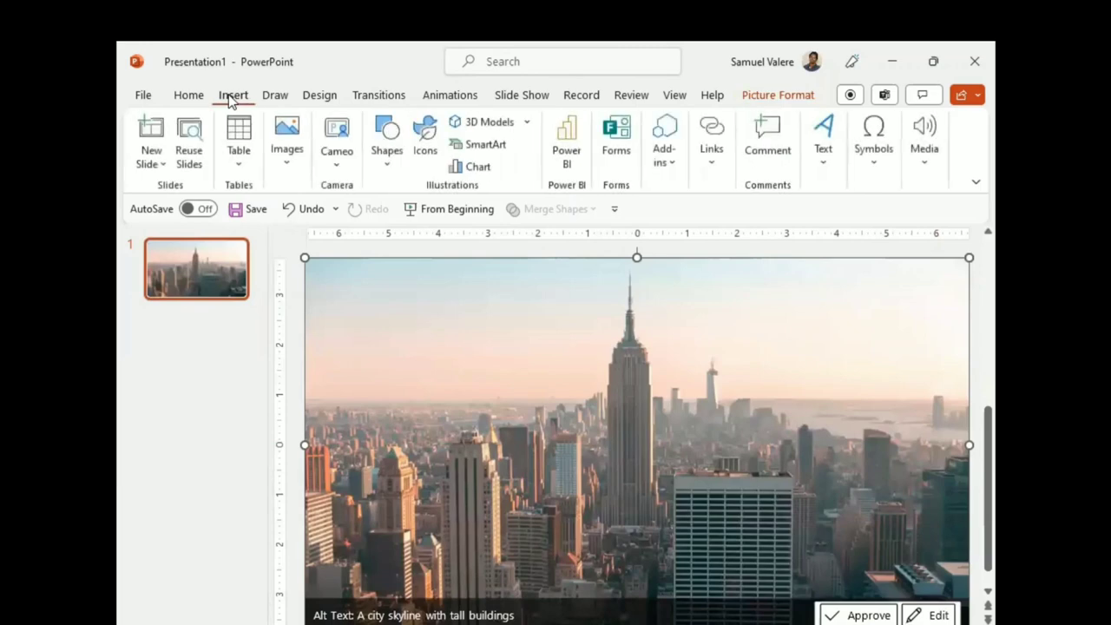
Draw a rectangle over the middle of the skyline and lower its top edge to just below the spire
left_click(387, 156)
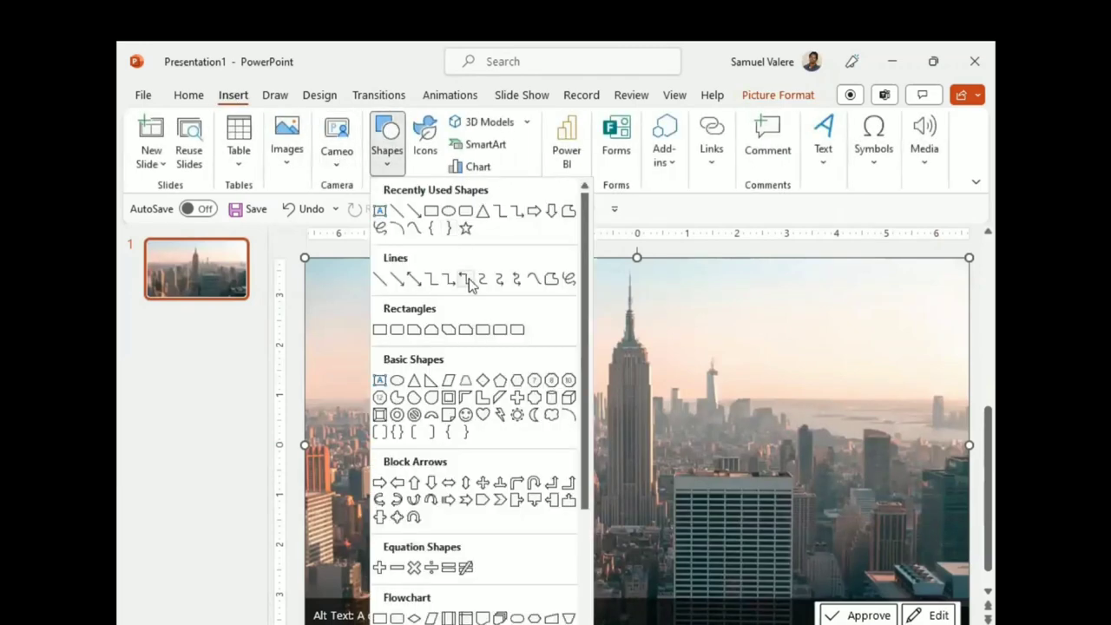
left_click(429, 215)
mouse_move(452, 315)
left_mouse_down()
mouse_move(734, 494)
mouse_move(807, 596)
left_mouse_up()
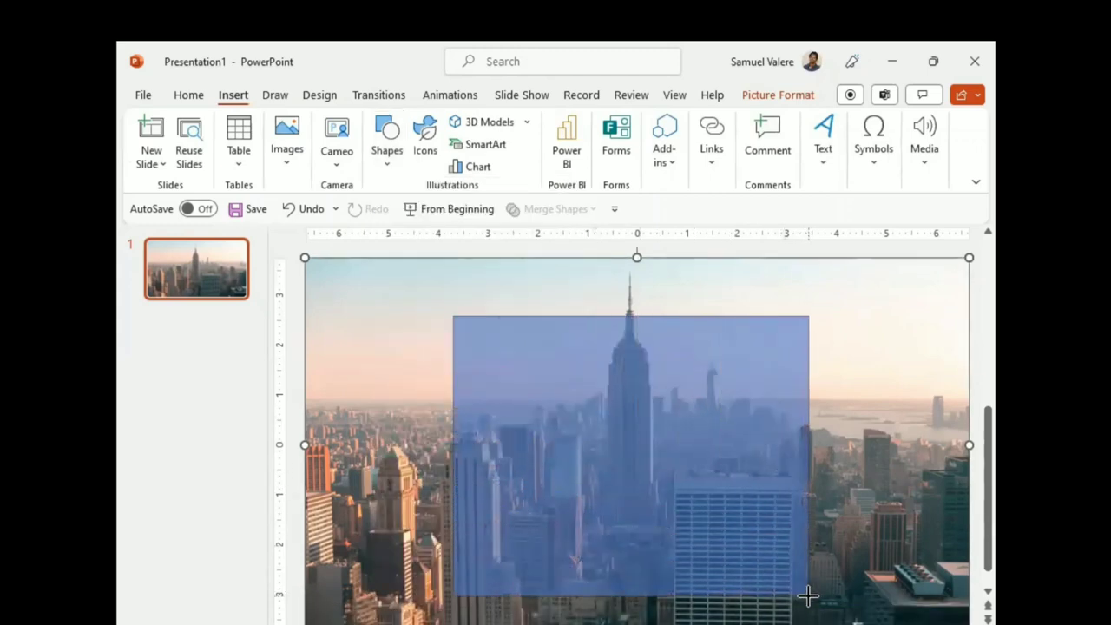
left_click_drag(666, 497, 636, 511)
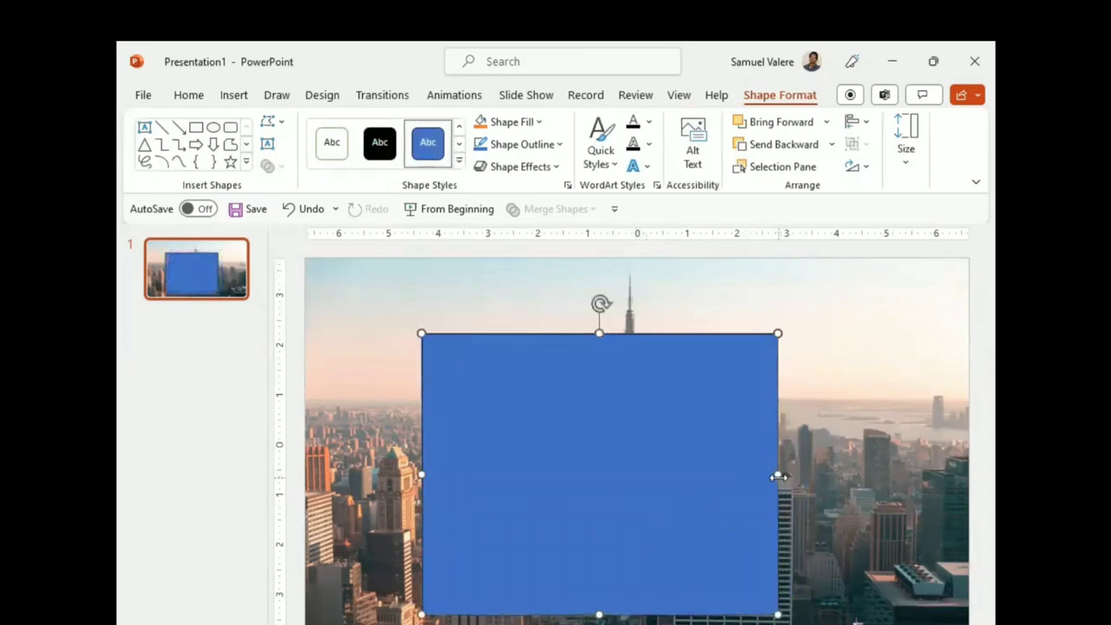
left_click_drag(777, 477, 806, 479)
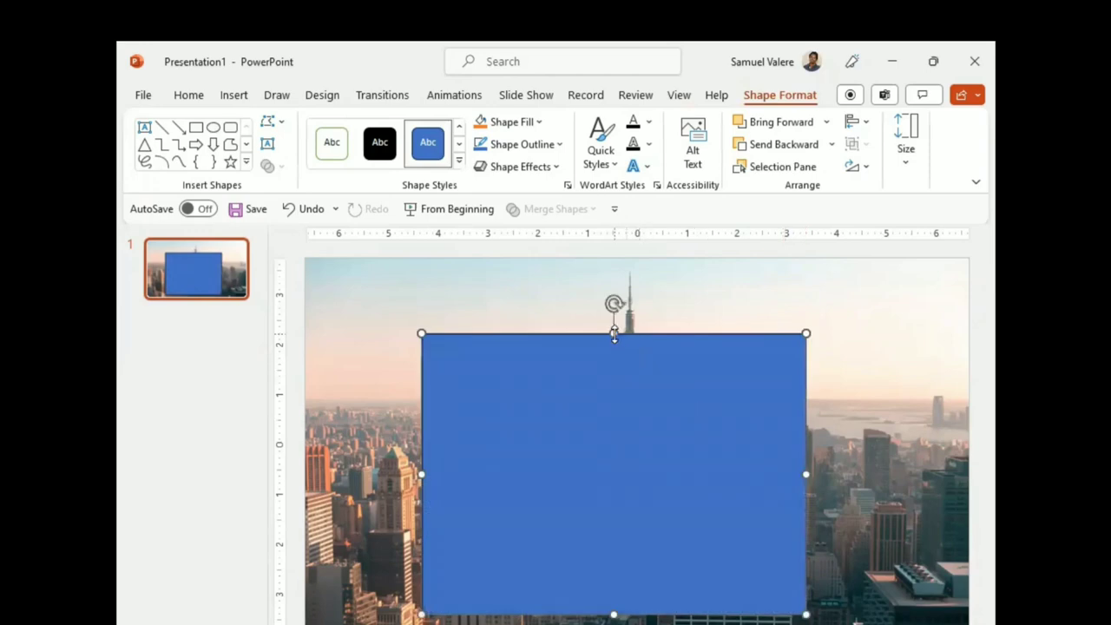
left_click_drag(614, 334, 616, 371)
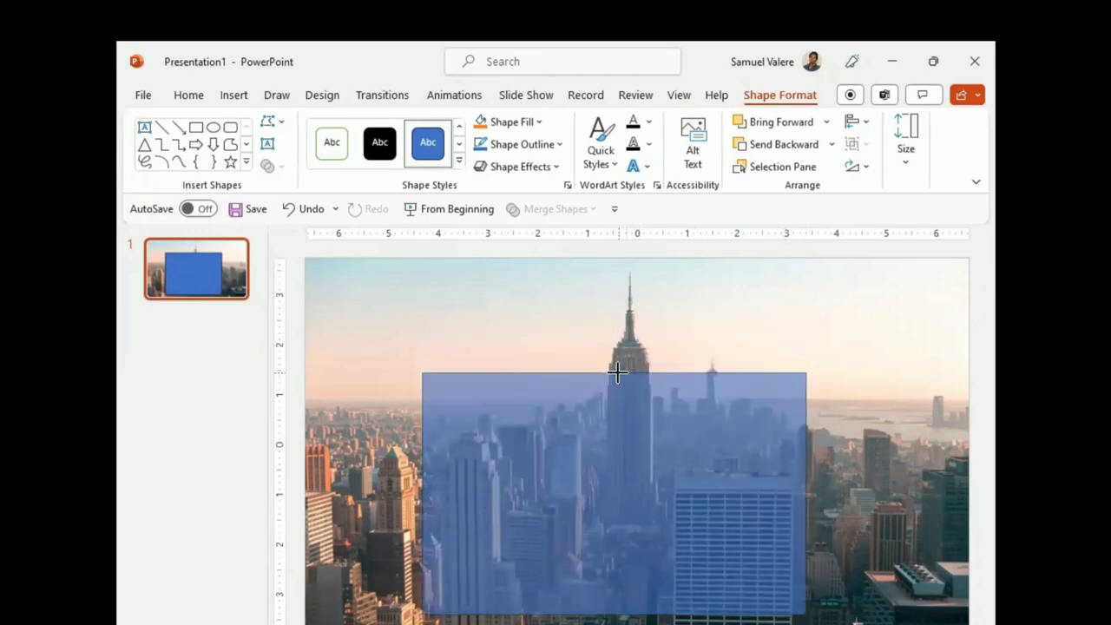
left_click_drag(617, 371, 618, 372)
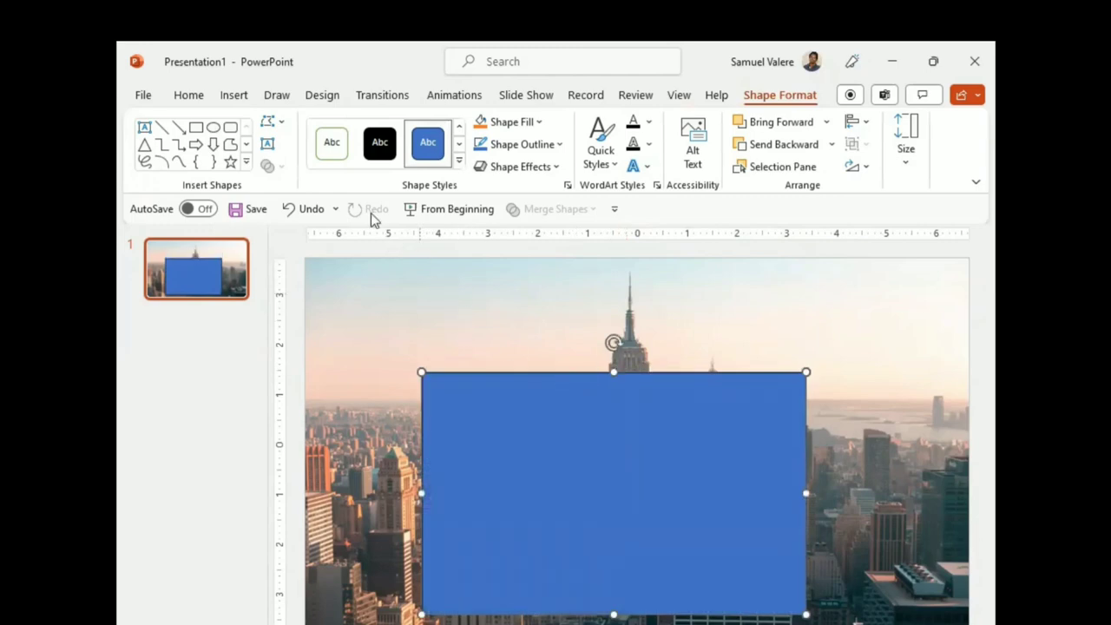
Give the rectangle no fill and a 6 pt white outline
left_click(541, 122)
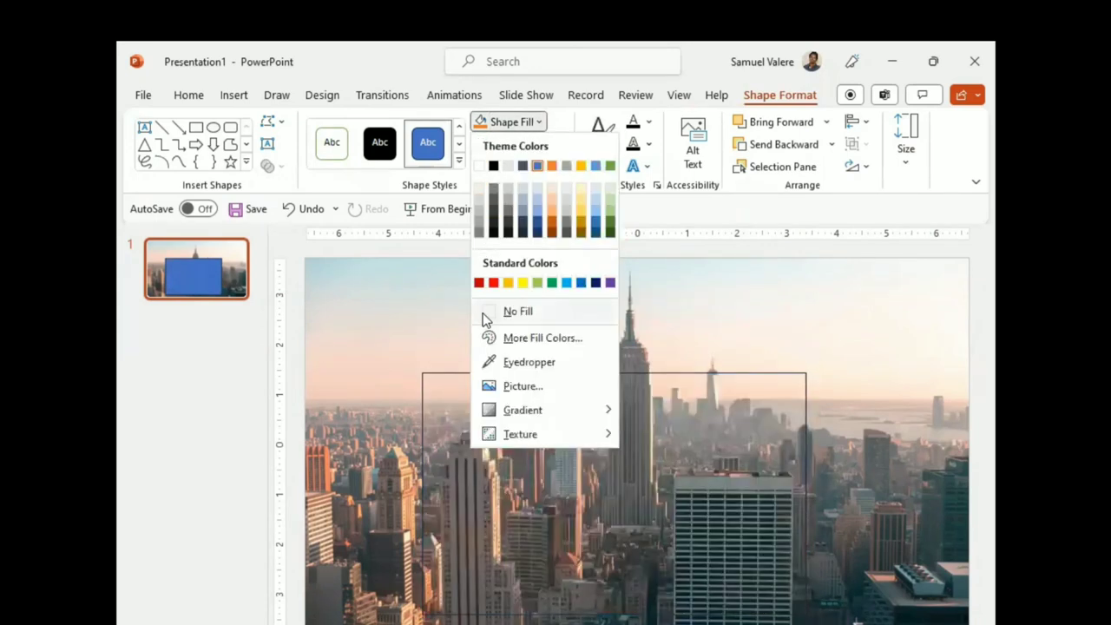
left_click(491, 319)
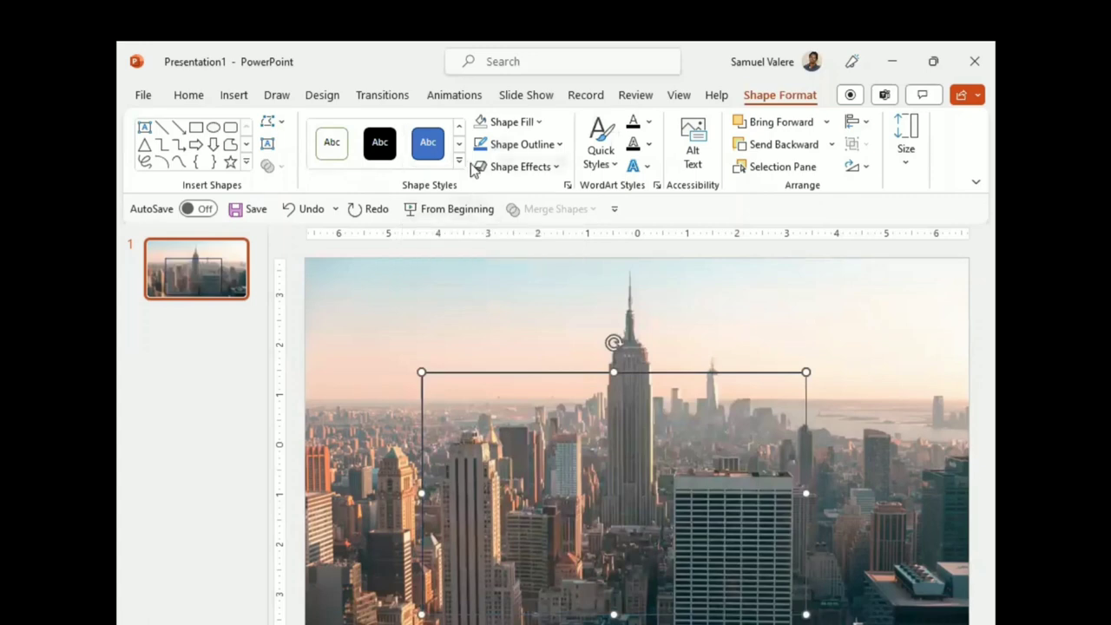
left_click(560, 144)
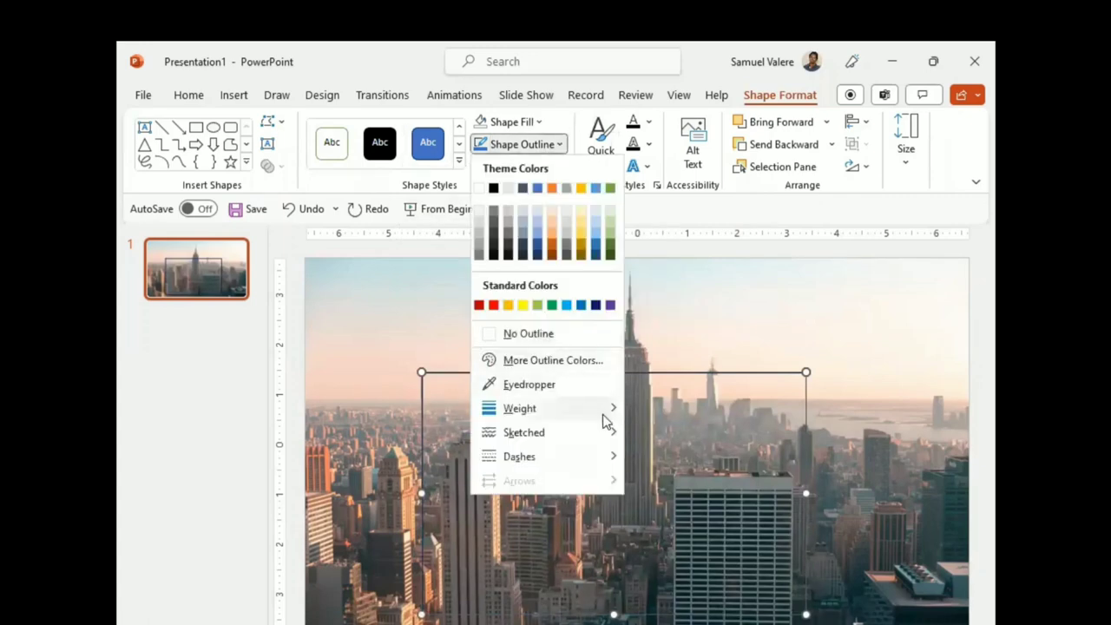
mouse_move(546, 408)
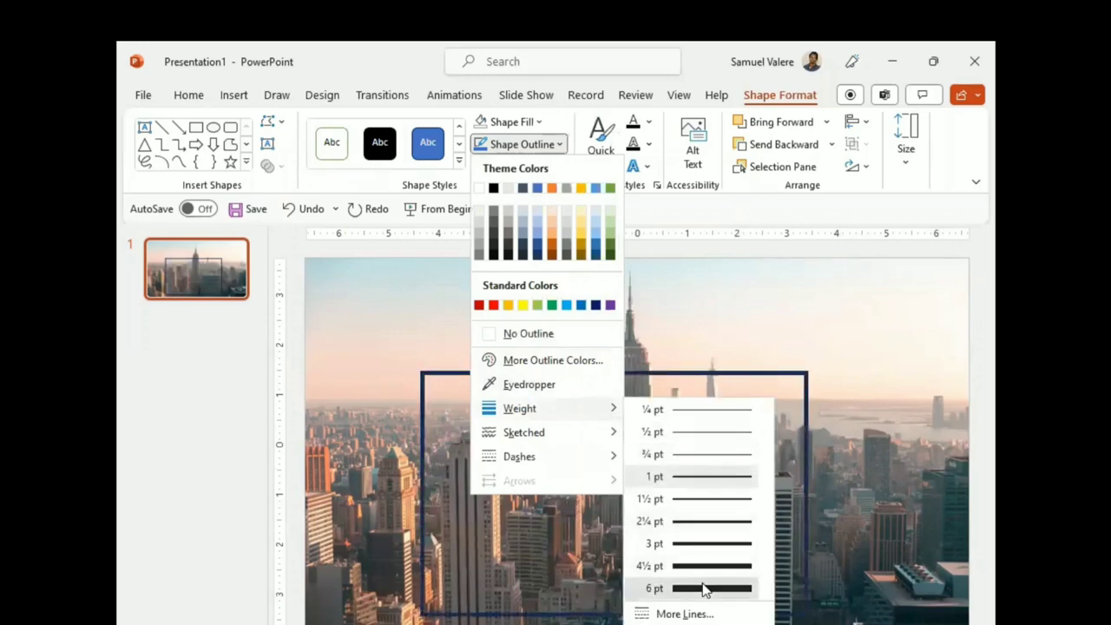
left_click(684, 565)
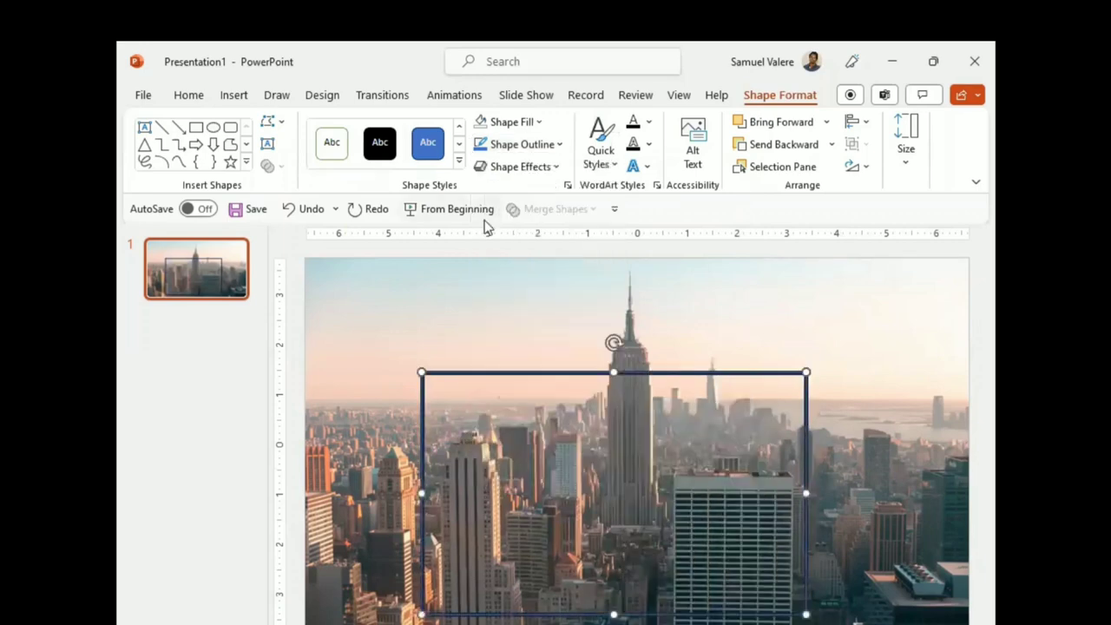
left_click(560, 145)
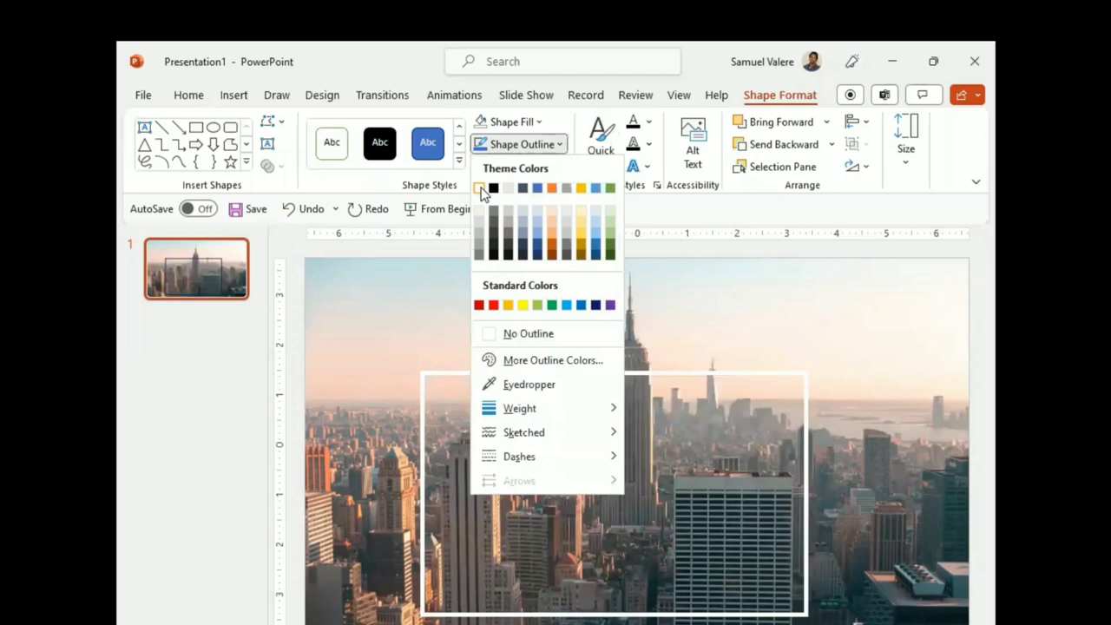
left_click(479, 188)
Add an Offset Center shadow to the white frame
left_click(556, 167)
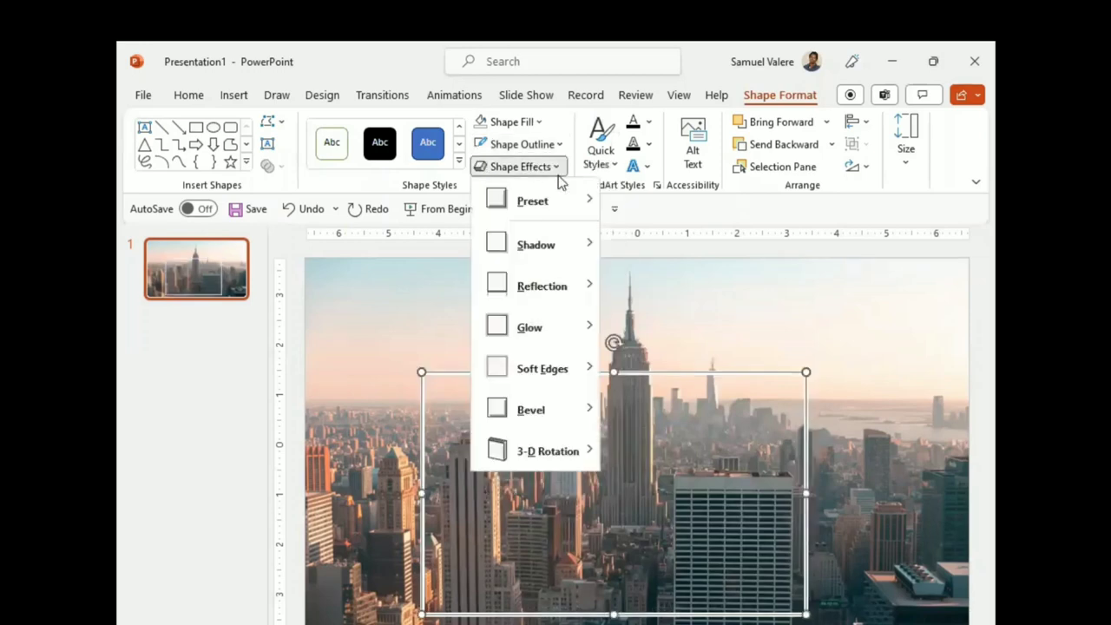
mouse_move(536, 244)
left_click(666, 299)
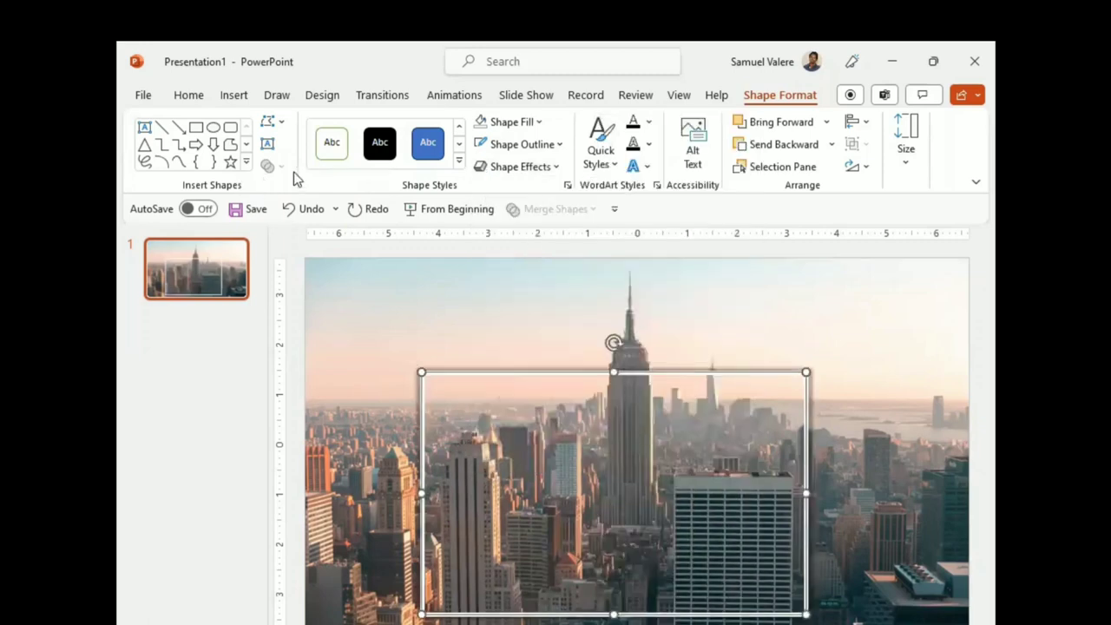
left_click(267, 144)
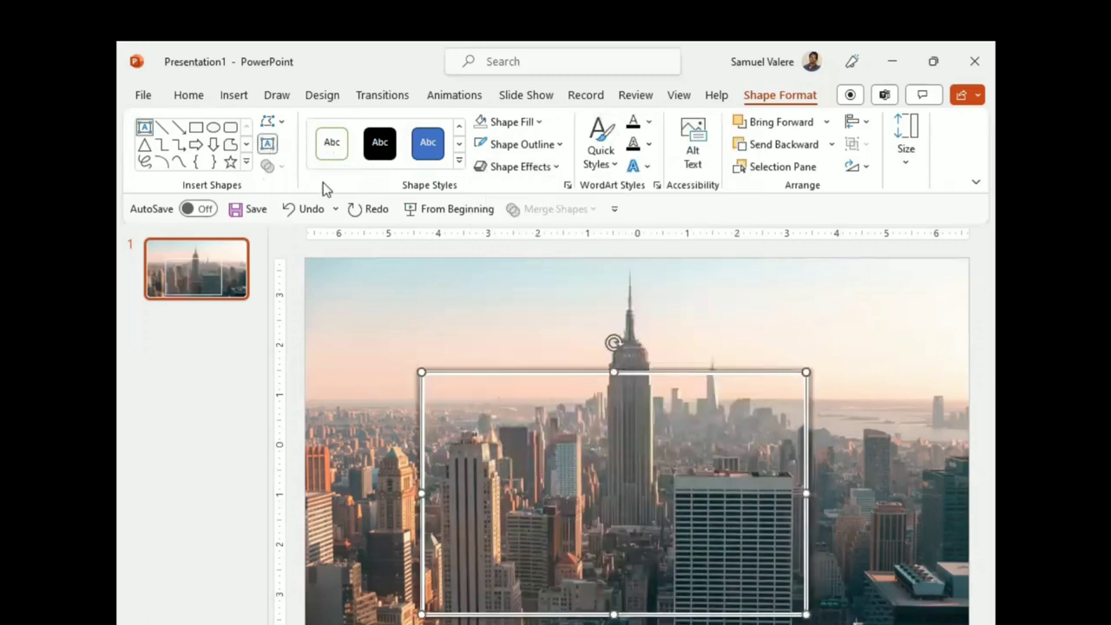
Draw a text box across the slide, type 'CITY' and centre it
mouse_move(419, 314)
left_mouse_down()
mouse_move(761, 498)
mouse_move(844, 563)
left_mouse_up()
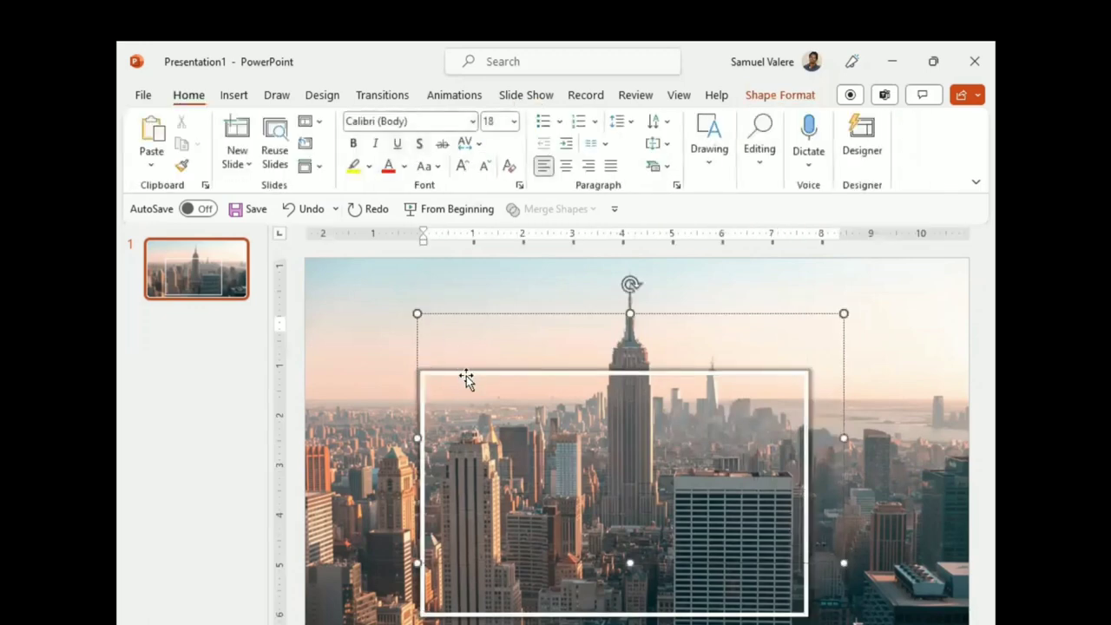
type("SITY")
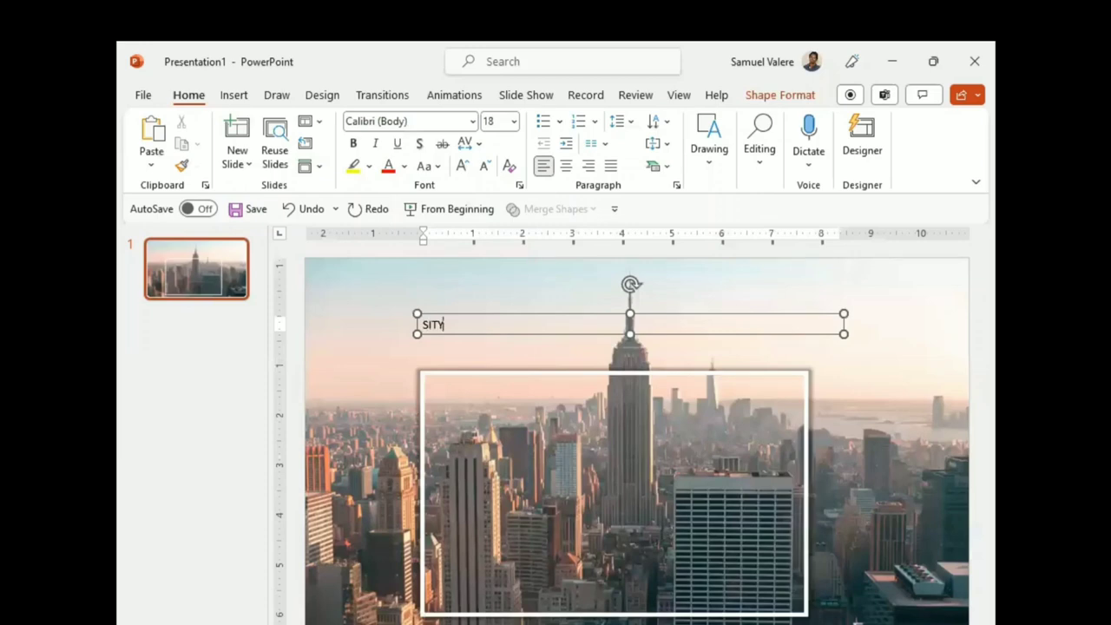
key("BackSpace")
key("BackSpace")
key("BackSpace")
type("ITY")
double_click(439, 324)
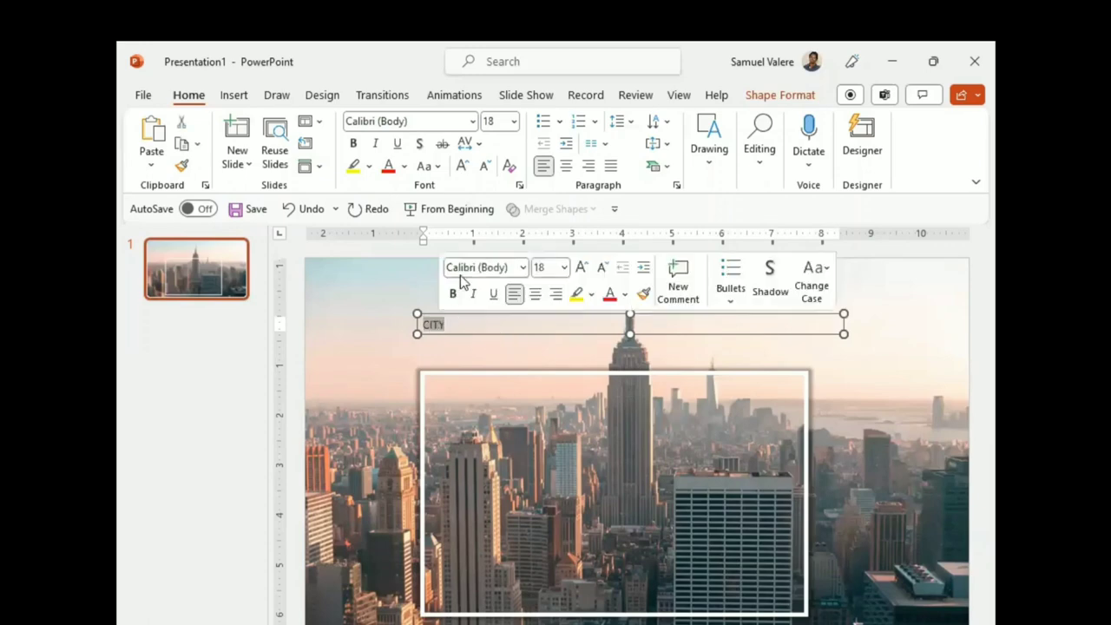
left_click(564, 166)
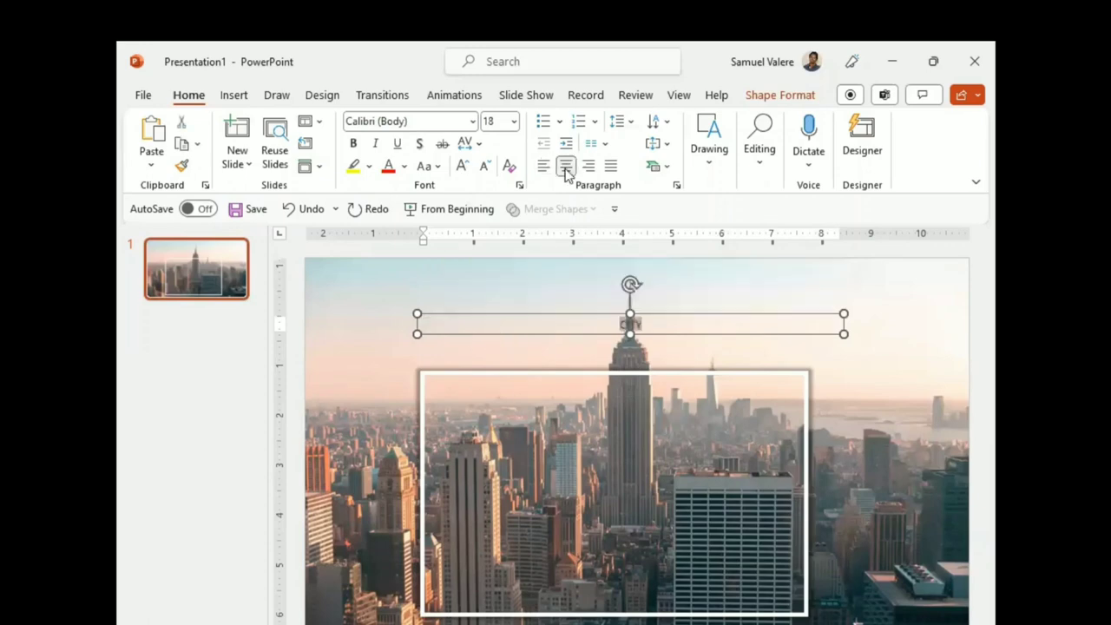
Set CITY in Impact at size 300, then enlarge it to 400
left_click(417, 121)
type("Impact")
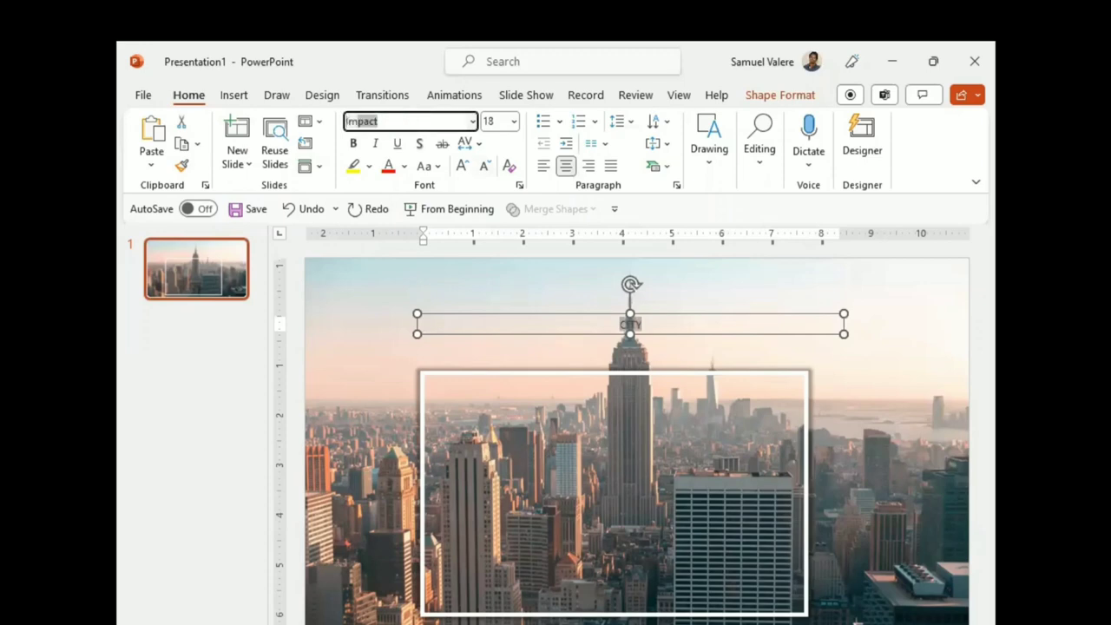
key("Return")
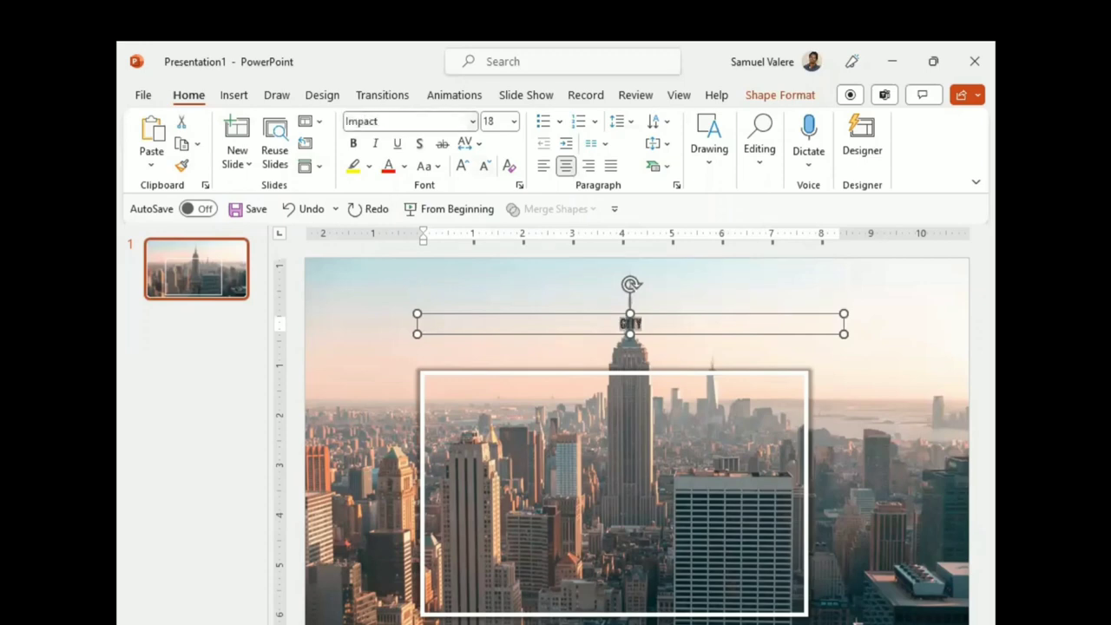
left_click(499, 121)
type("300")
key("Return")
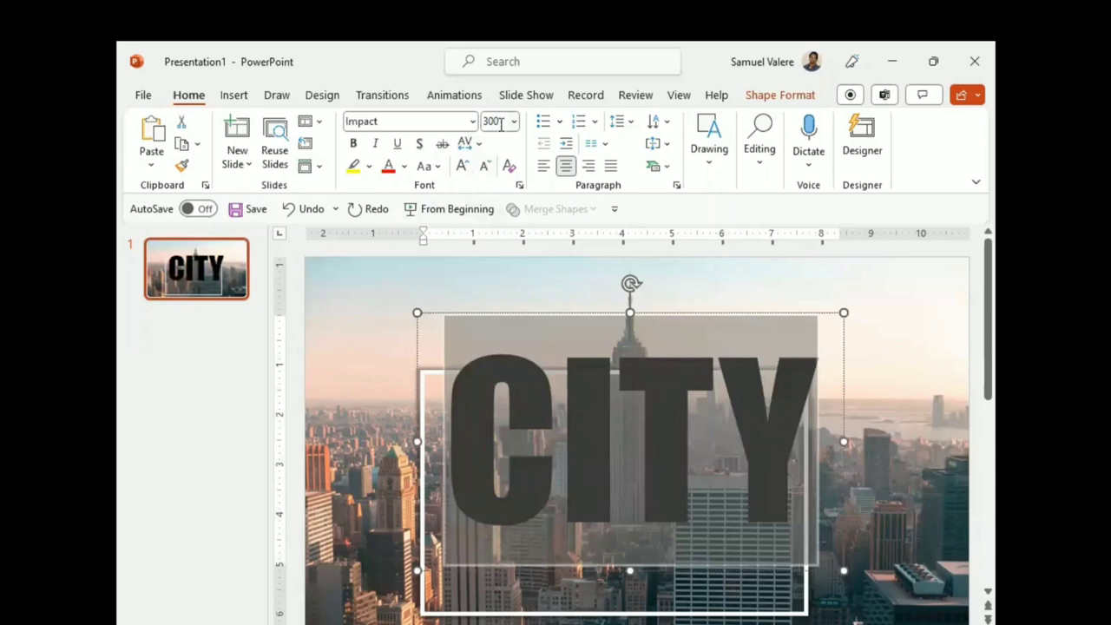
left_click(500, 121)
key("BackSpace")
key("Return")
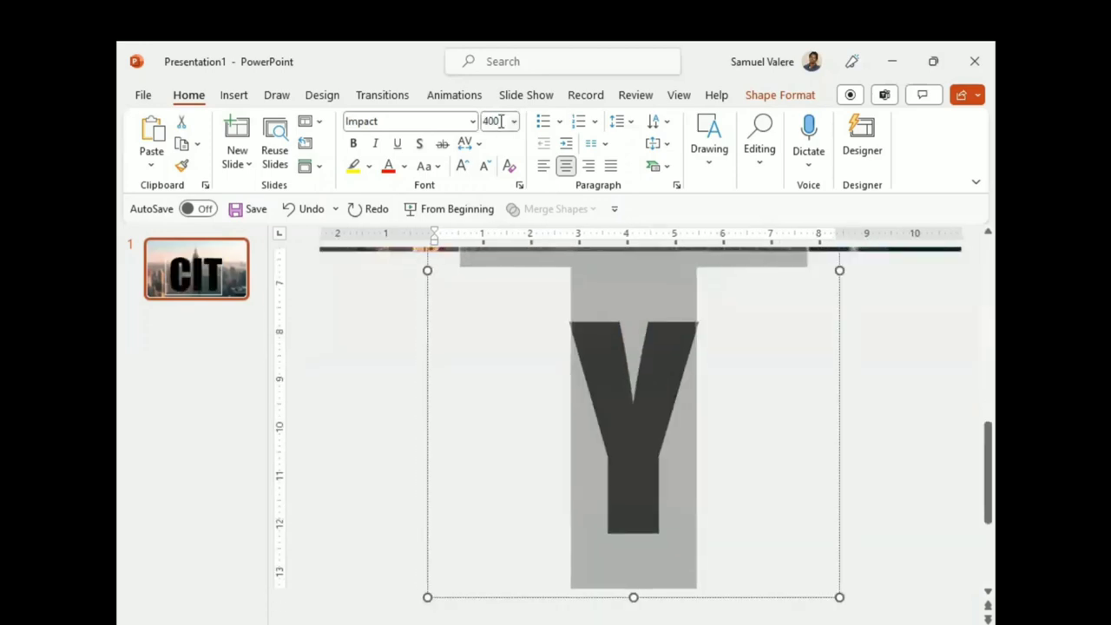
Widen the CITY text box to the right and shift it left
left_click_drag(839, 271, 946, 268)
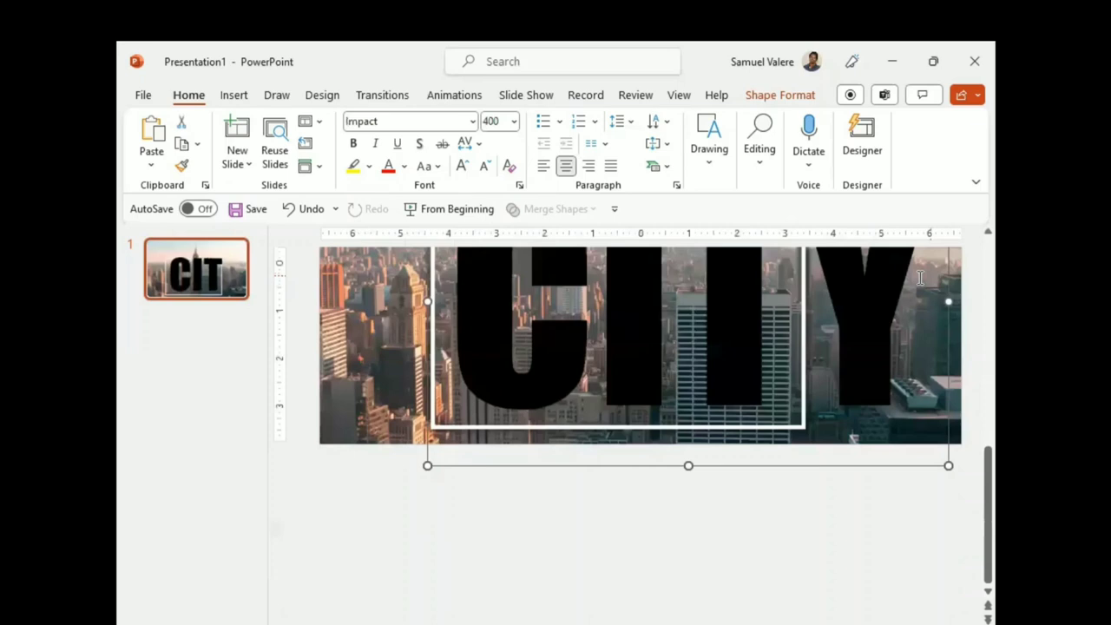
scroll(537, 379, "up", 1)
scroll(537, 379, "up", 1)
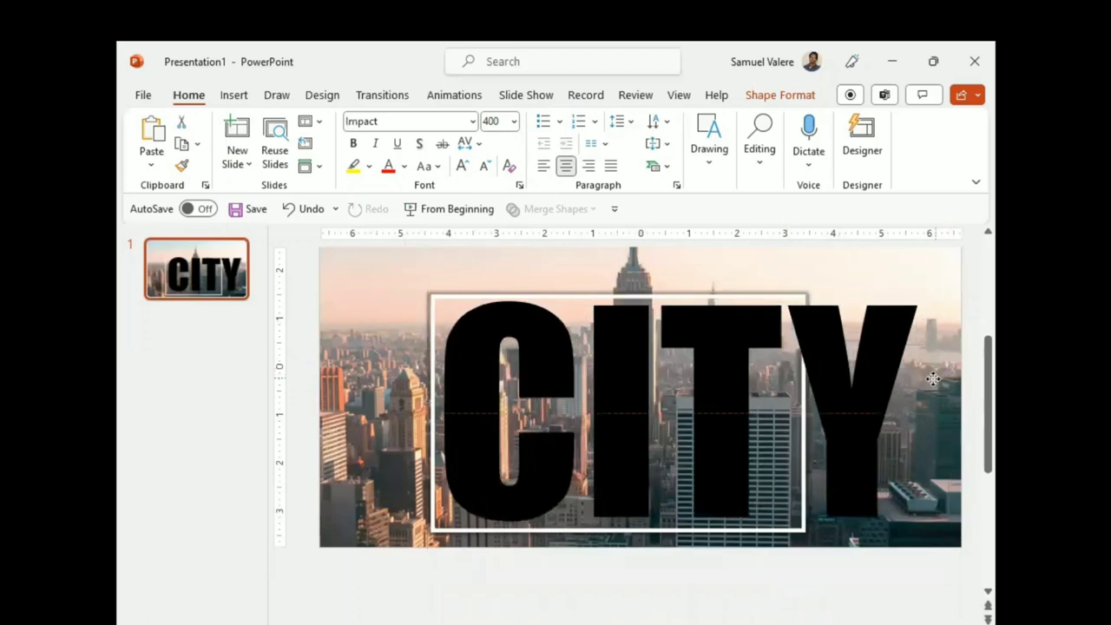
left_click_drag(946, 379, 881, 383)
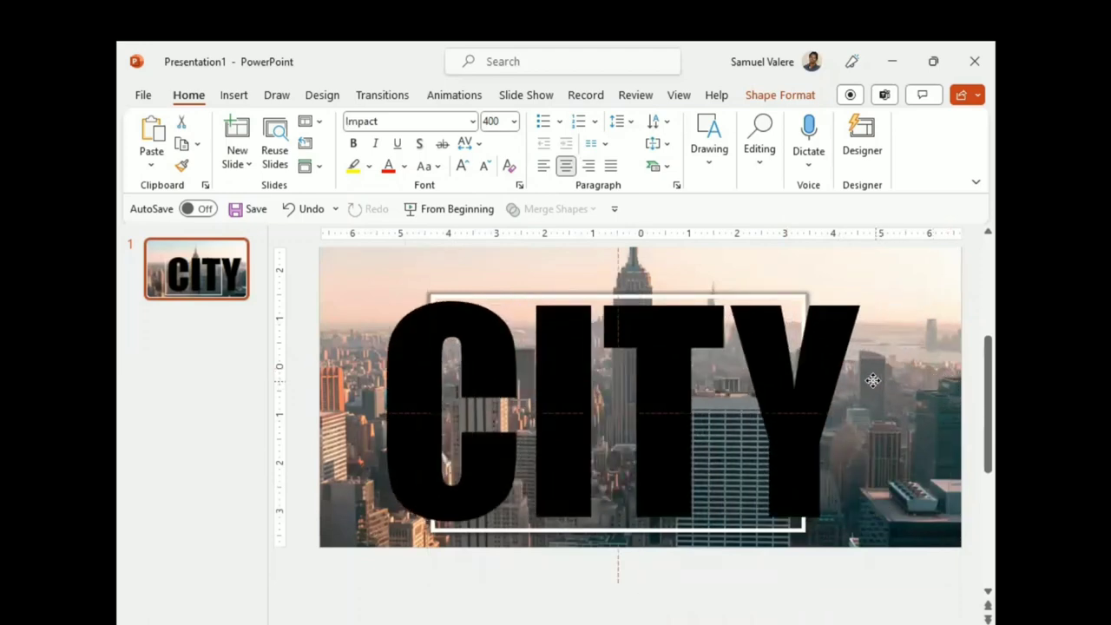
left_click_drag(878, 382, 866, 379)
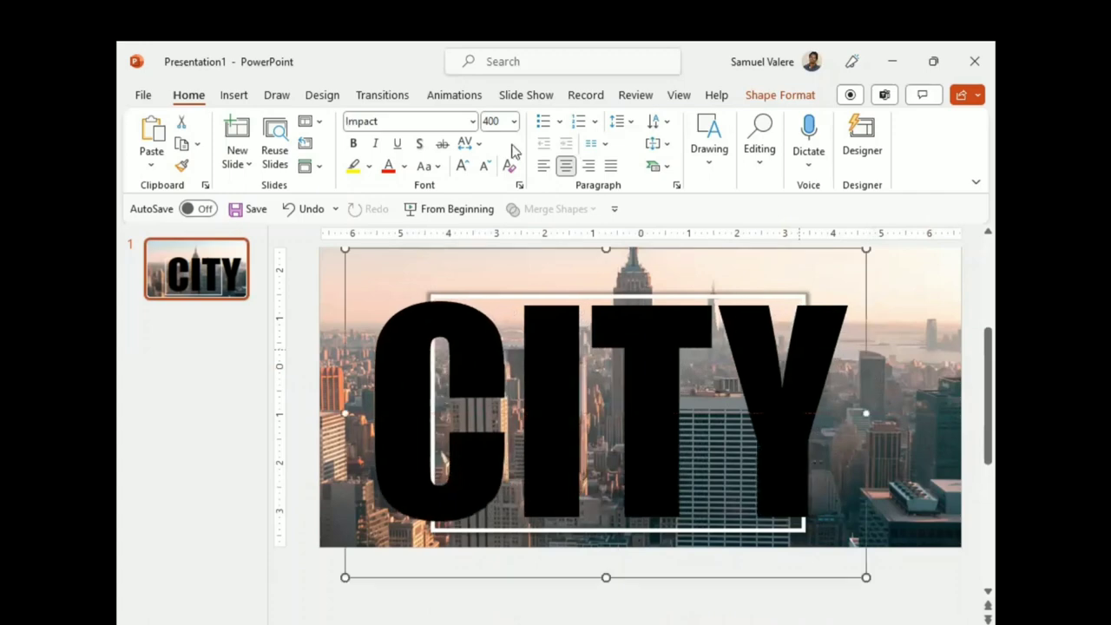
Reduce the CITY font size to 380, then to 350
left_click(496, 122)
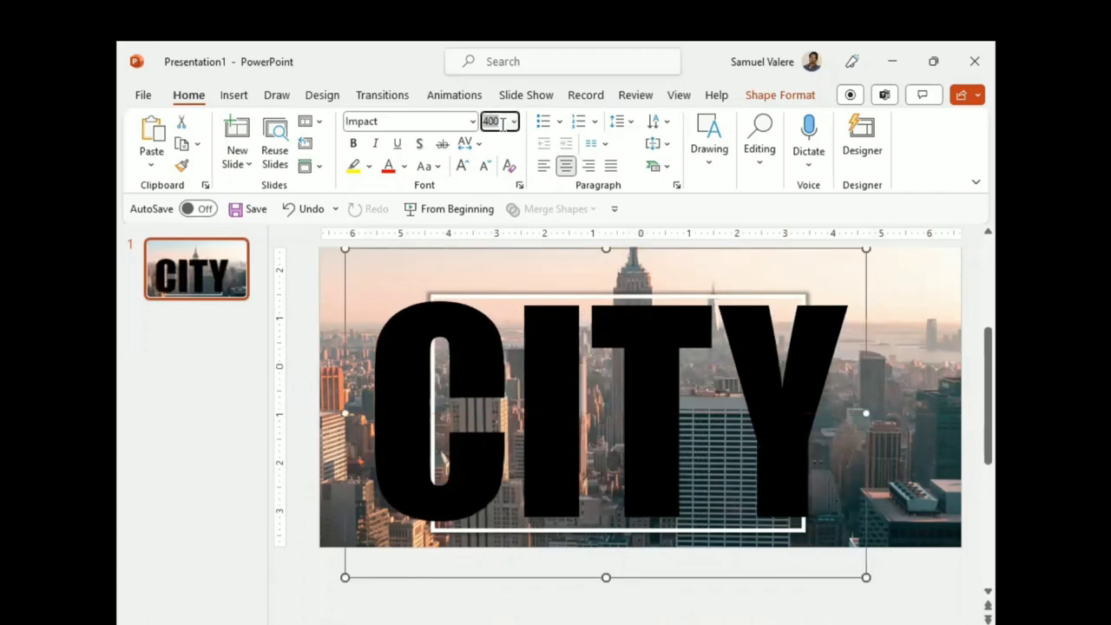
type("380")
key("Return")
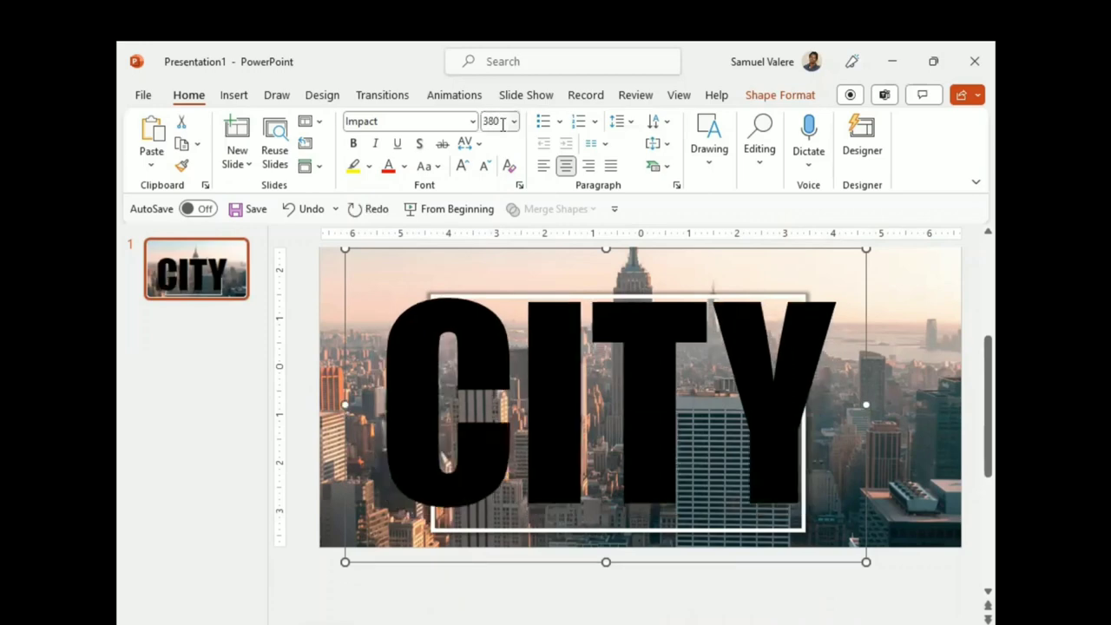
left_click(502, 124)
type("35")
key("Return")
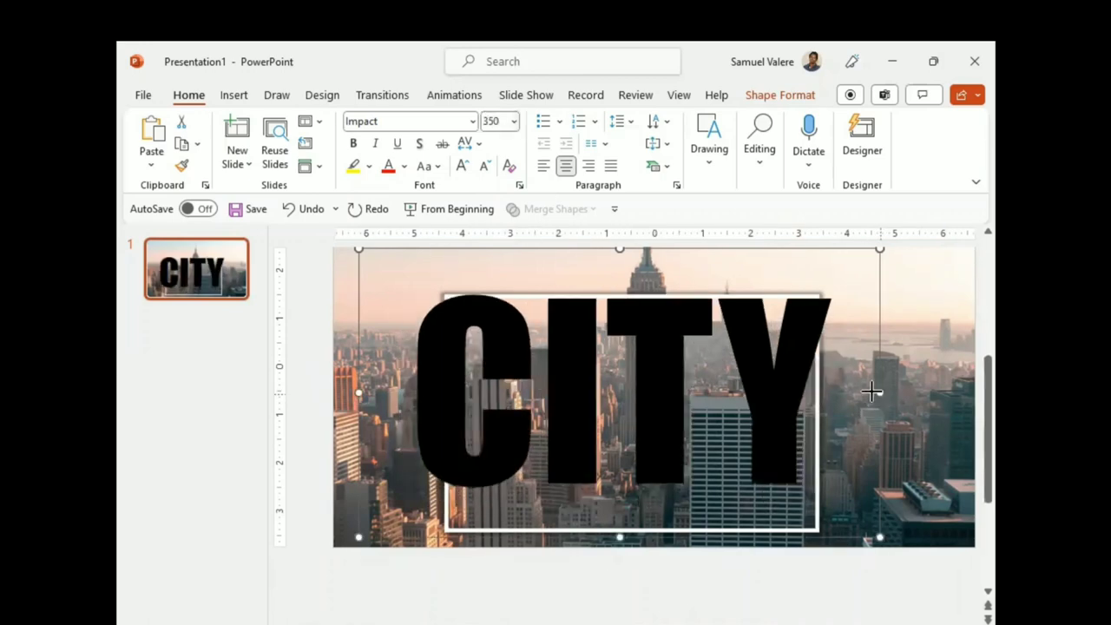
Nudge the CITY text box down onto the white frame with the arrow keys
mouse_move(871, 392)
left_mouse_down()
mouse_move(803, 407)
mouse_move(852, 427)
left_mouse_up()
key("ctrl+z")
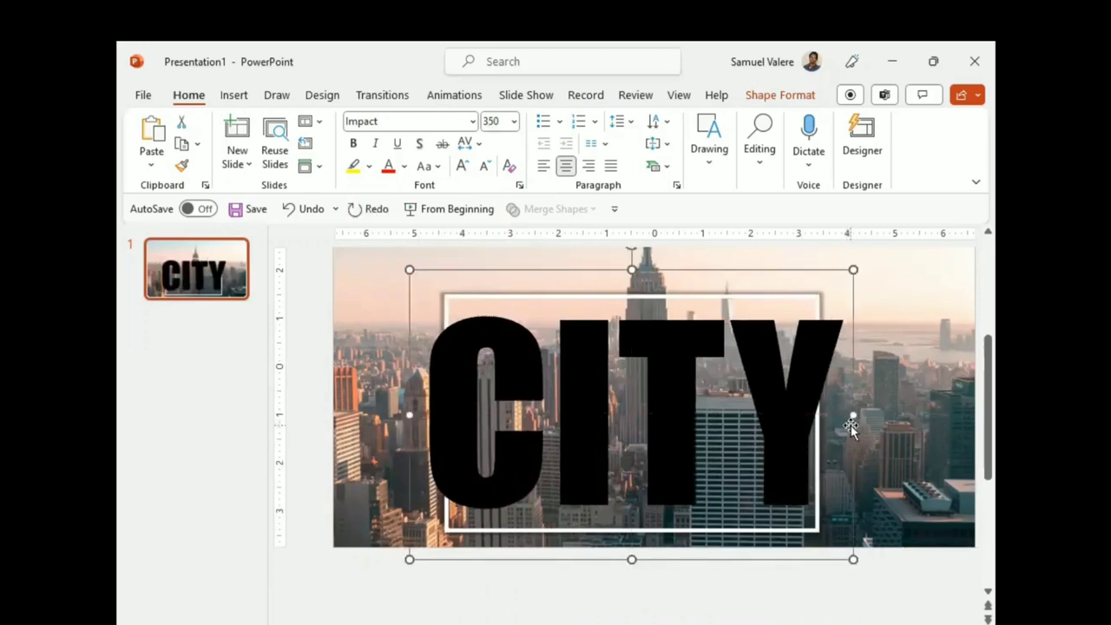
key("Down")
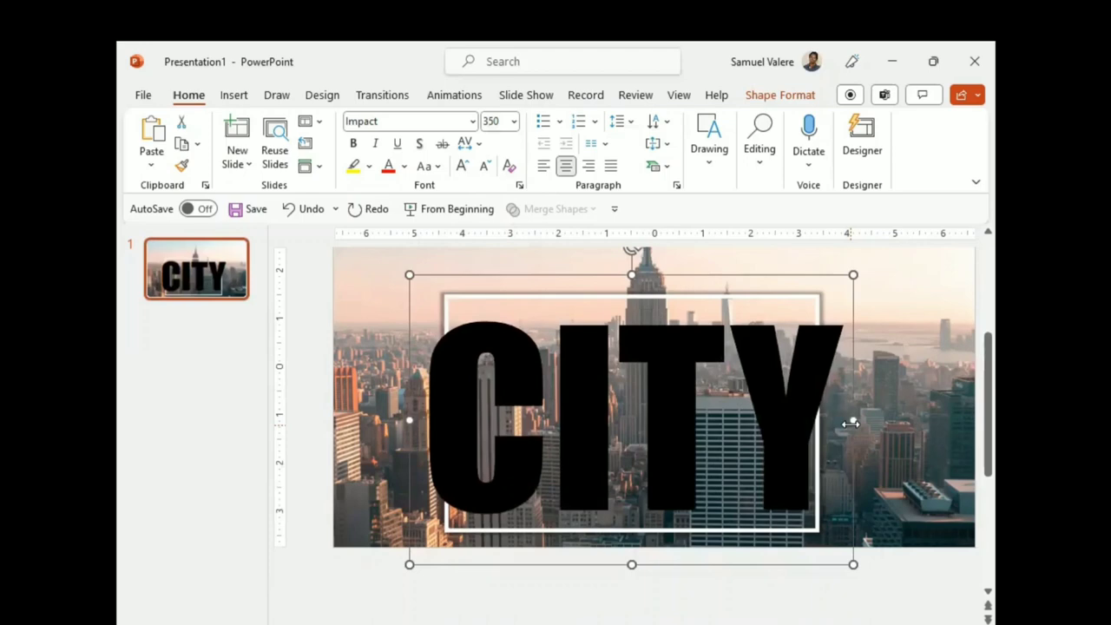
key("ctrl+Down")
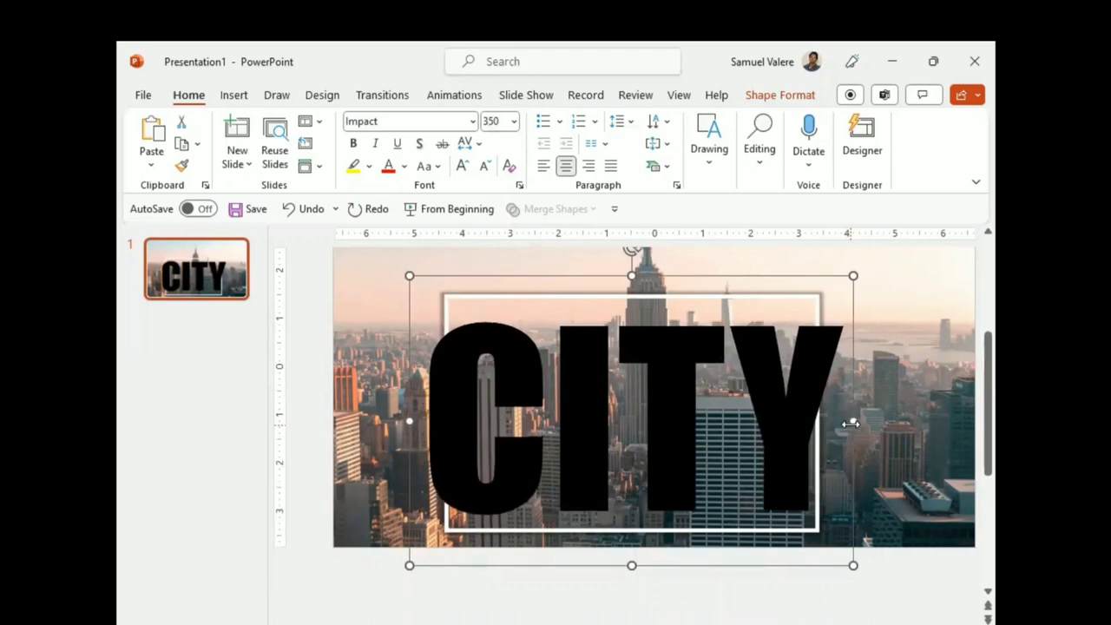
key("ctrl+Down")
key("ctrl+Down")
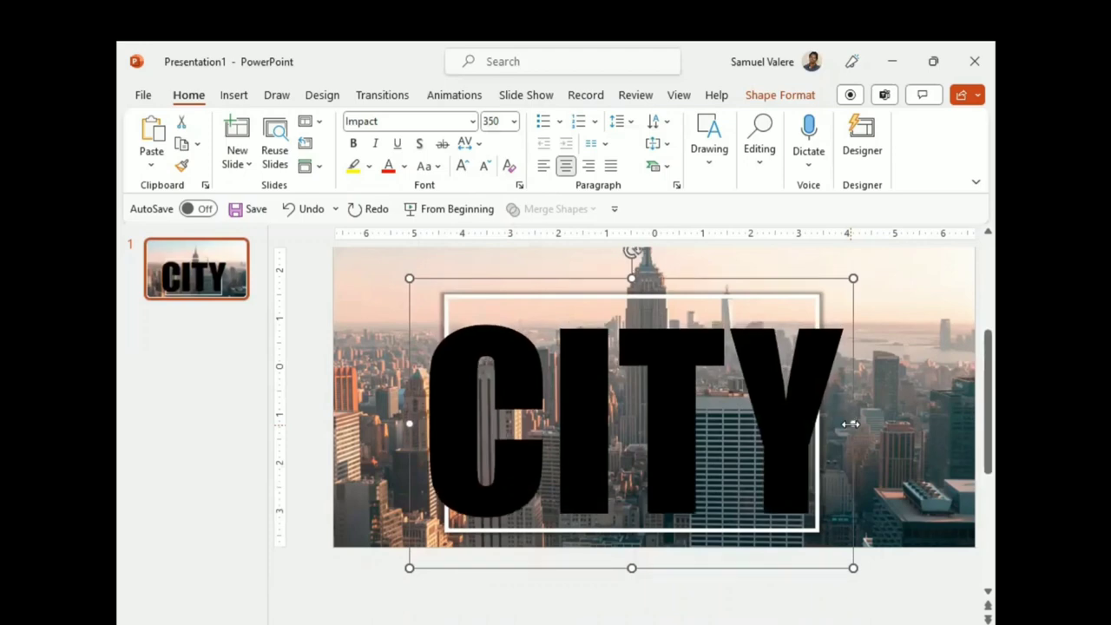
key("ctrl+Down")
key("ctrl+Down")
key("ctrl+Down")
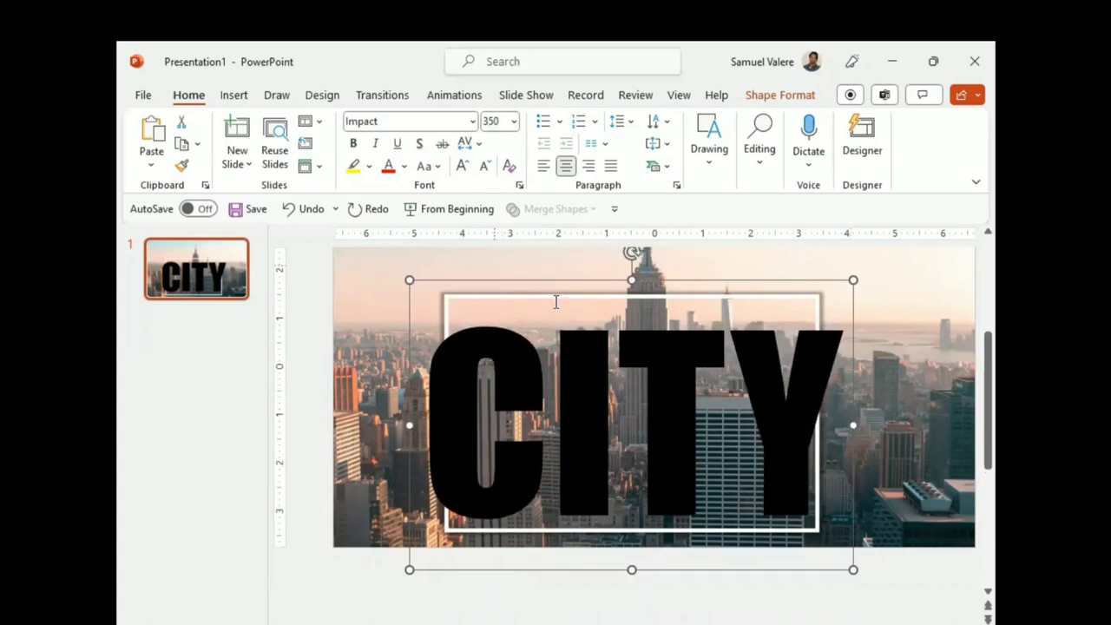
key("Tab")
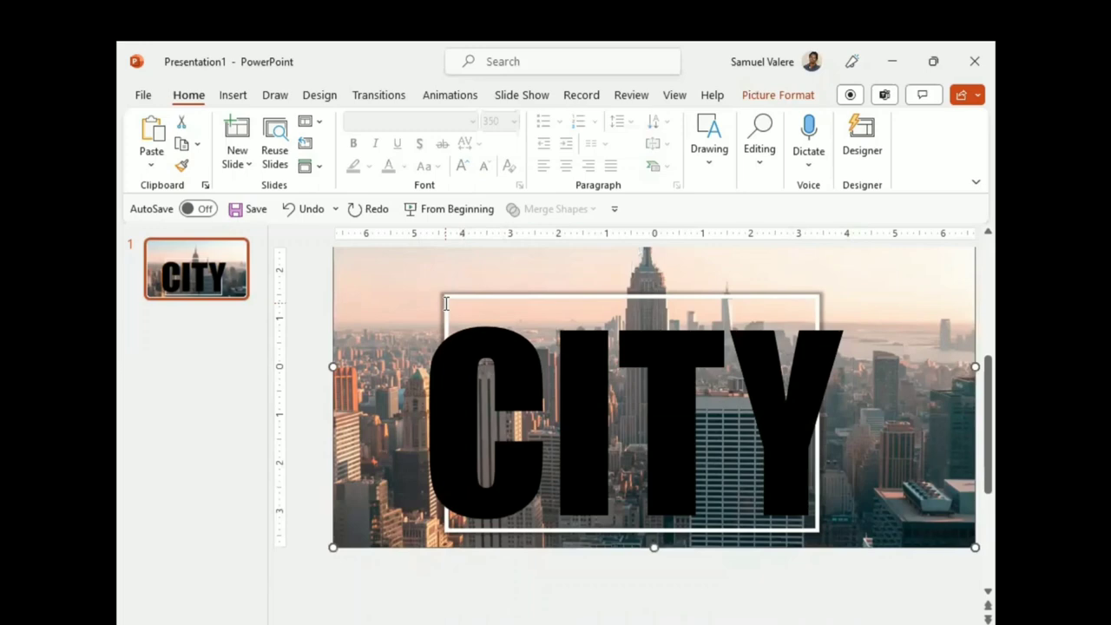
left_click(236, 95)
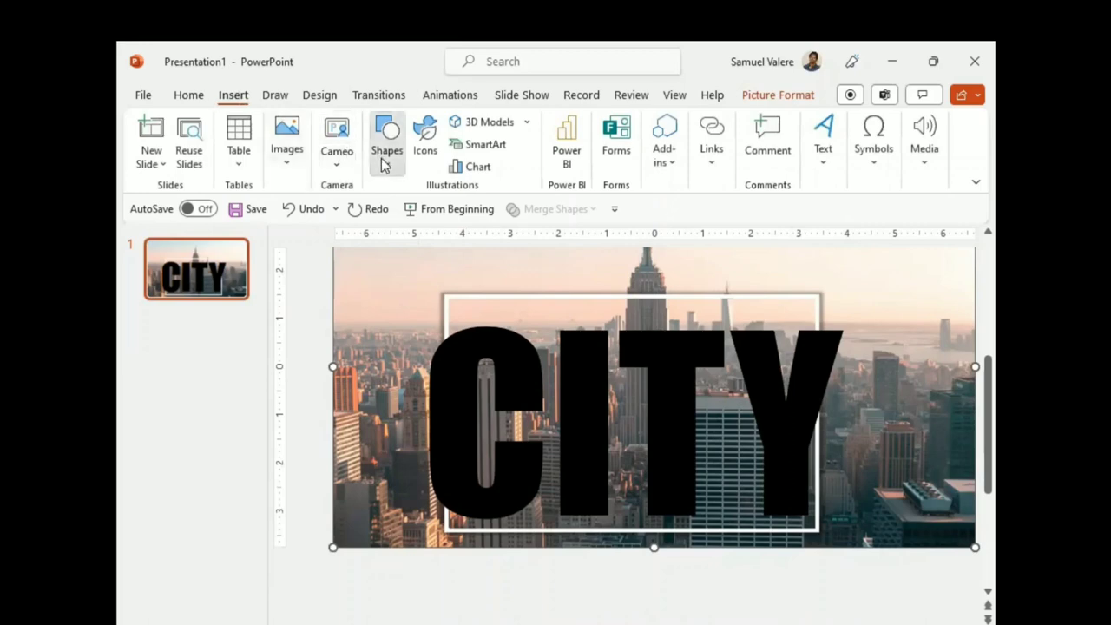
left_click(386, 165)
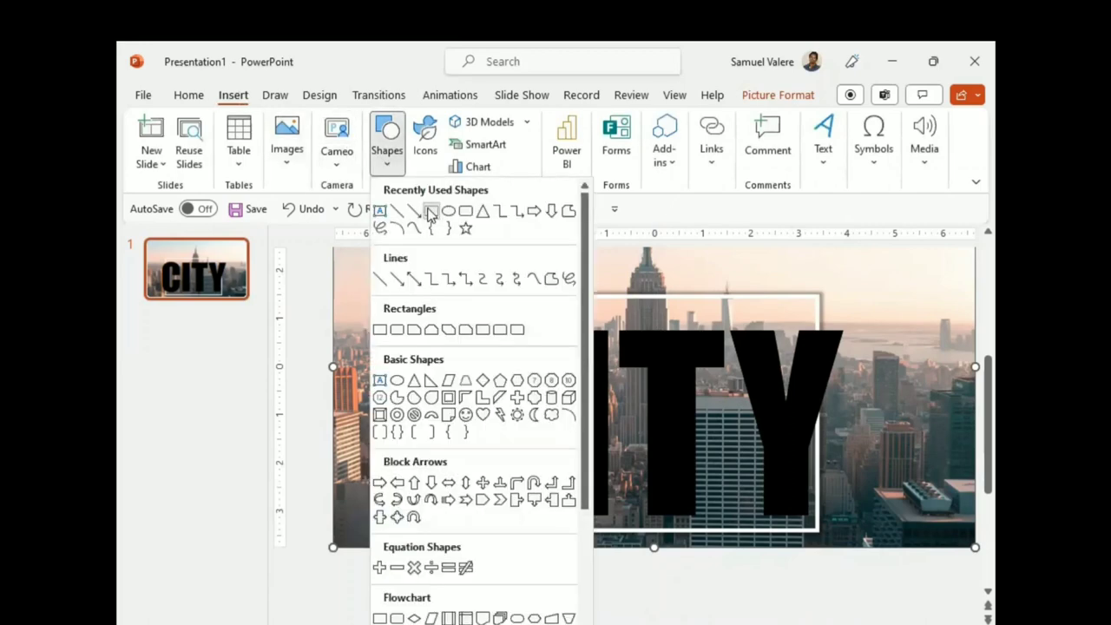
Draw a rectangle over CITY, send it backward, and intersect it with the text
left_click(431, 215)
mouse_move(399, 321)
left_mouse_down()
mouse_move(864, 506)
mouse_move(861, 530)
left_mouse_up()
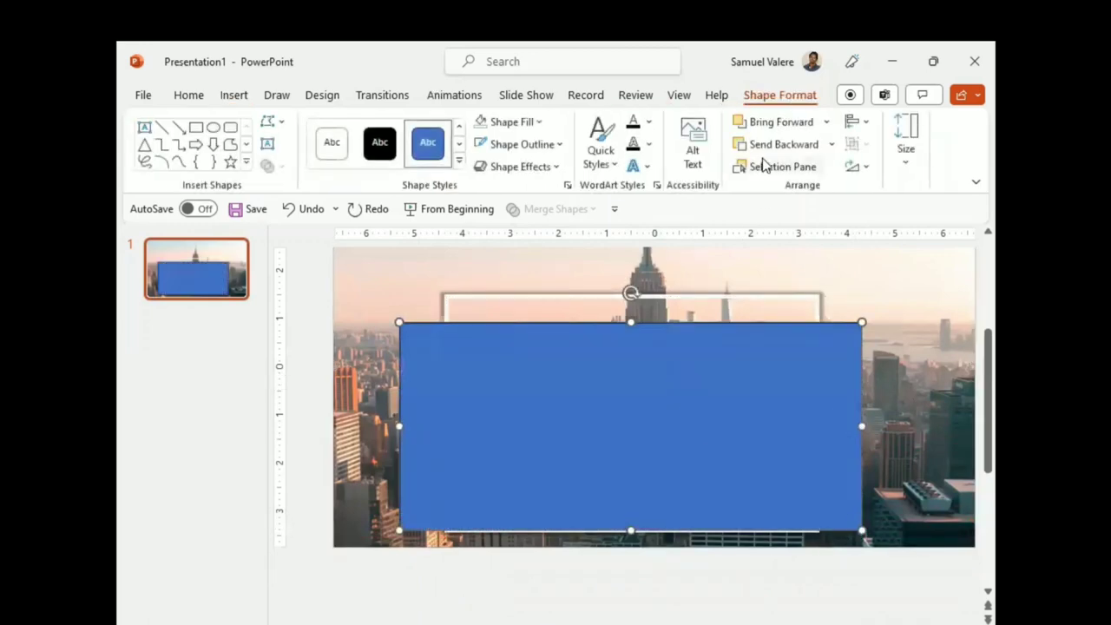
left_click(775, 144)
left_click(674, 393, "shift")
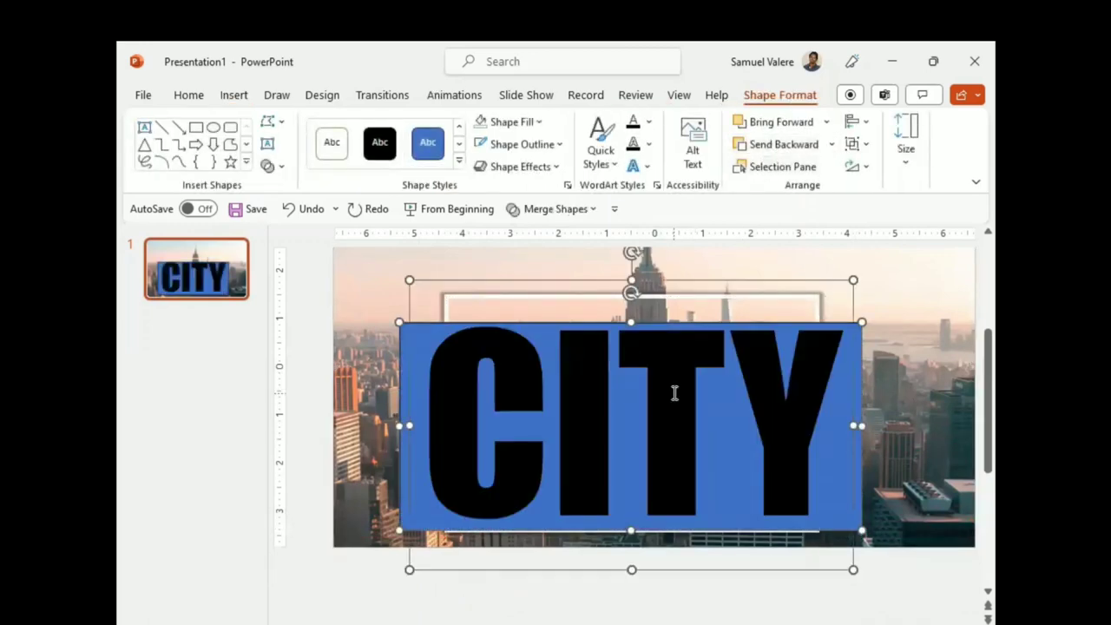
left_click(556, 210)
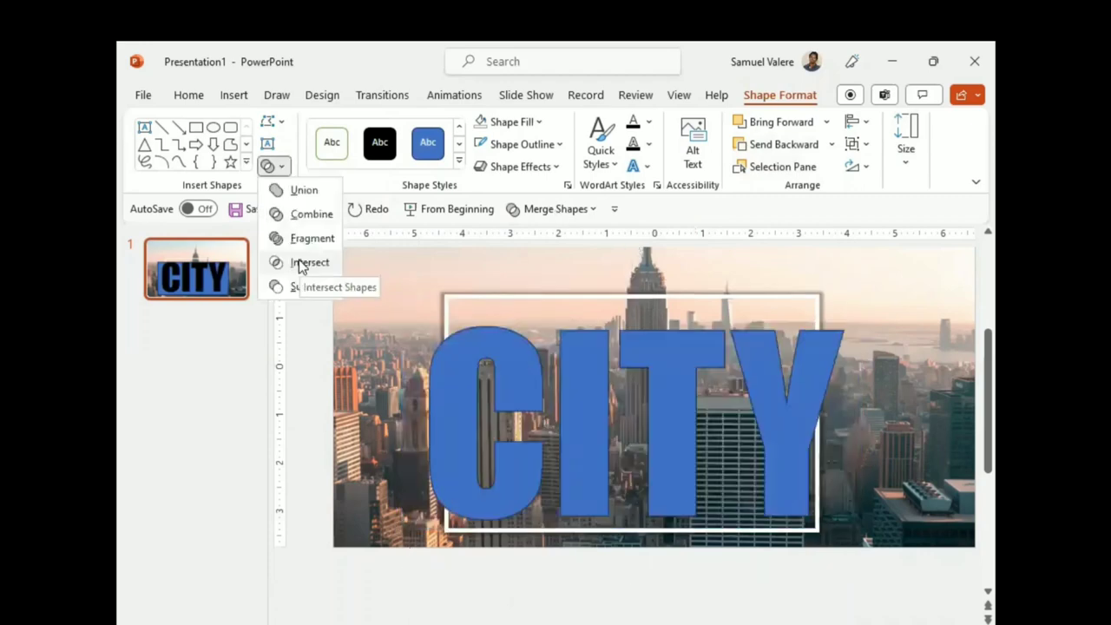
left_click(301, 263)
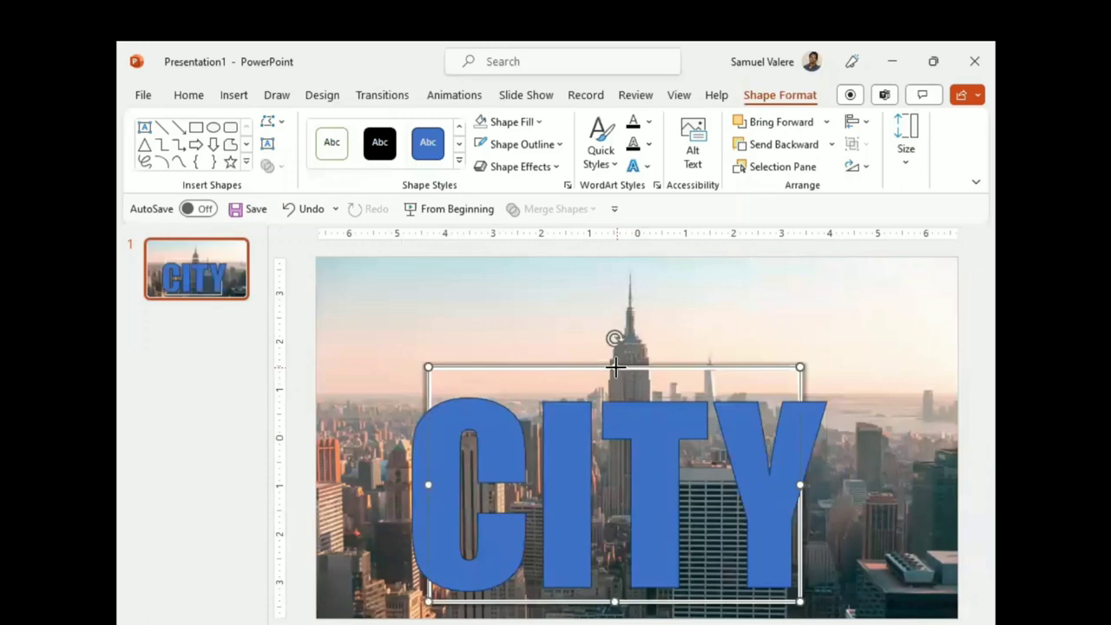
Raise the white frame's top edge slightly and select the CITY letter shape
left_click_drag(614, 367, 615, 357)
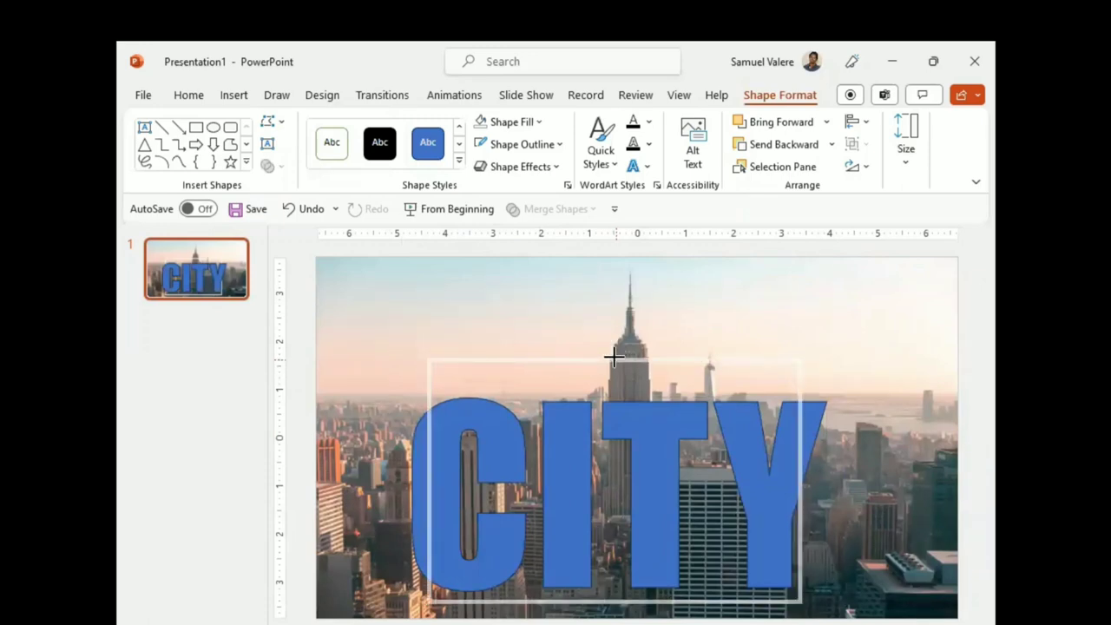
left_click(614, 356)
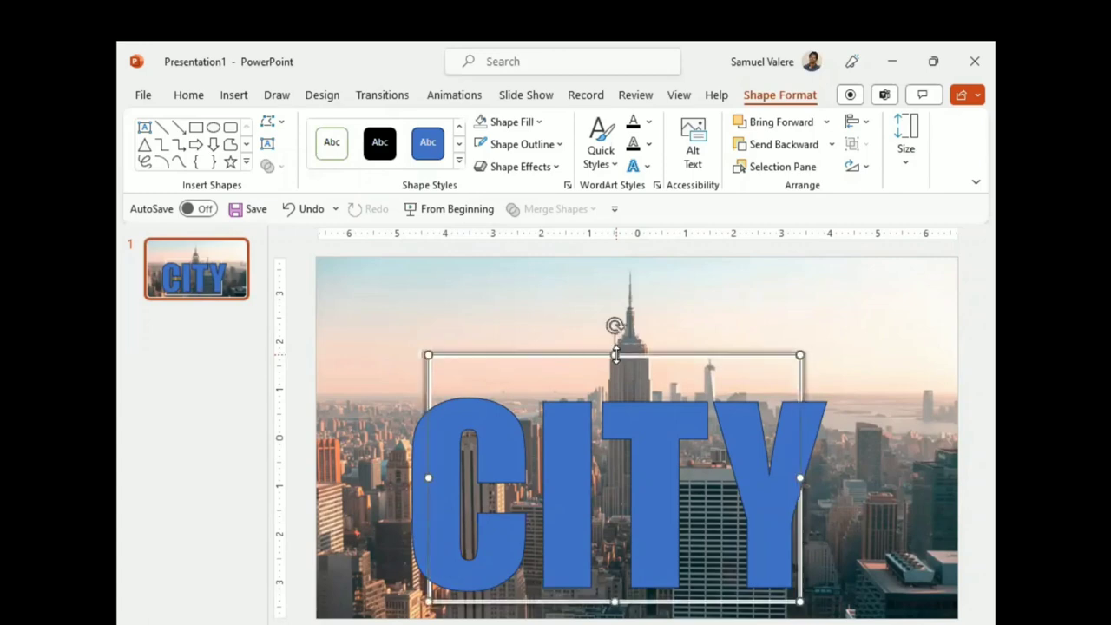
left_click(550, 453)
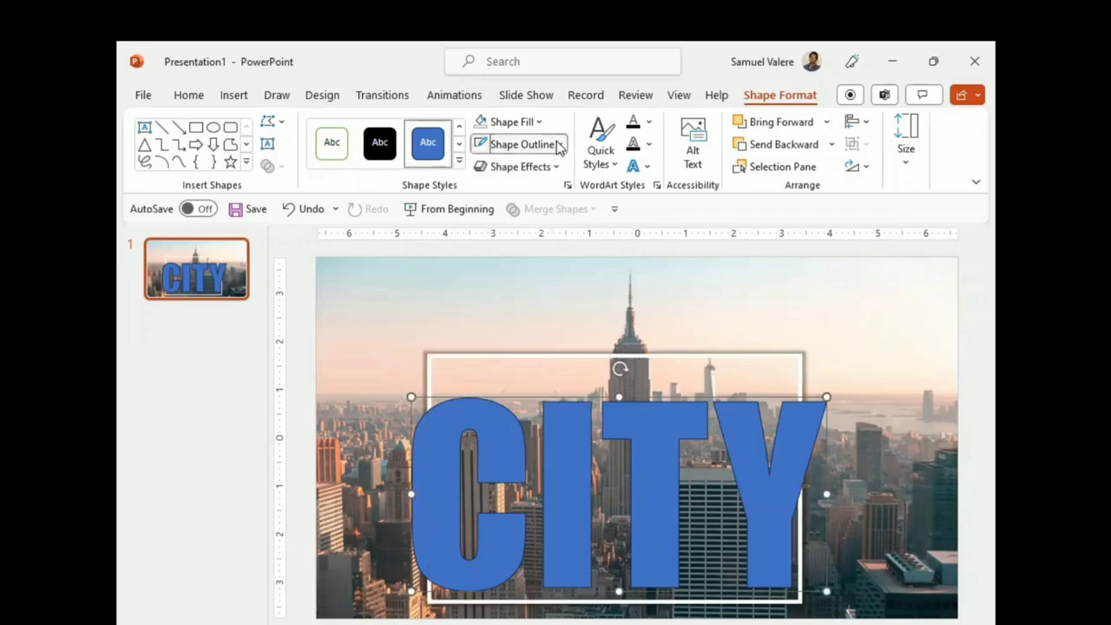
Give the CITY letters a 3 pt white outline
left_click(521, 145)
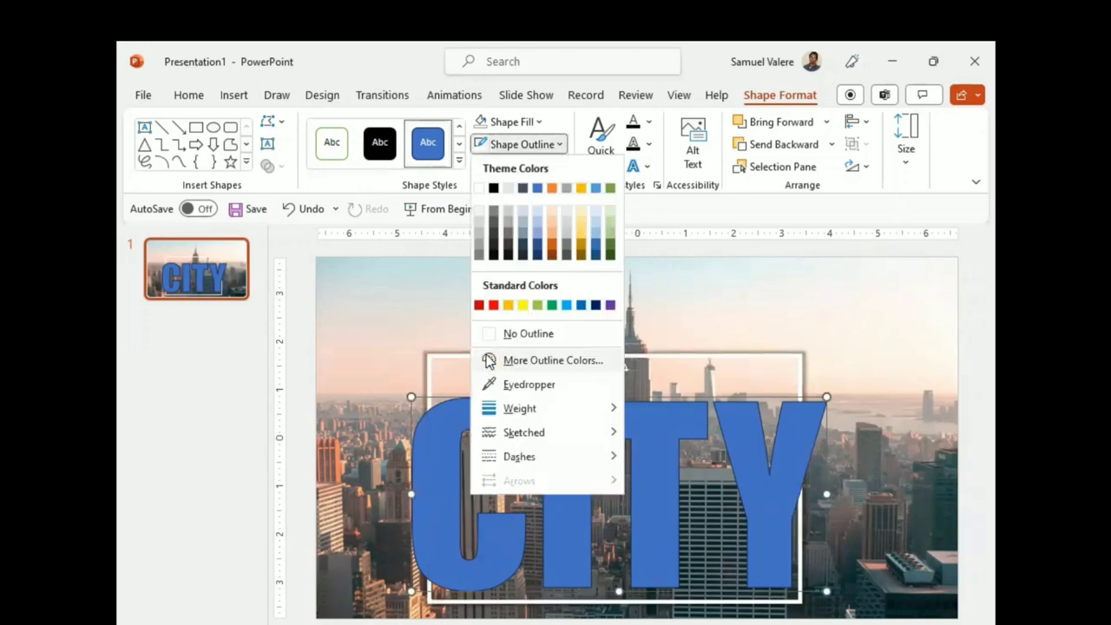
left_click(611, 408)
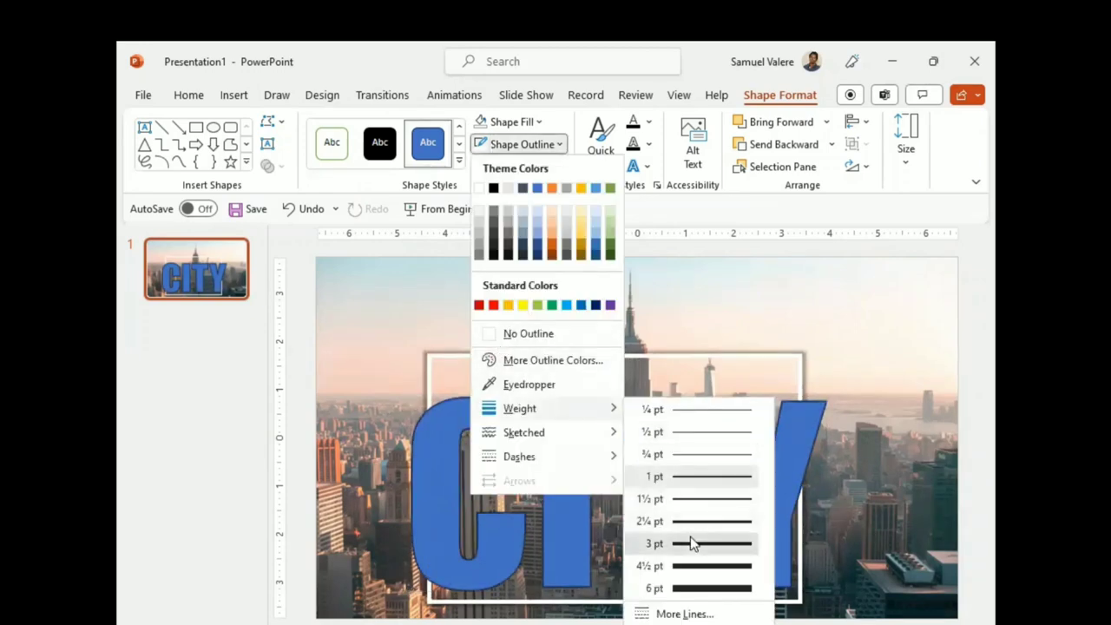
left_click(691, 543)
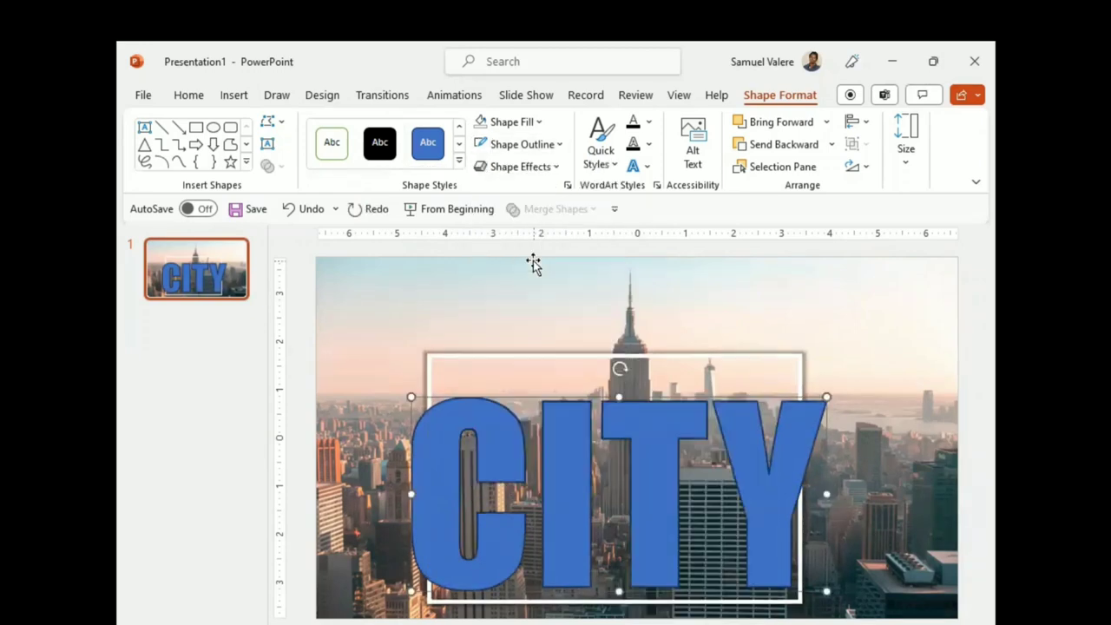
left_click(559, 146)
left_click(480, 188)
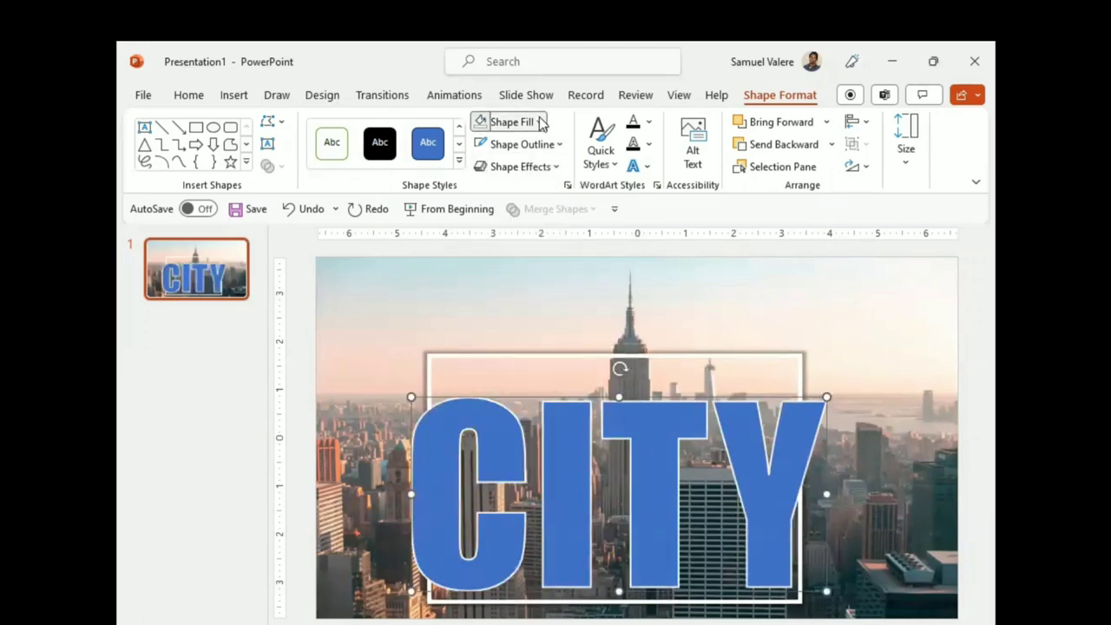
Switch the CITY letters to a preset blue gradient fill and remove one gradient stop
left_click(538, 122)
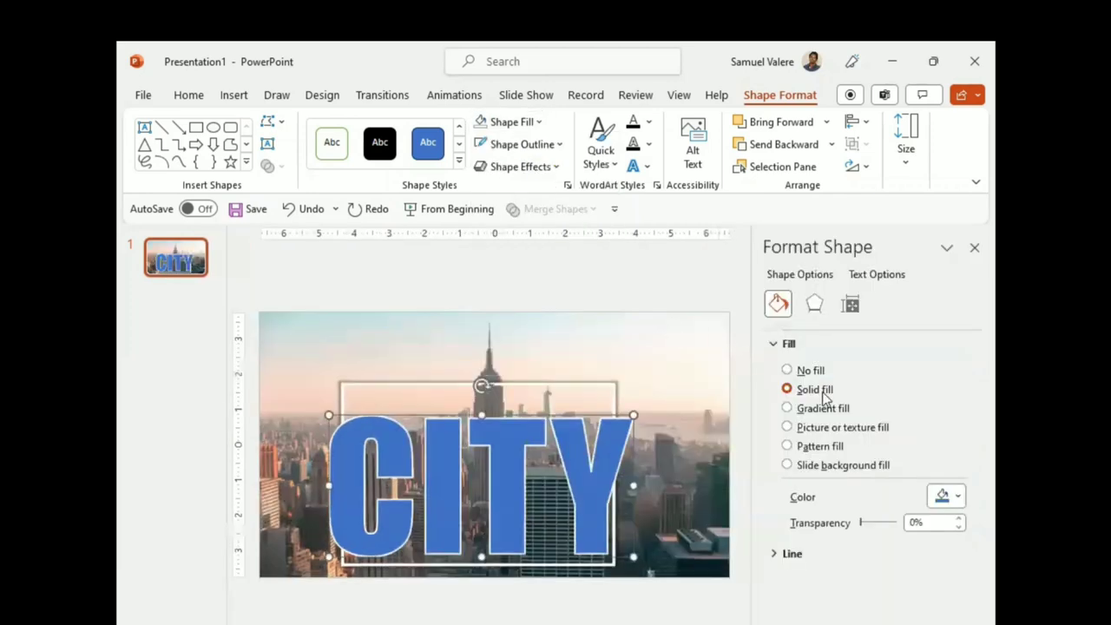
left_click(804, 411)
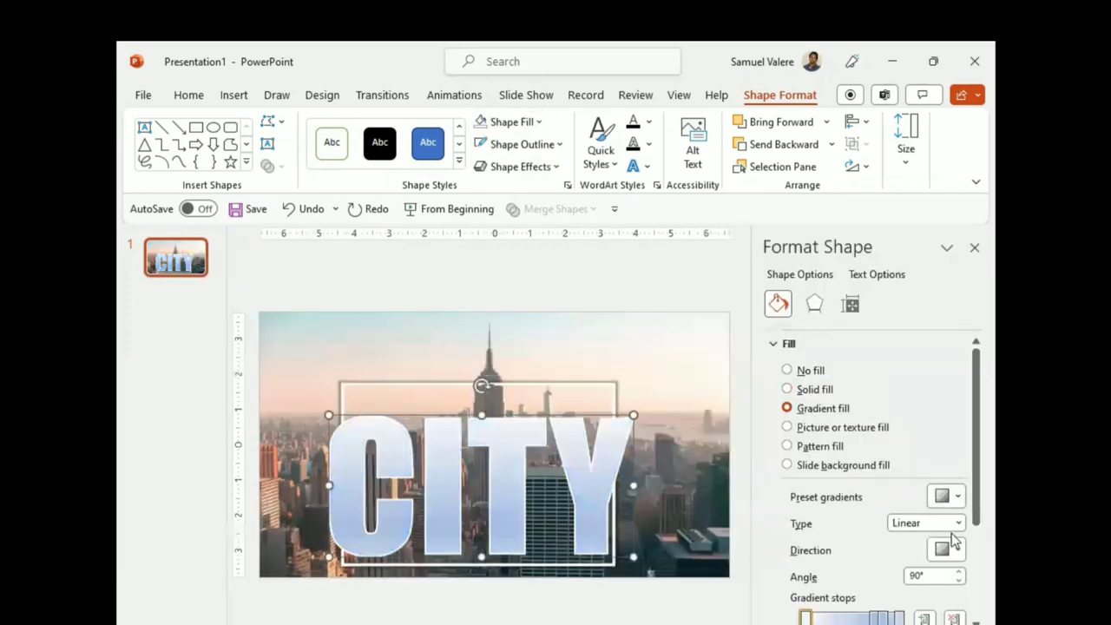
left_click(959, 498)
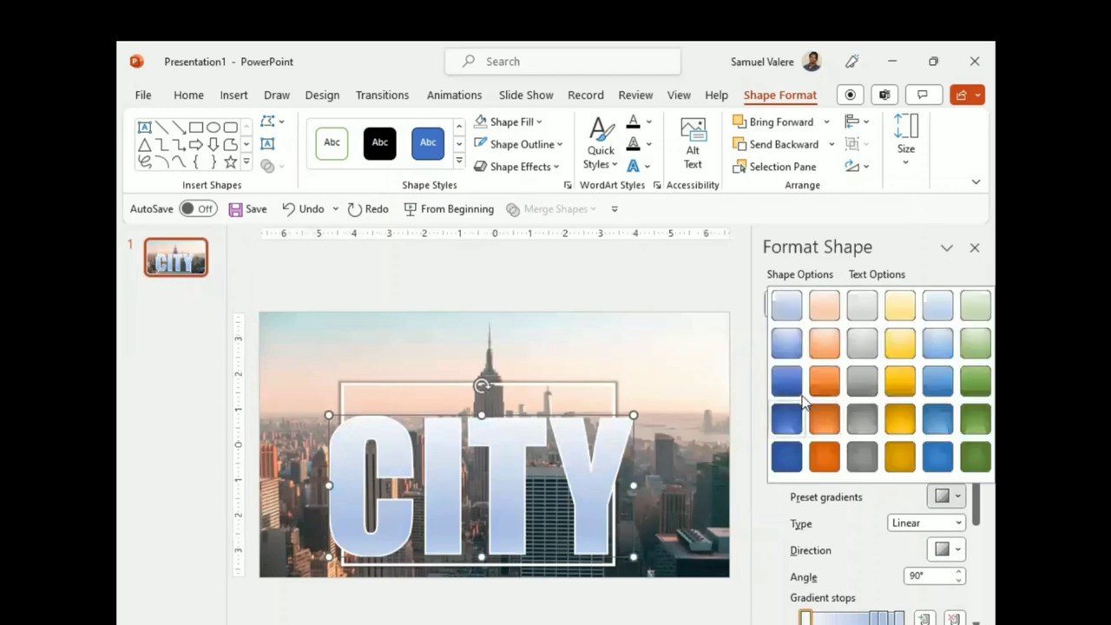
left_click(791, 391)
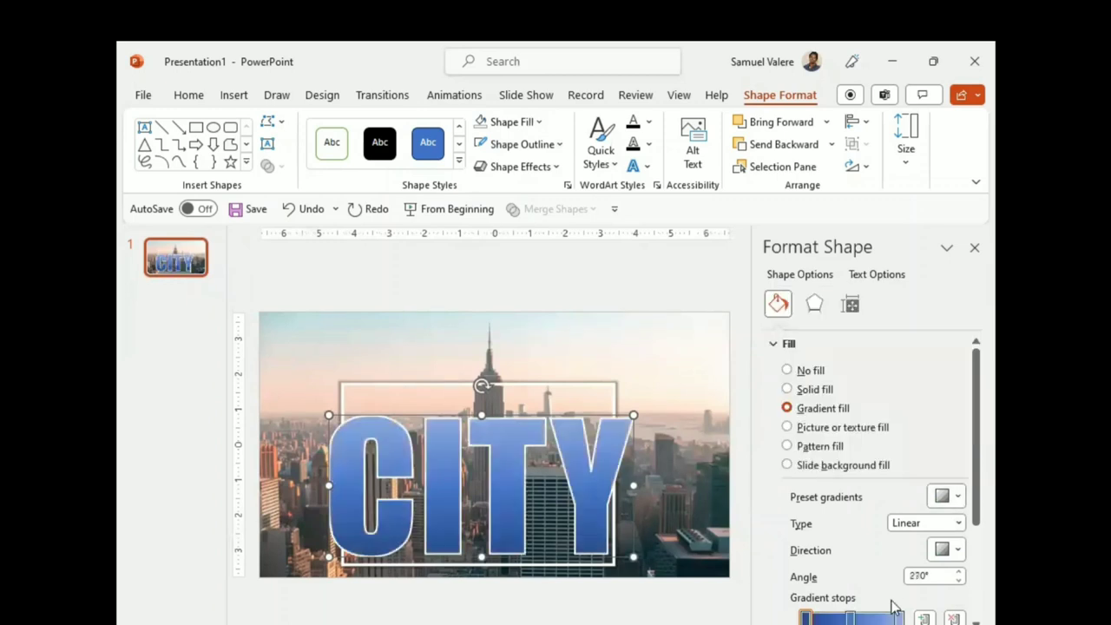
left_click(954, 619)
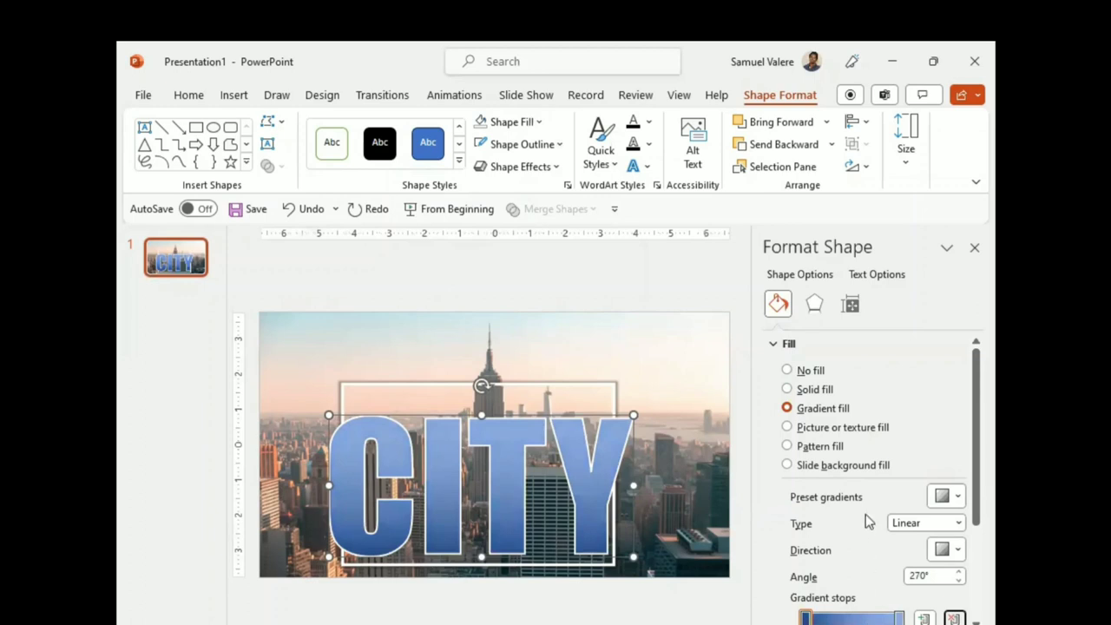
scroll(865, 514, "down", 1)
scroll(858, 491, "down", 1)
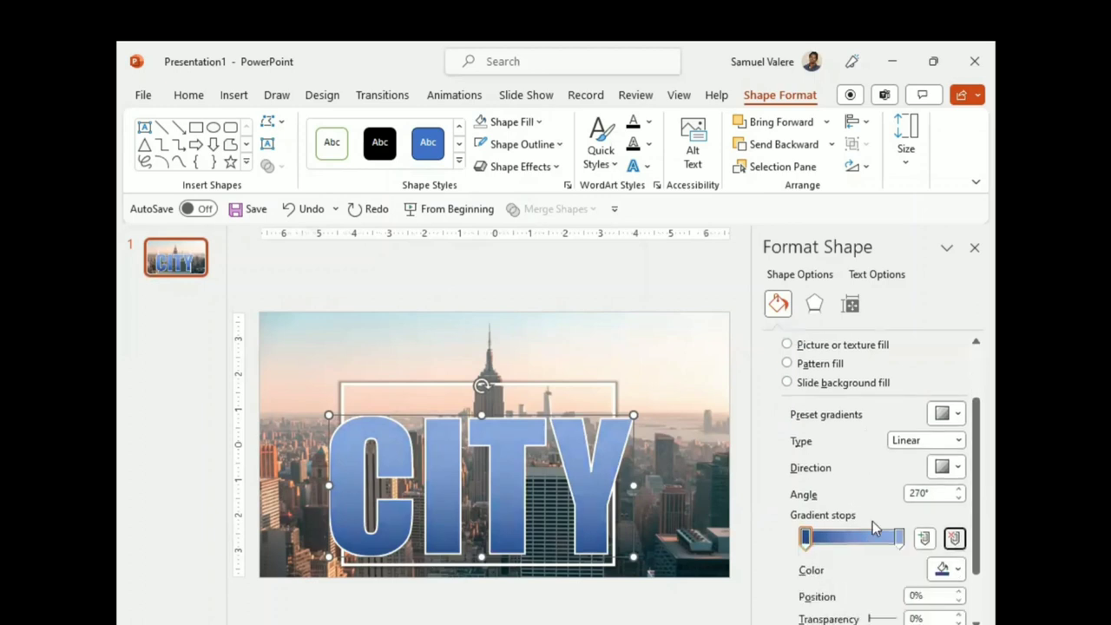
Make both gradient stops white and the left stop 100% transparent
left_click(958, 570)
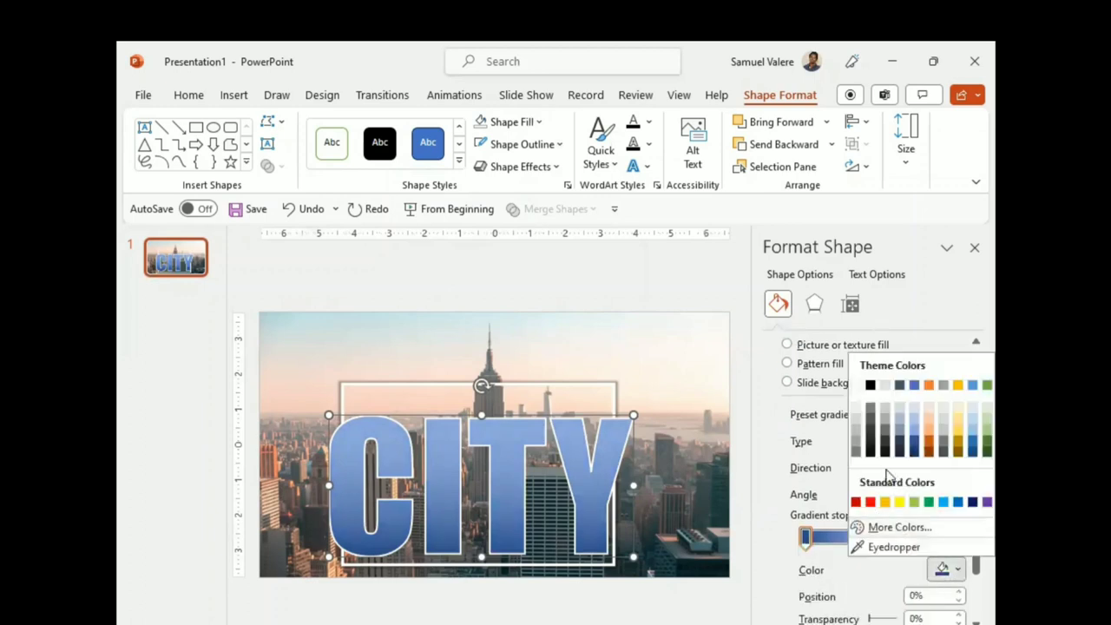
left_click(856, 385)
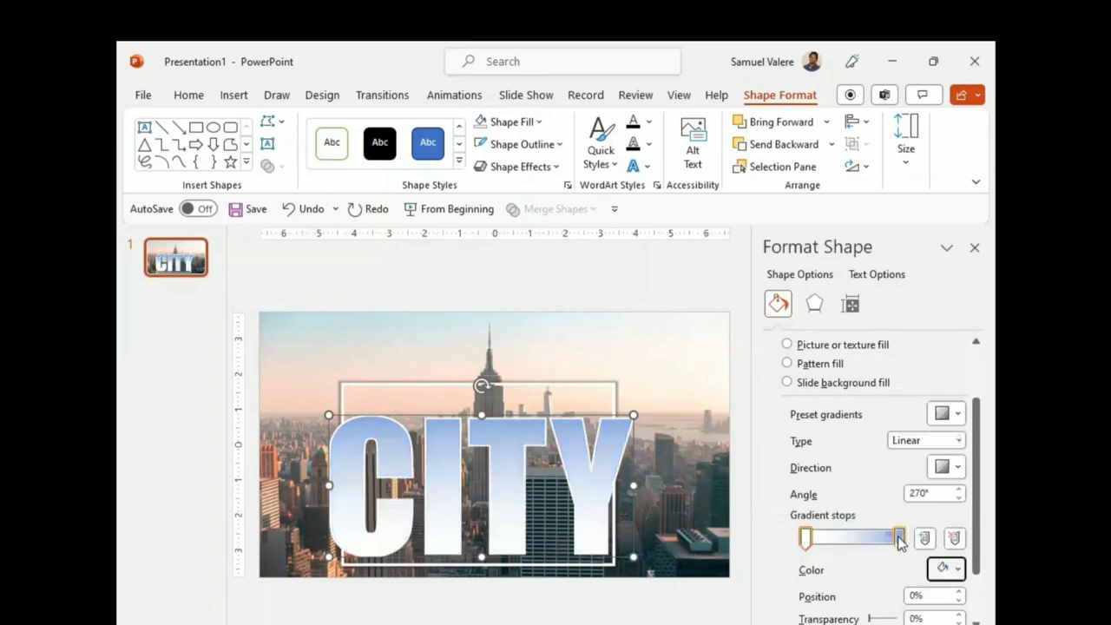
left_click(899, 539)
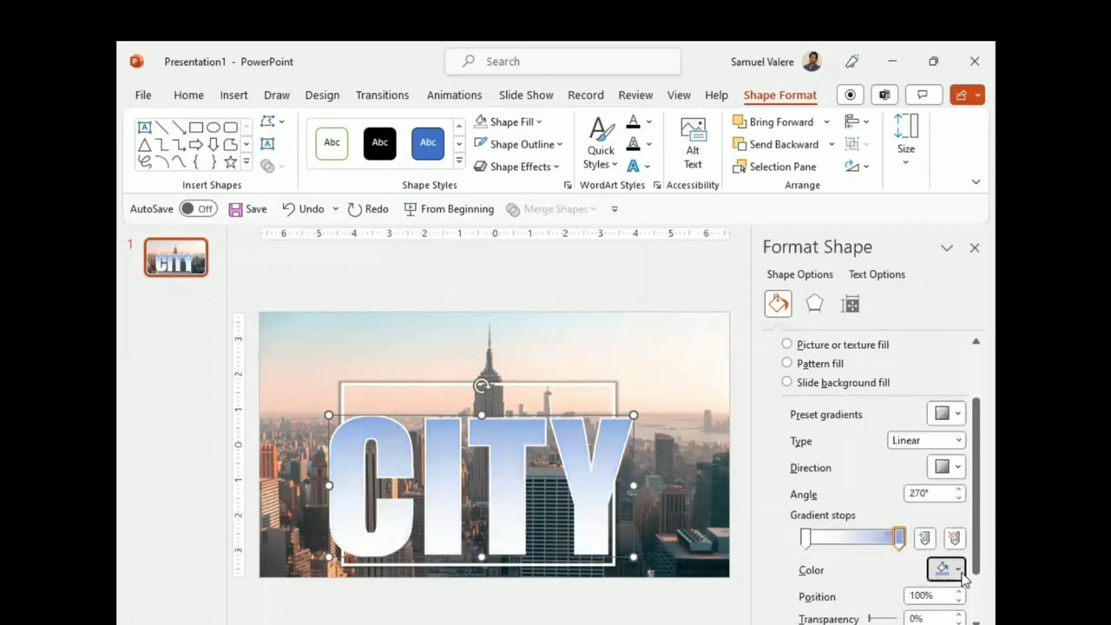
left_click(956, 569)
left_click(856, 384)
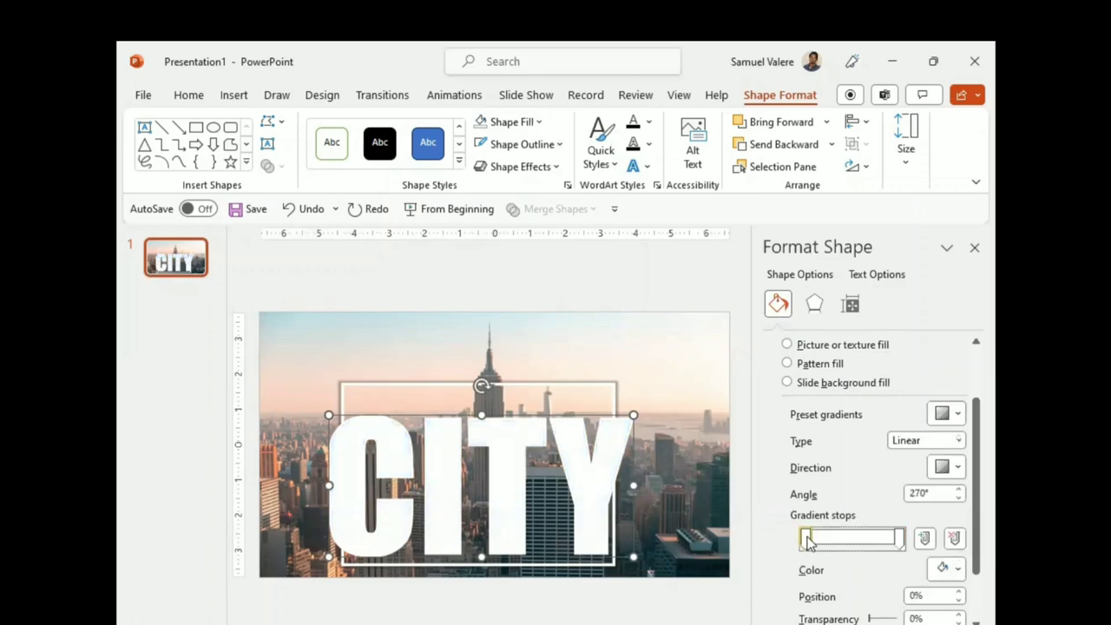
left_click(805, 538)
left_click_drag(871, 619, 899, 618)
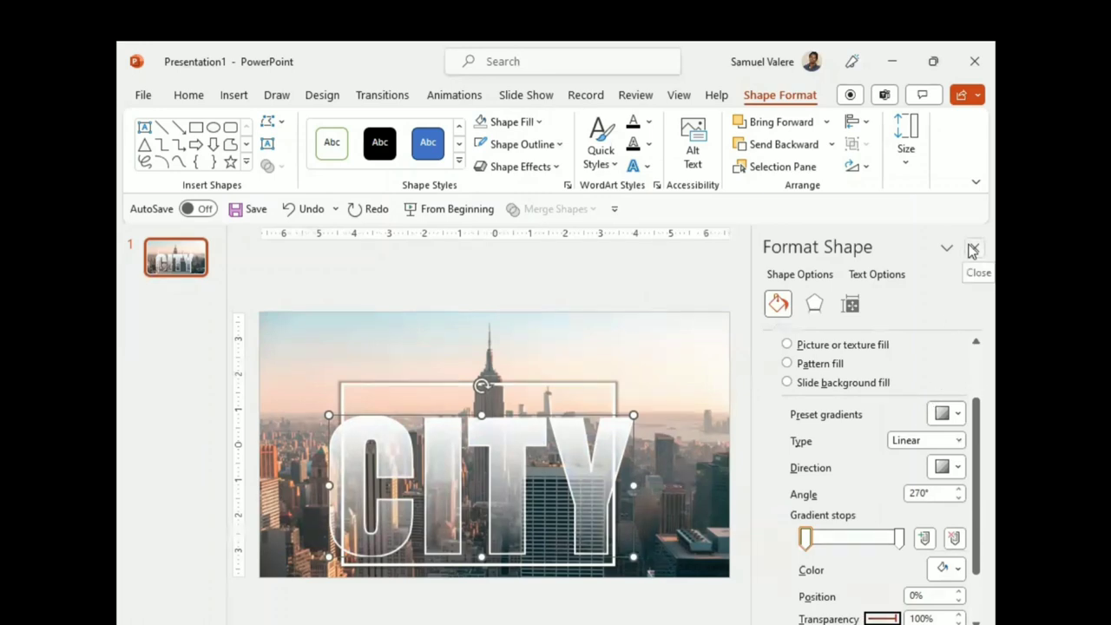
Close the Format Shape pane and reselect the CITY letter shape
left_click(973, 250)
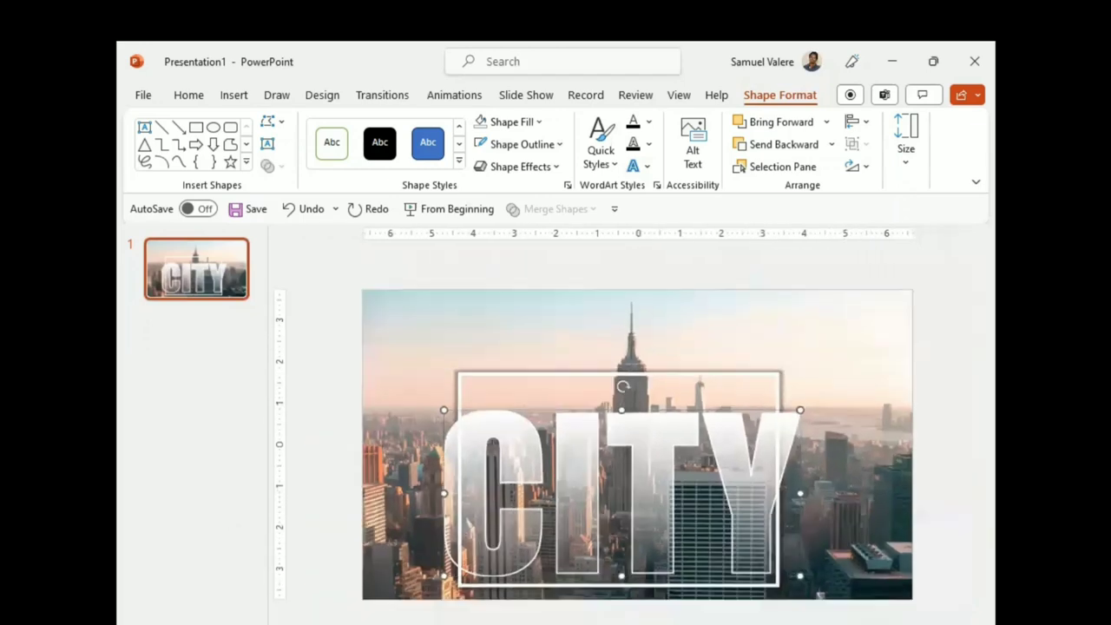
left_click(928, 489)
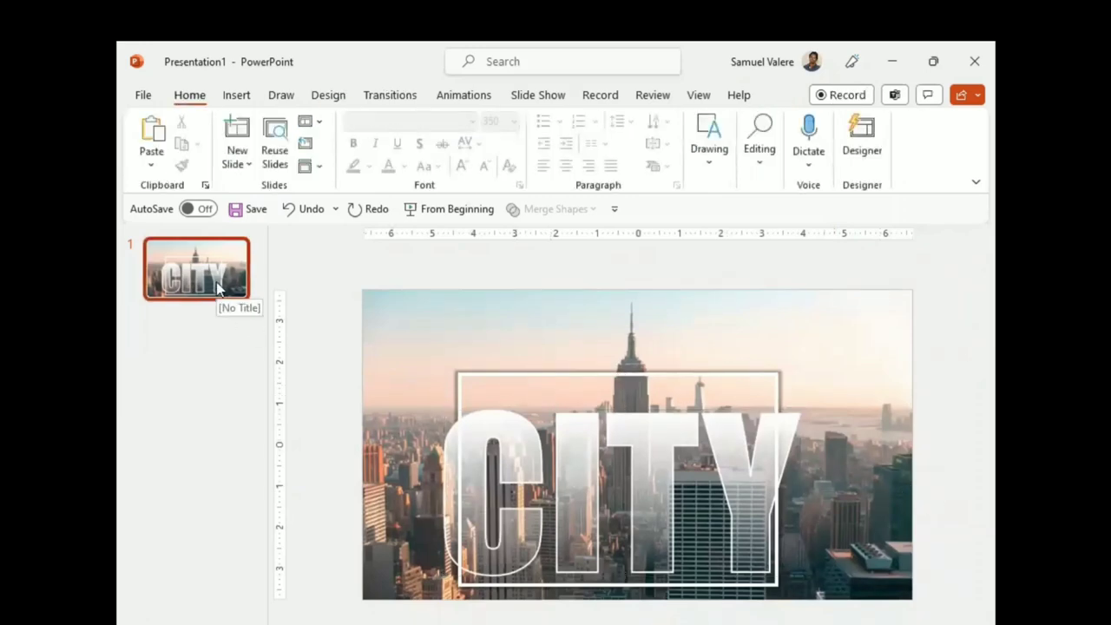
left_click(775, 588)
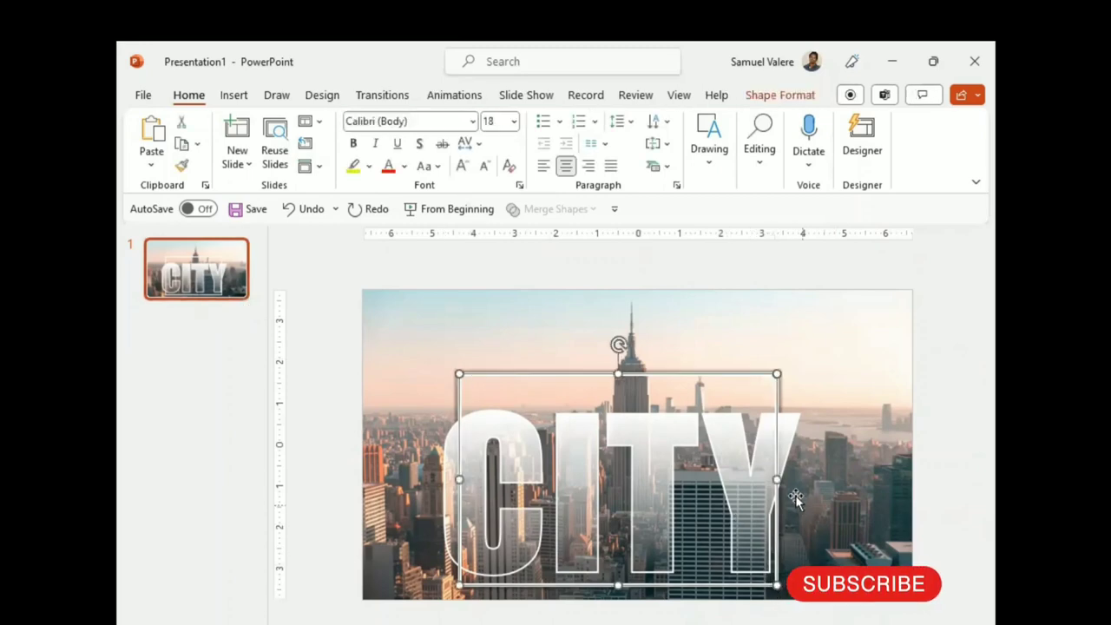
key("Escape")
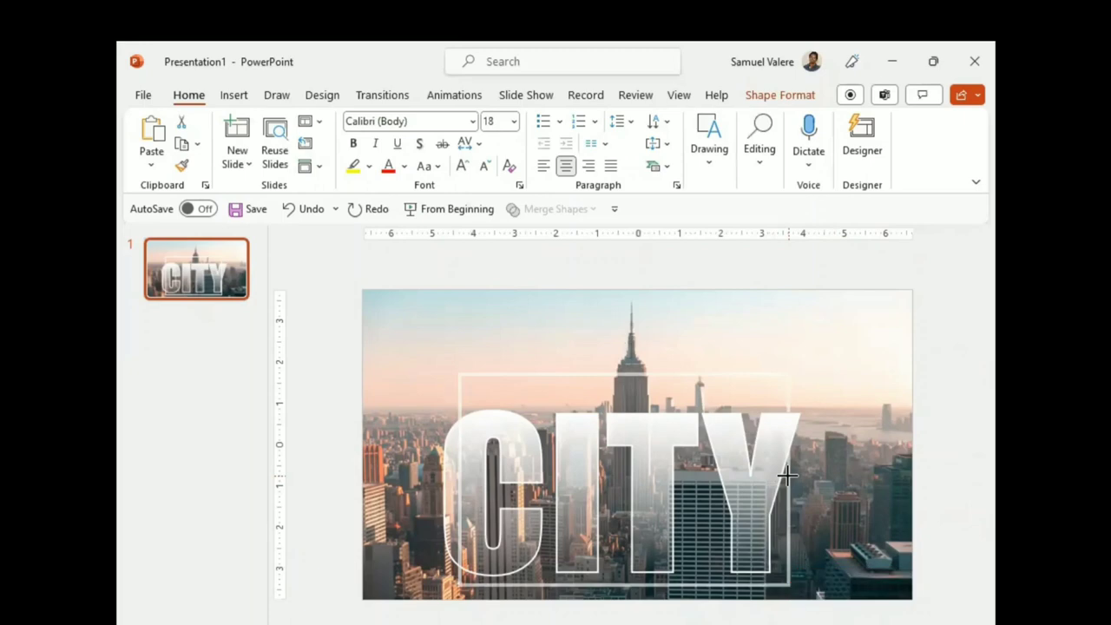
left_click(786, 473)
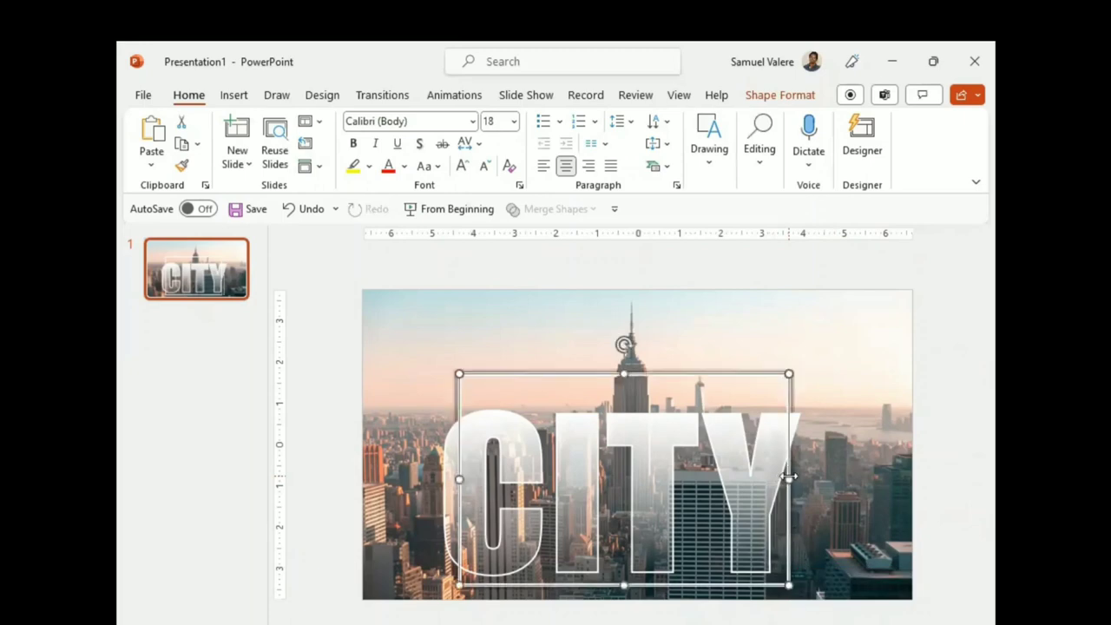
left_click(729, 512)
left_click(739, 510)
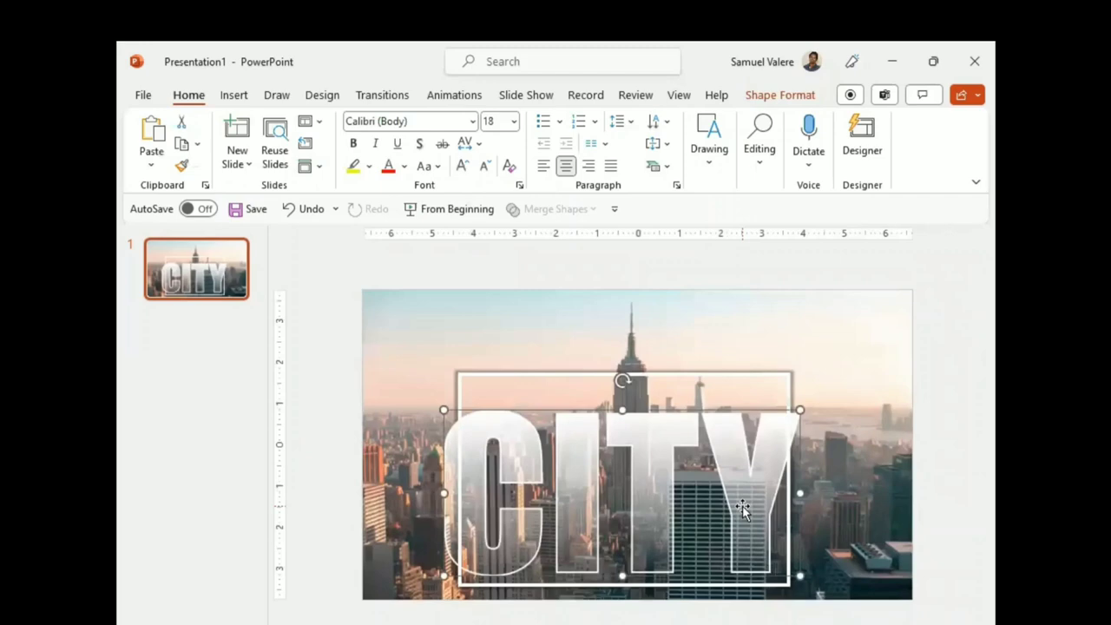
Undo the last move, then nudge the CITY letters three steps right
key("ctrl+z")
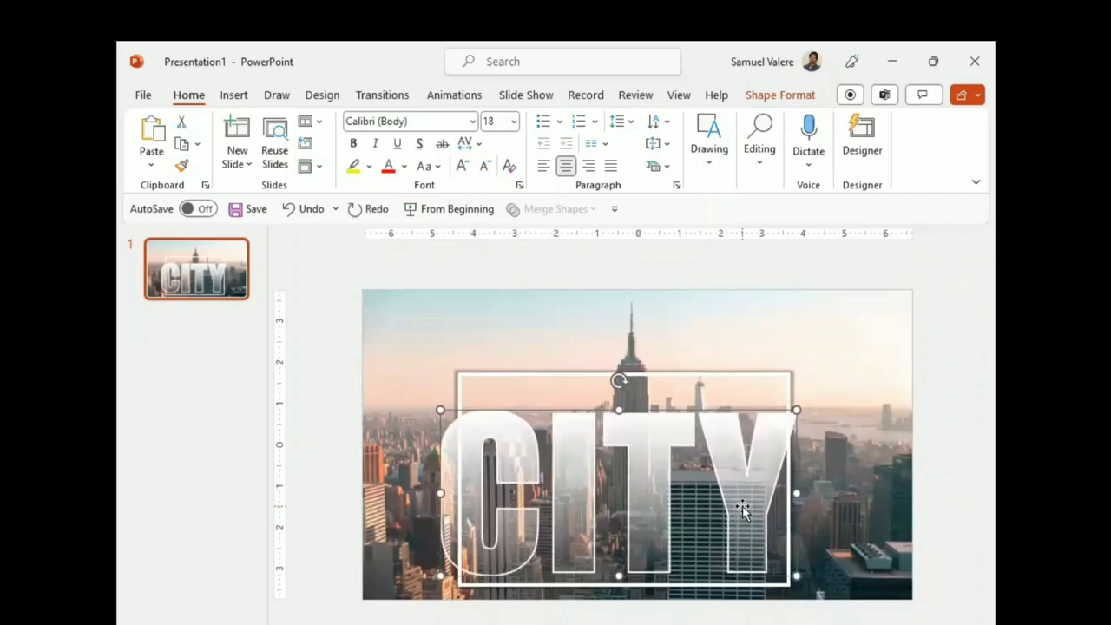
key("ctrl+Right")
key("ctrl+Right")
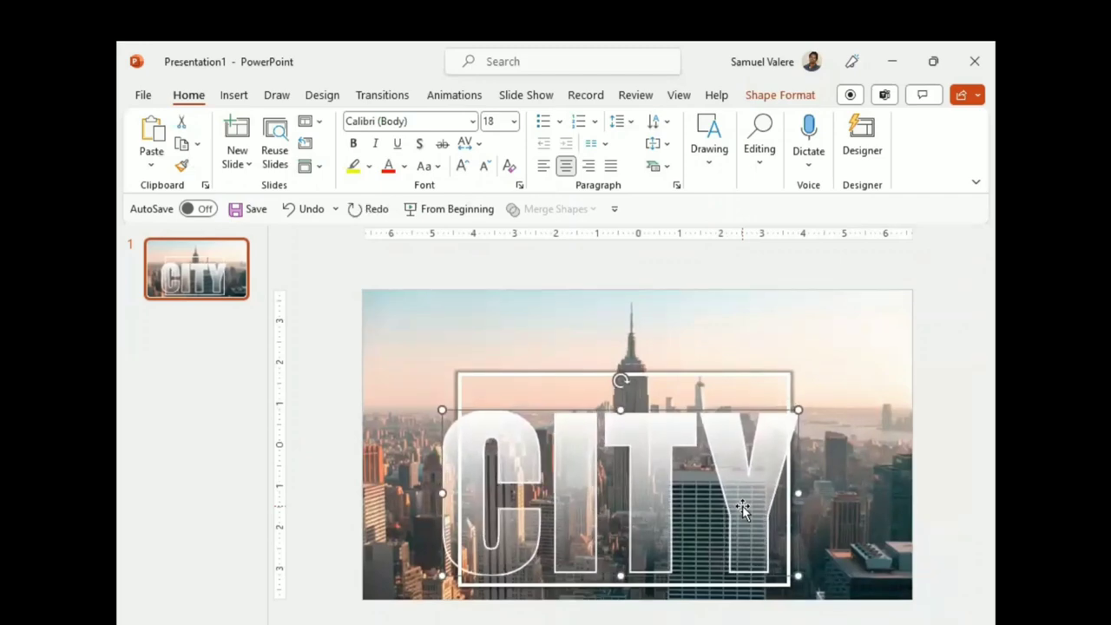
key("ctrl+Right")
key("ctrl+Right")
key("ctrl+Right")
key("ctrl+Right")
key("ctrl+Right")
key("ctrl+Right")
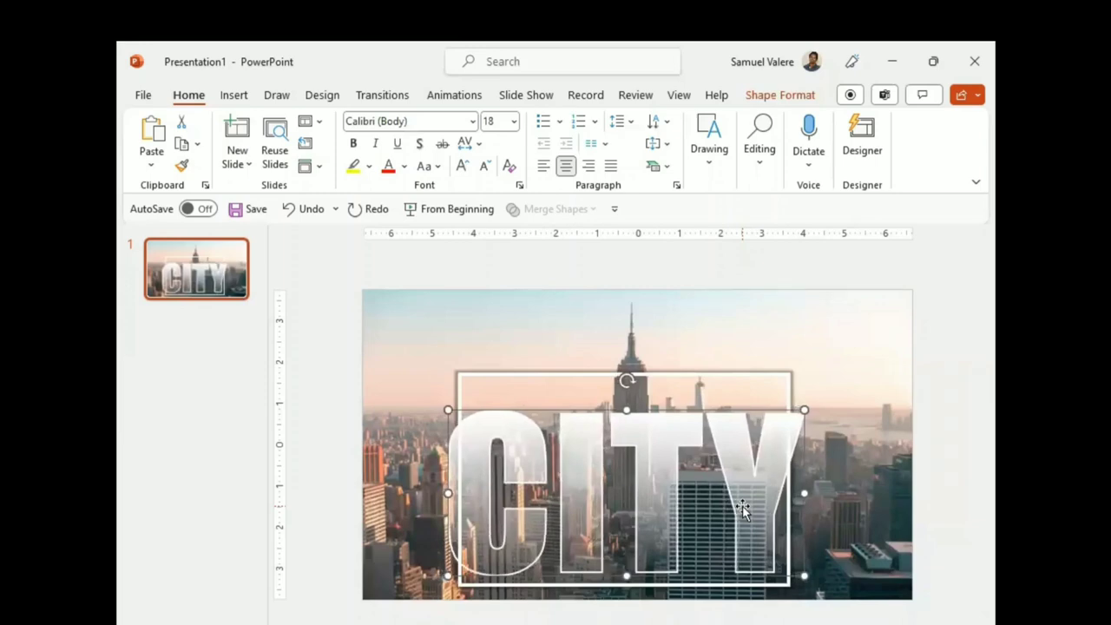
key("ctrl+Right")
key("ctrl+Right")
key("ctrl+Right")
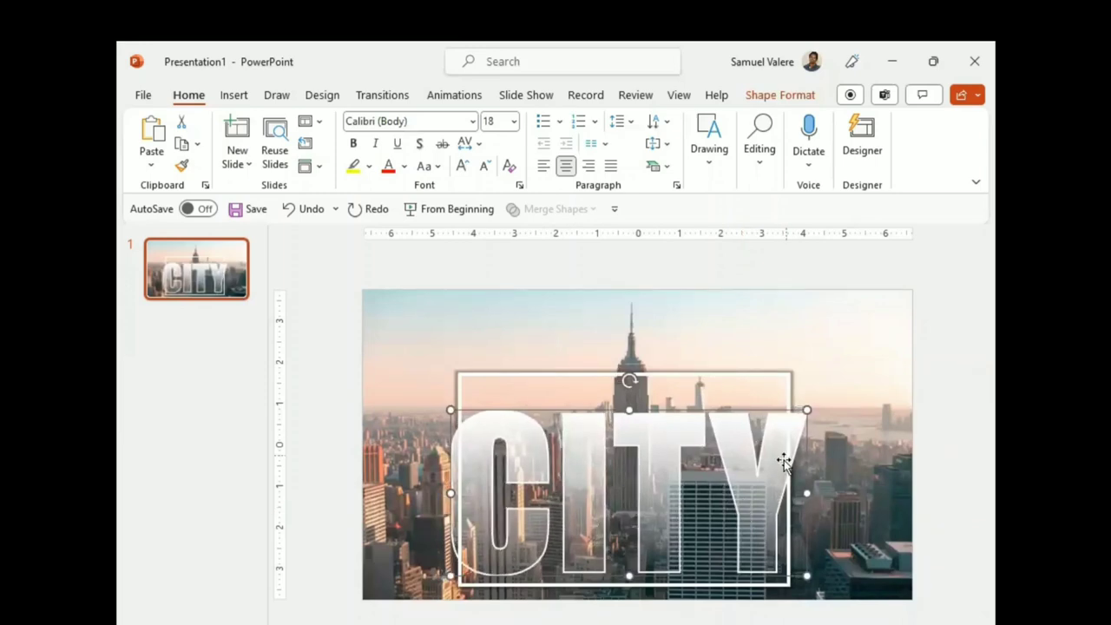
left_click(934, 448)
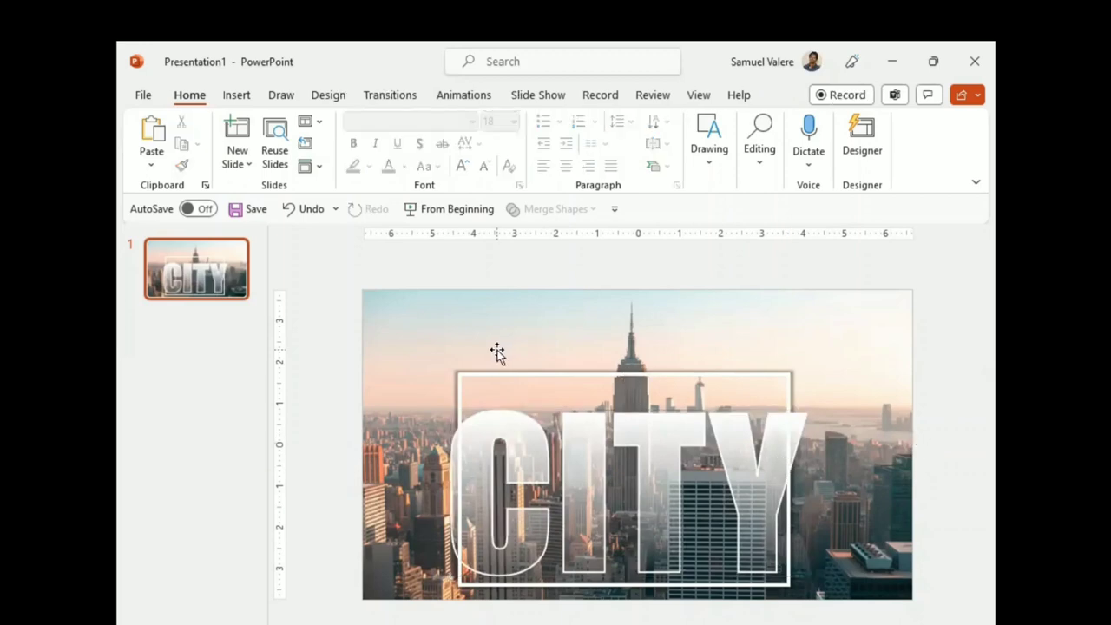
Duplicate slide 1, then trace a four-point blue freeform over the skyscraper under the Y's stem
right_click(182, 265)
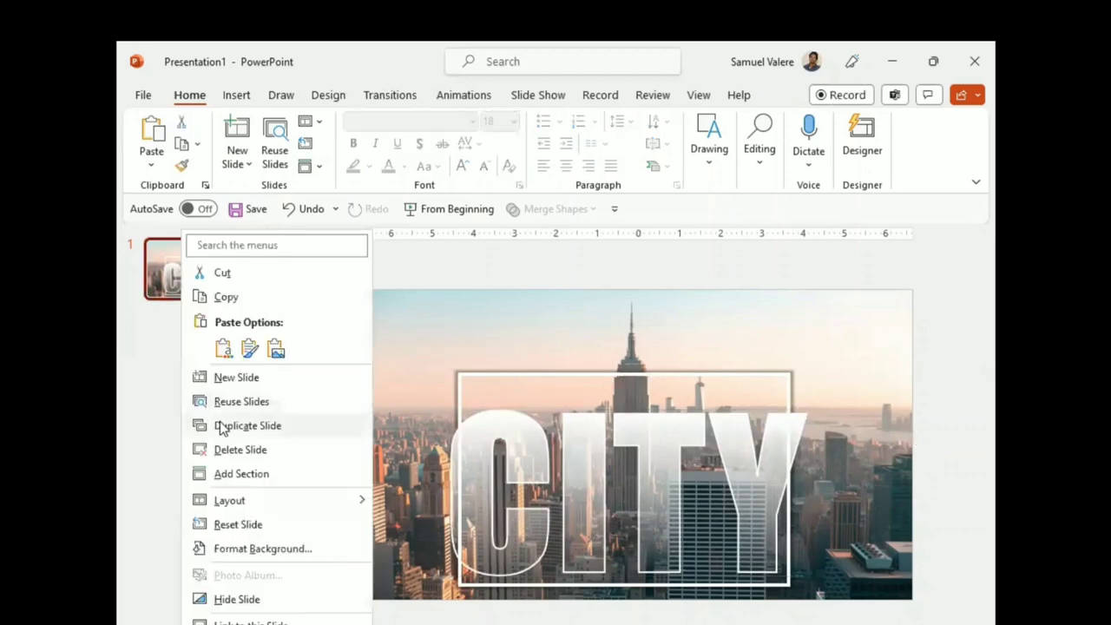
left_click(248, 426)
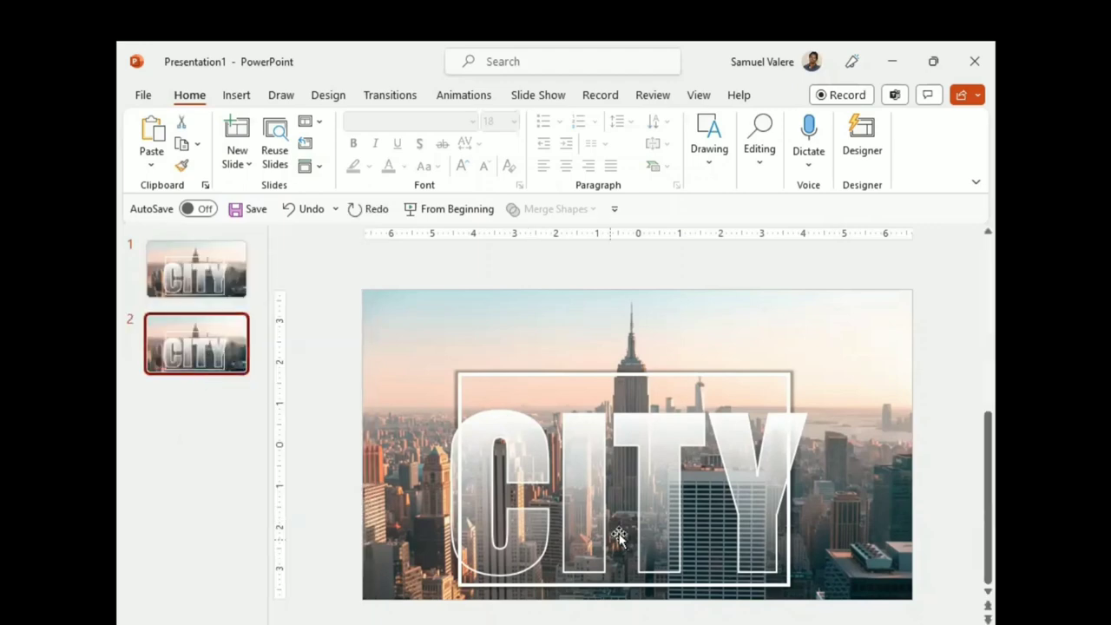
left_click(236, 95)
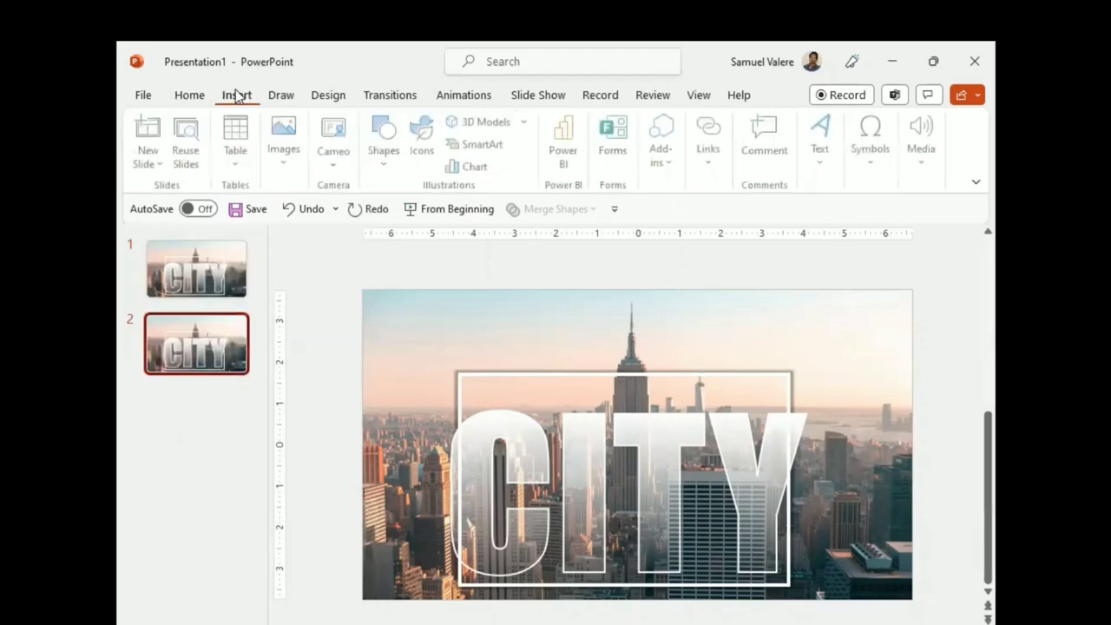
left_click(392, 164)
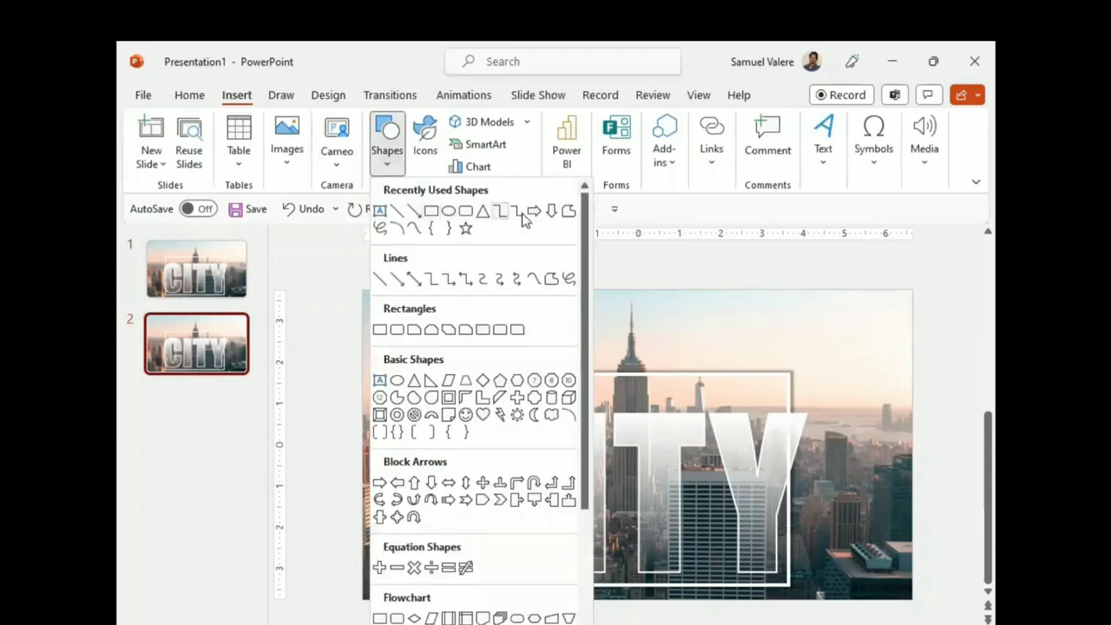
left_click(569, 214)
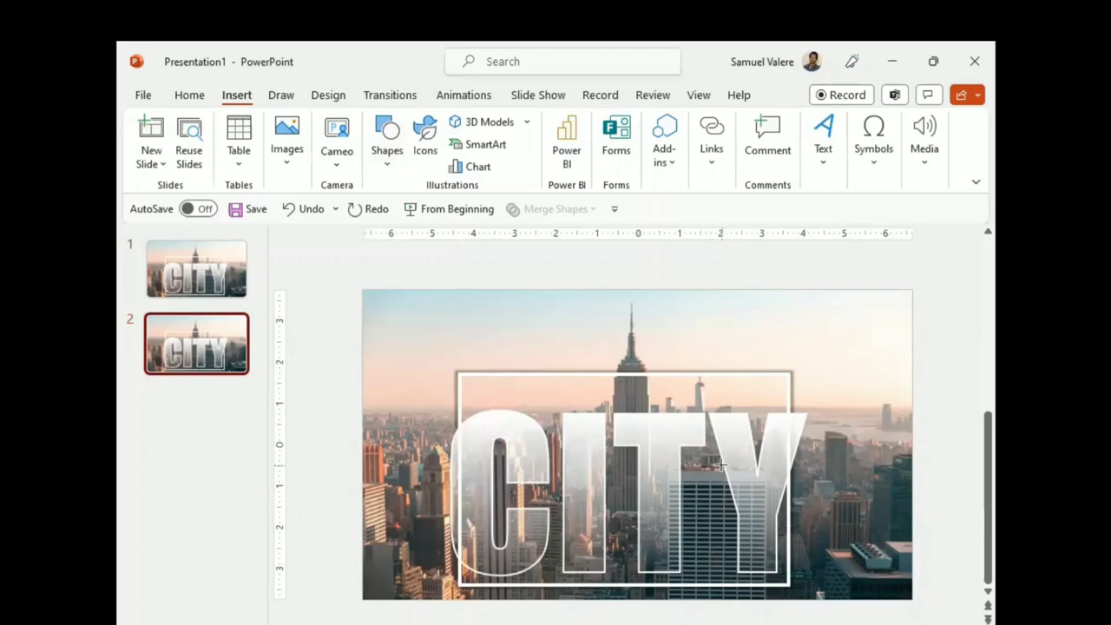
left_click(720, 466)
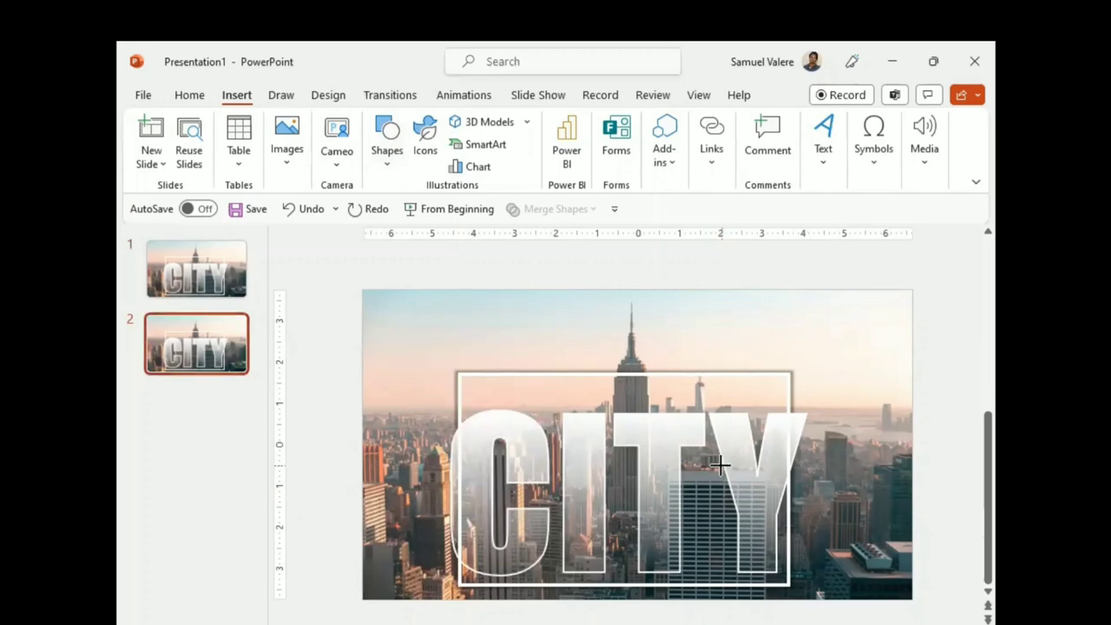
left_click(765, 469)
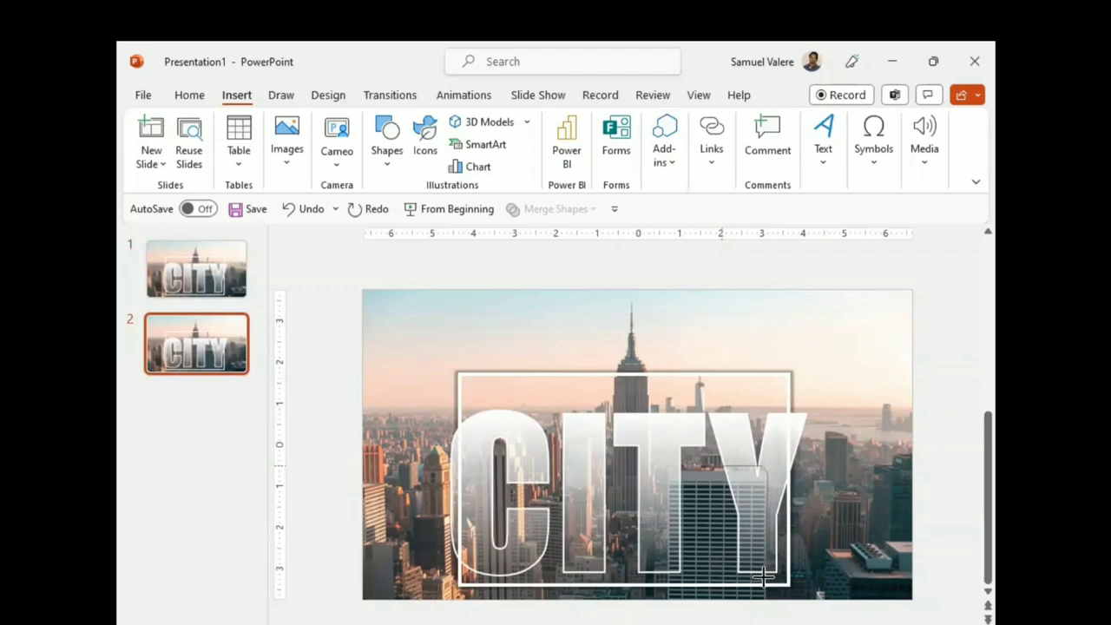
left_click(764, 576)
left_click(721, 467)
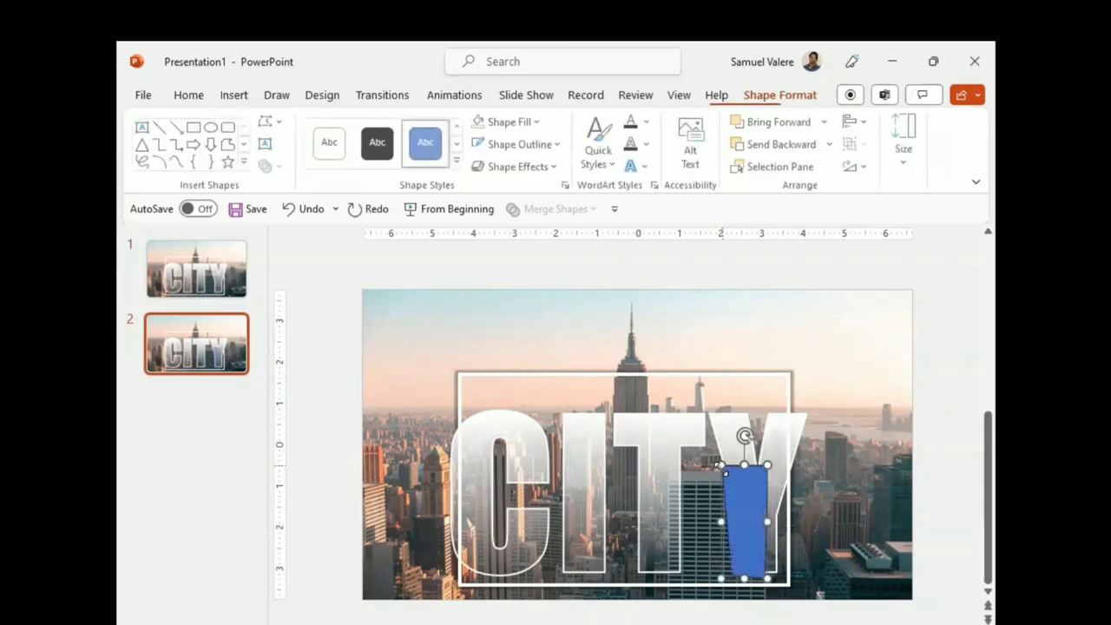
Intersect the skyline photo with the blue freeform to cut out the tall building
left_click(849, 494)
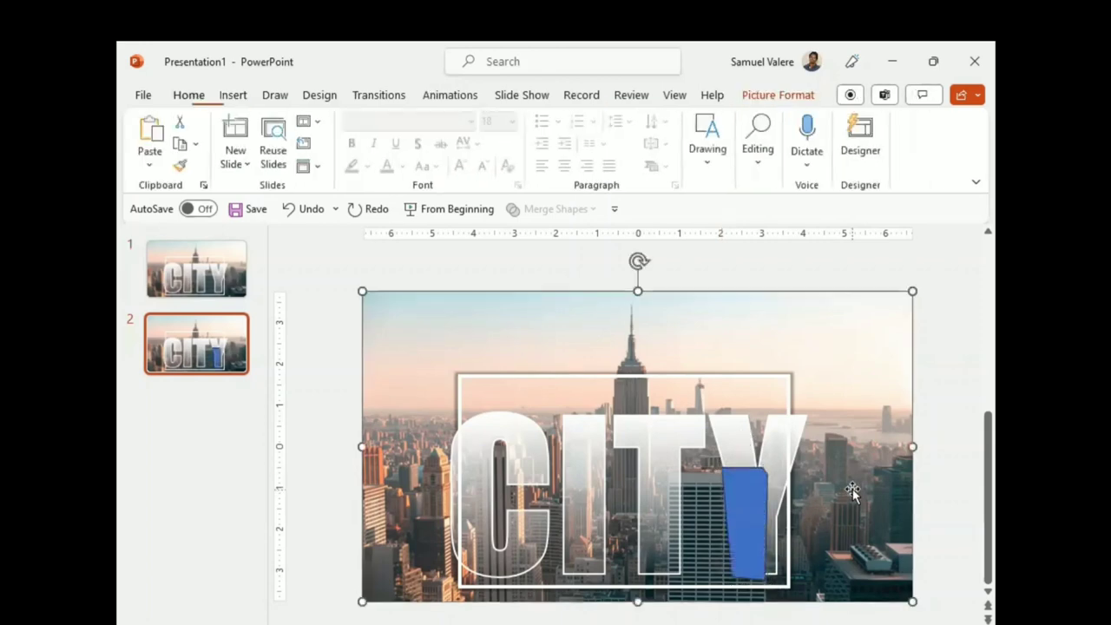
left_click(742, 512)
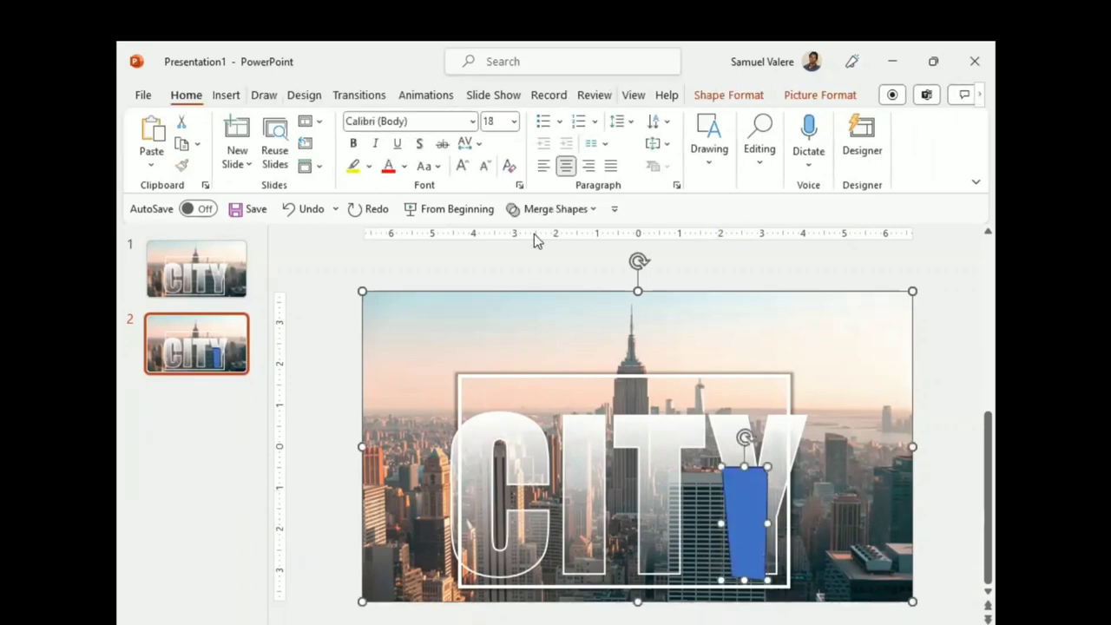
left_click(556, 210)
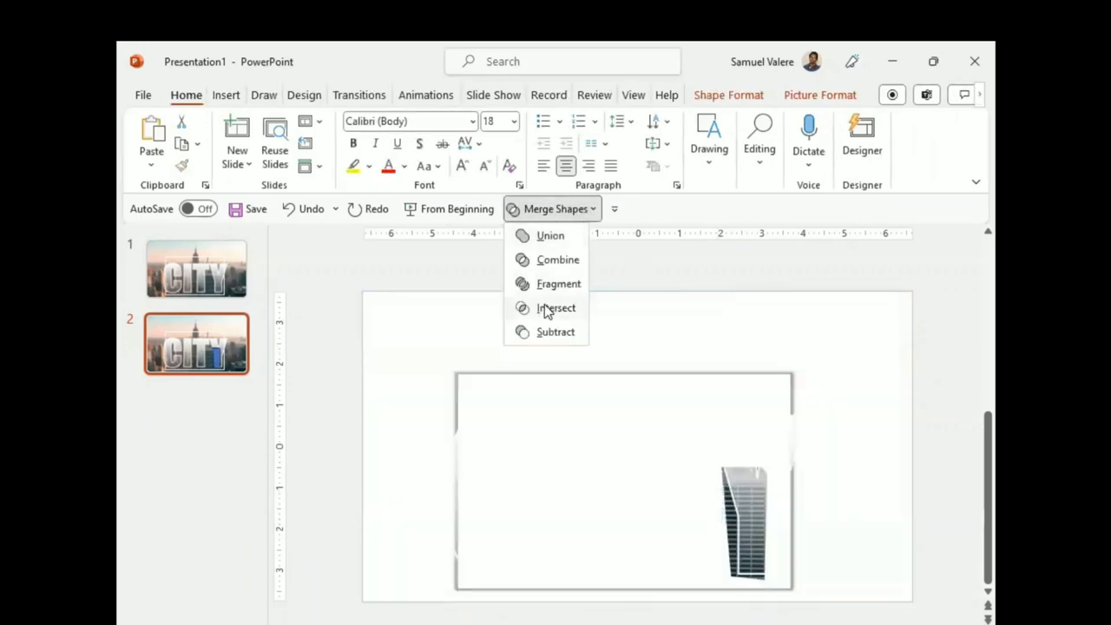
left_click(572, 323)
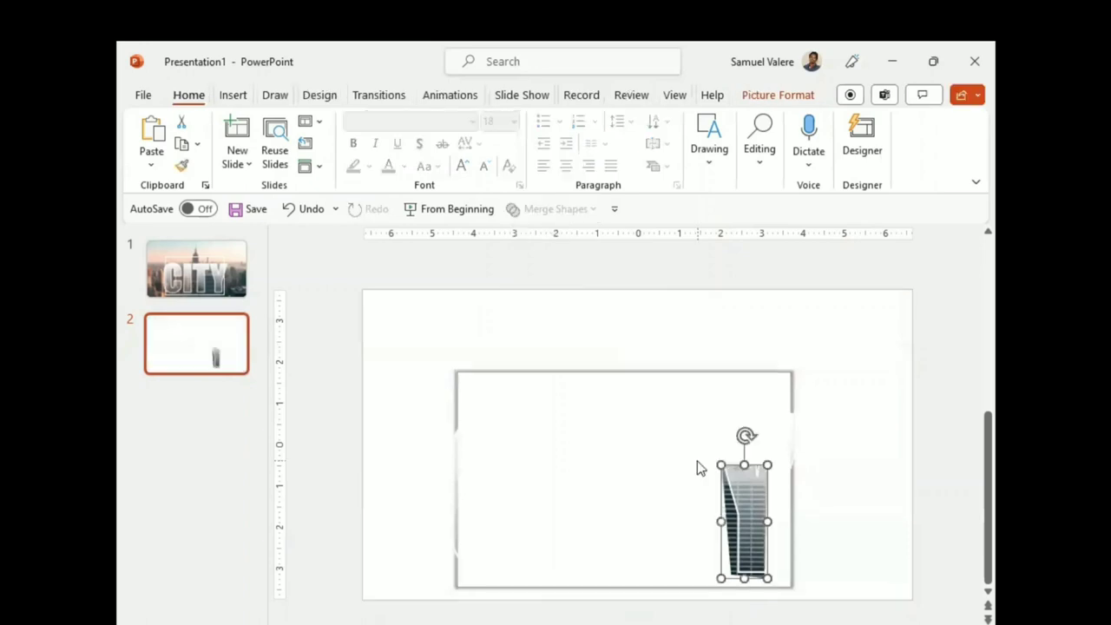
Copy the building cutout and paste it onto slide 1 over the CITY letters
key("ctrl+c")
key("t")
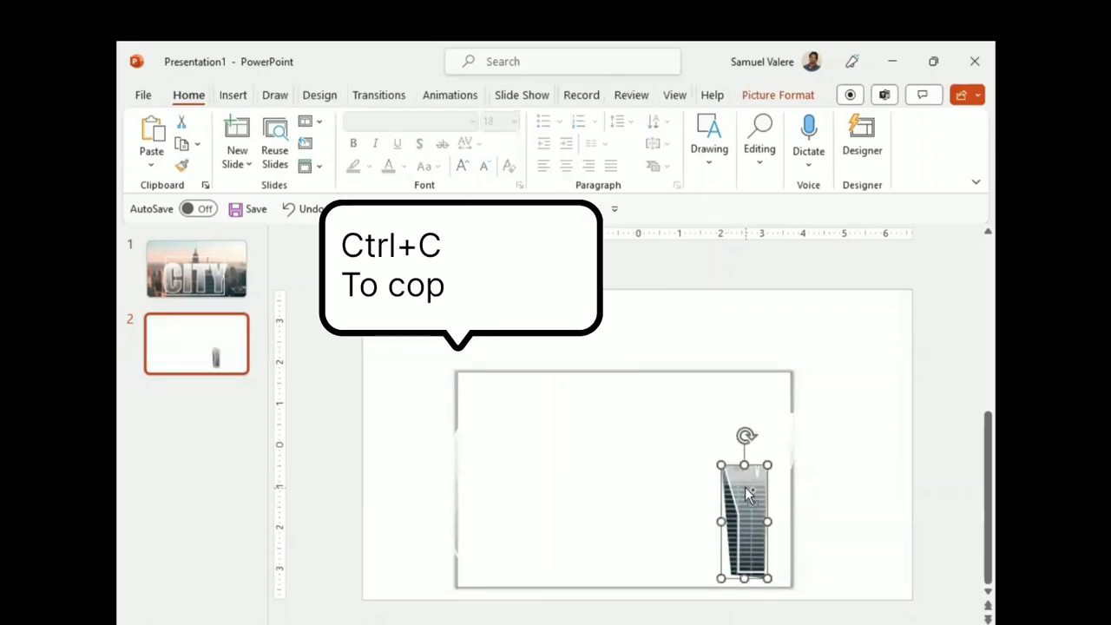
left_click(239, 295)
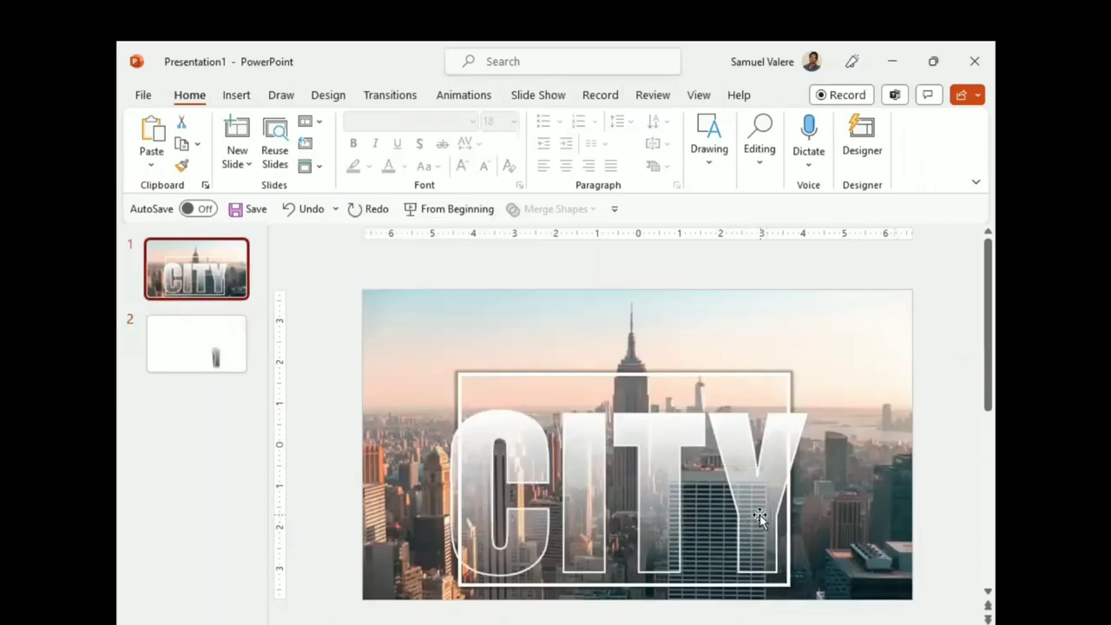
key("ctrl+v")
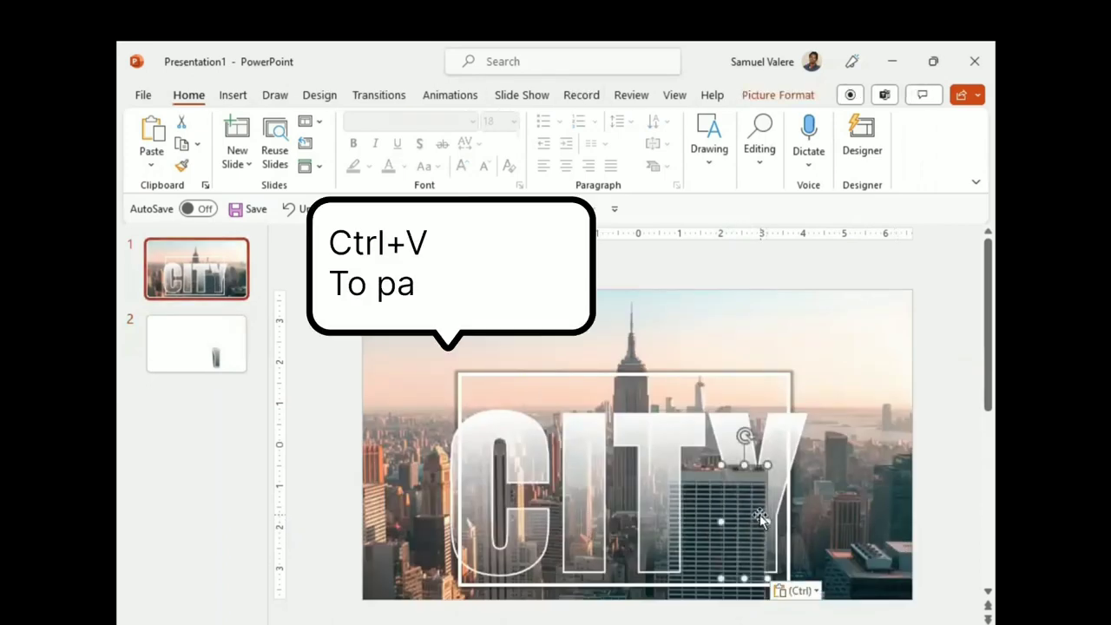
Delete working slide 2 and duplicate the CITY slide with its cutout as the new slide 2
left_click(843, 526)
right_click(191, 340)
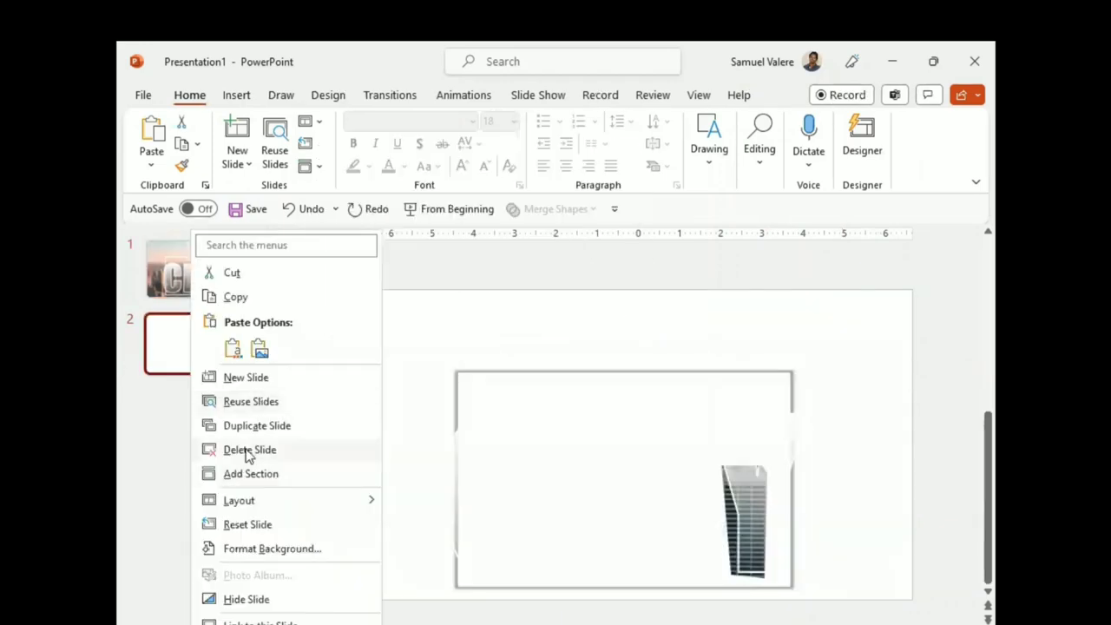
left_click(247, 451)
right_click(197, 282)
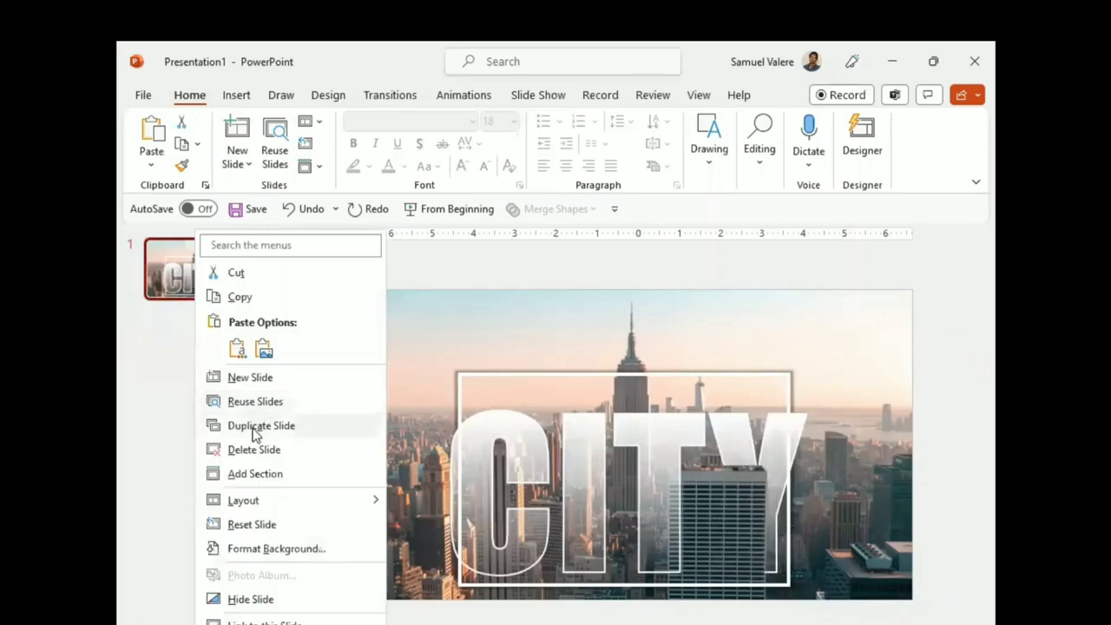
left_click(256, 426)
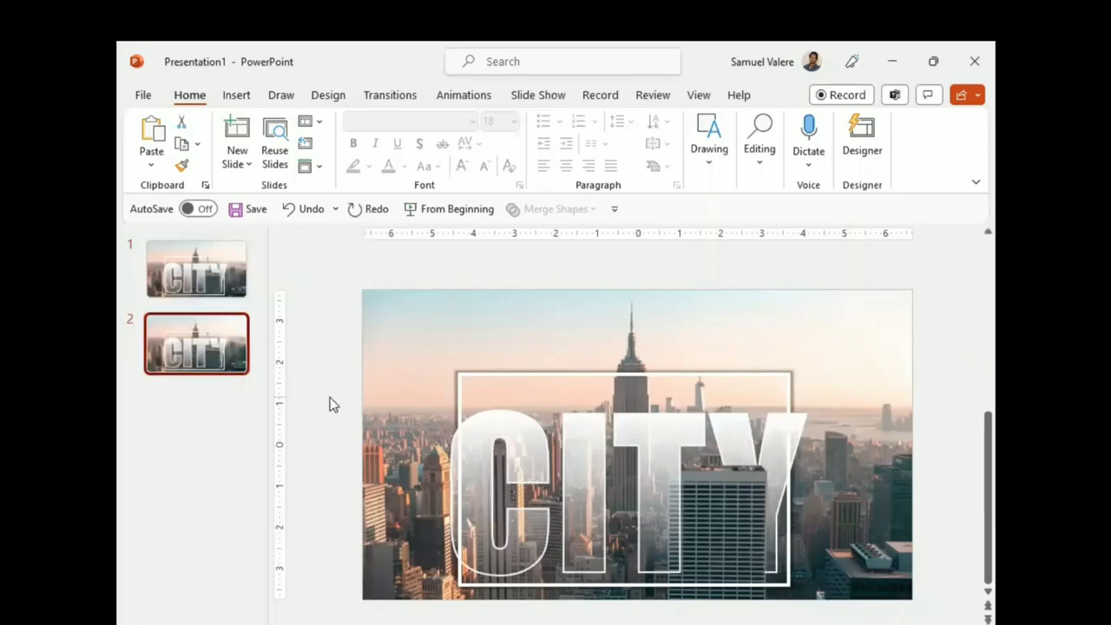
Draw a thin Freeform strip along the narrow building's left edge beside the tower, over the T
left_click(236, 94)
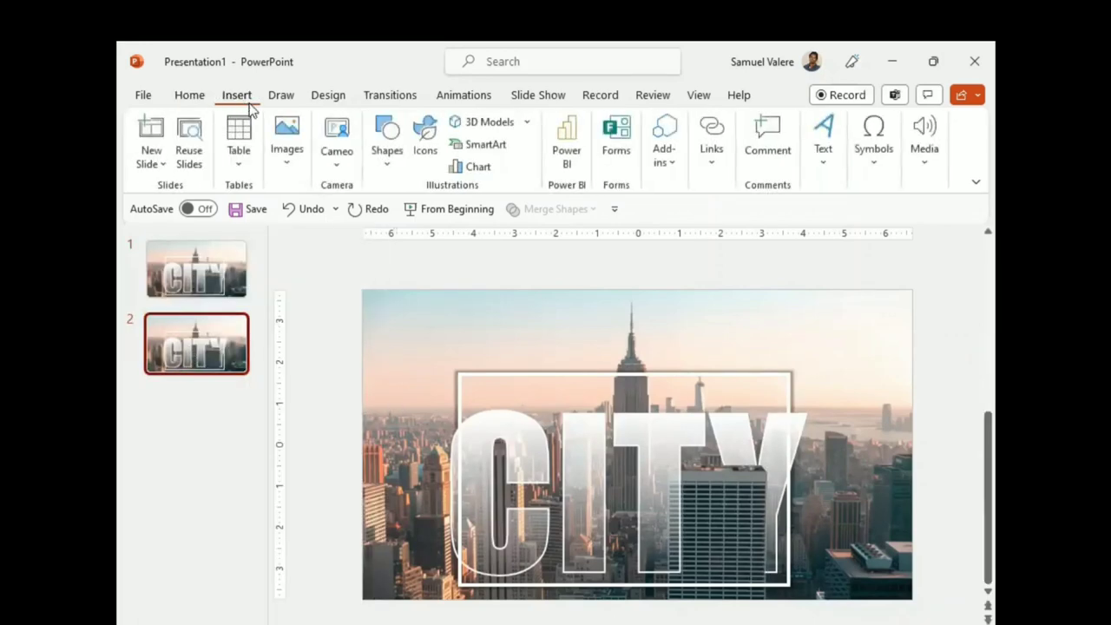
left_click(389, 171)
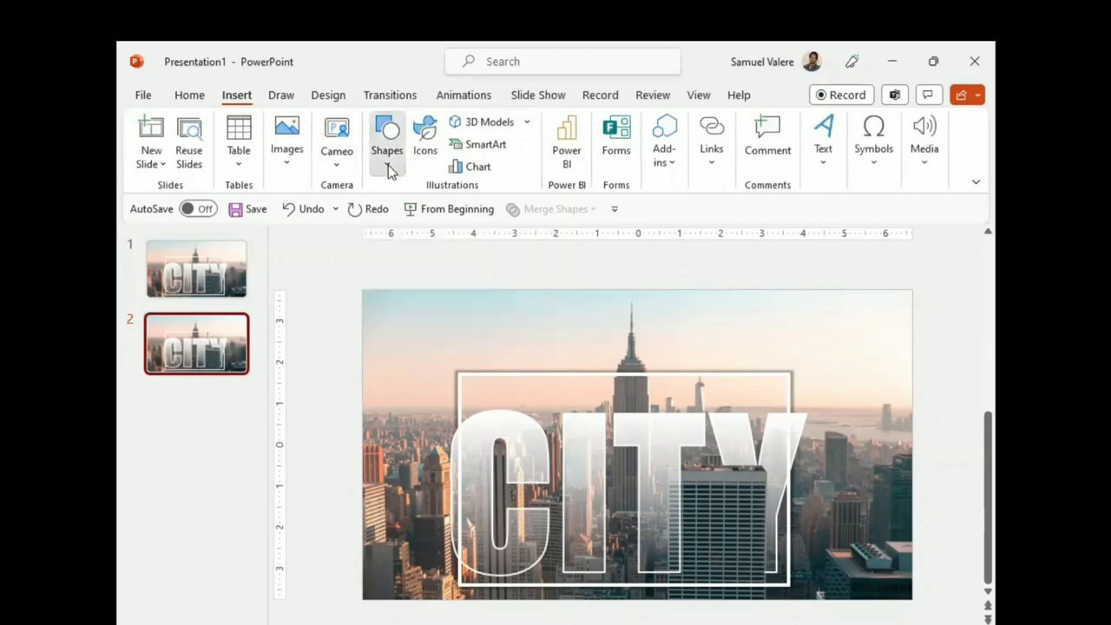
left_click(390, 171)
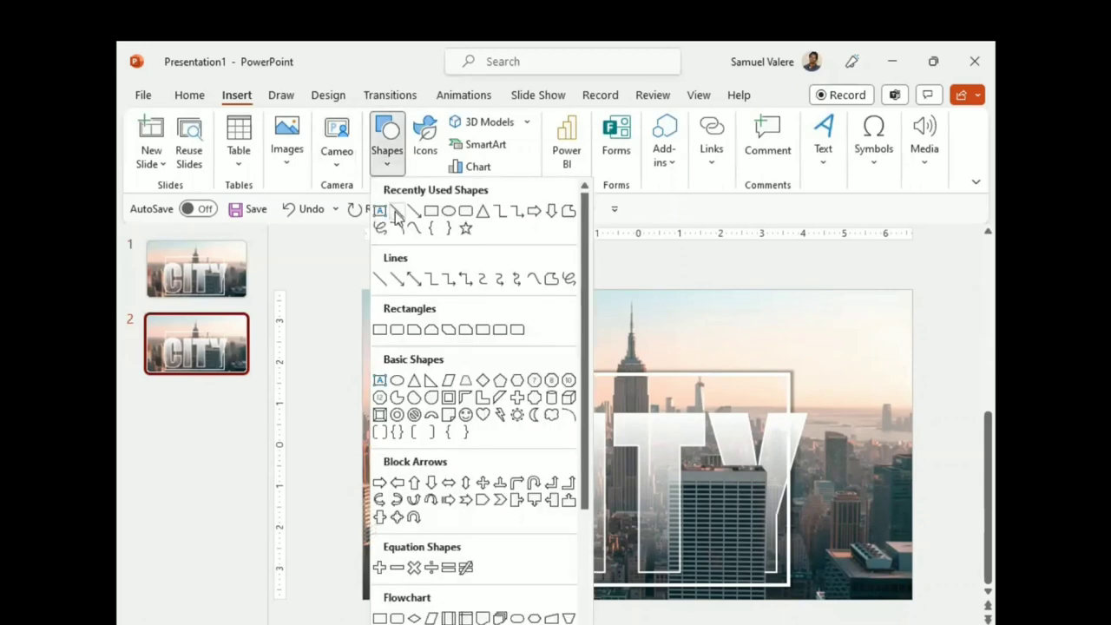
left_click(568, 213)
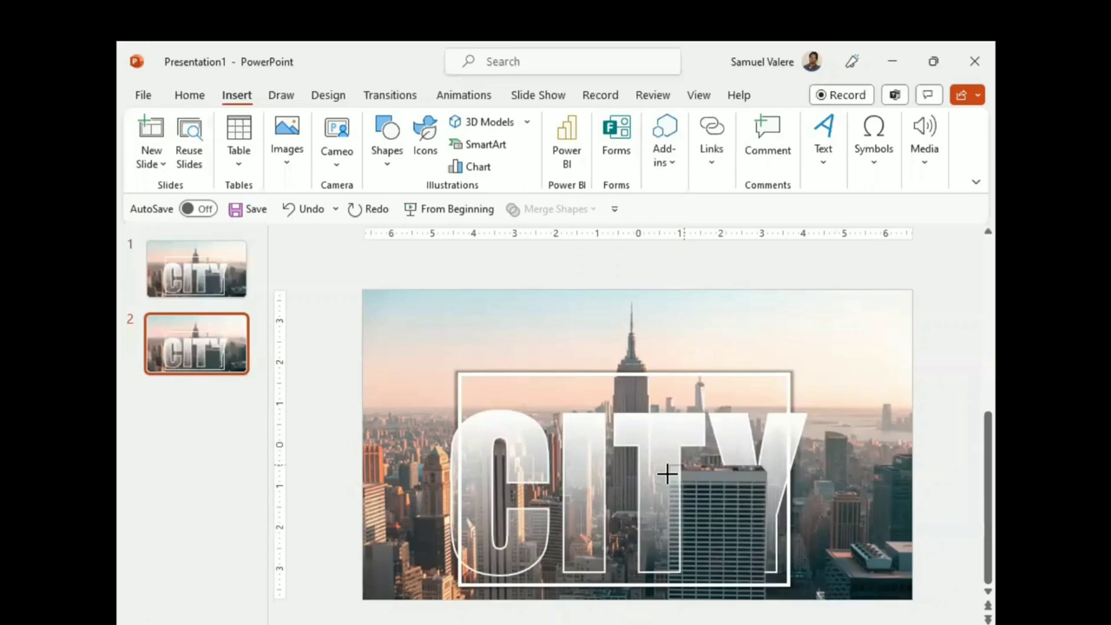
left_click(667, 471)
left_click(685, 575)
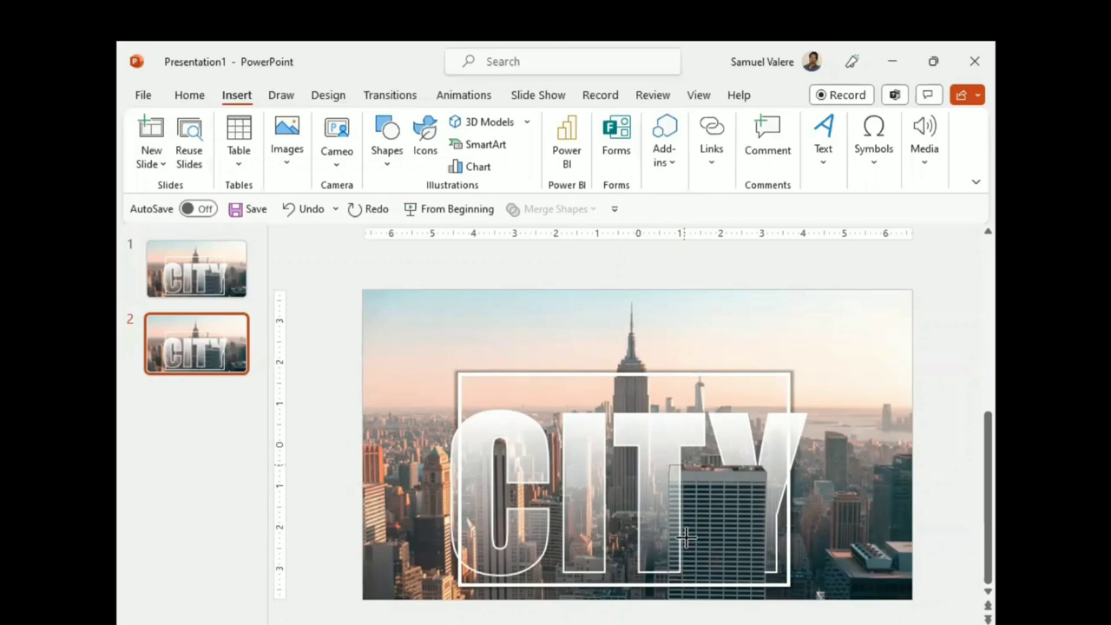
left_click(684, 466)
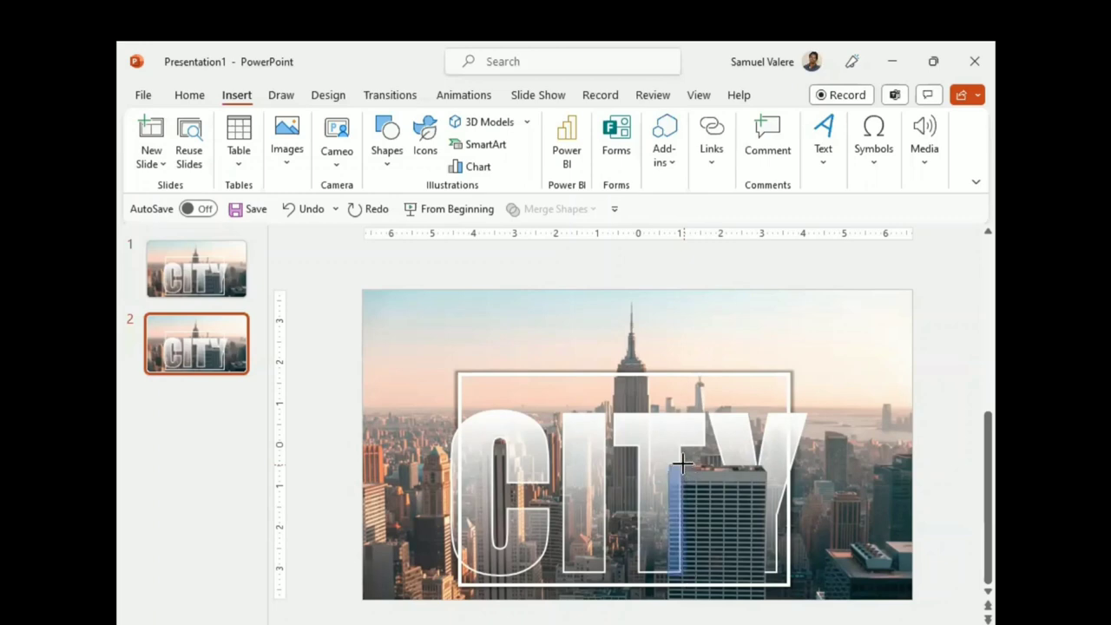
left_click(682, 464)
left_click(833, 483)
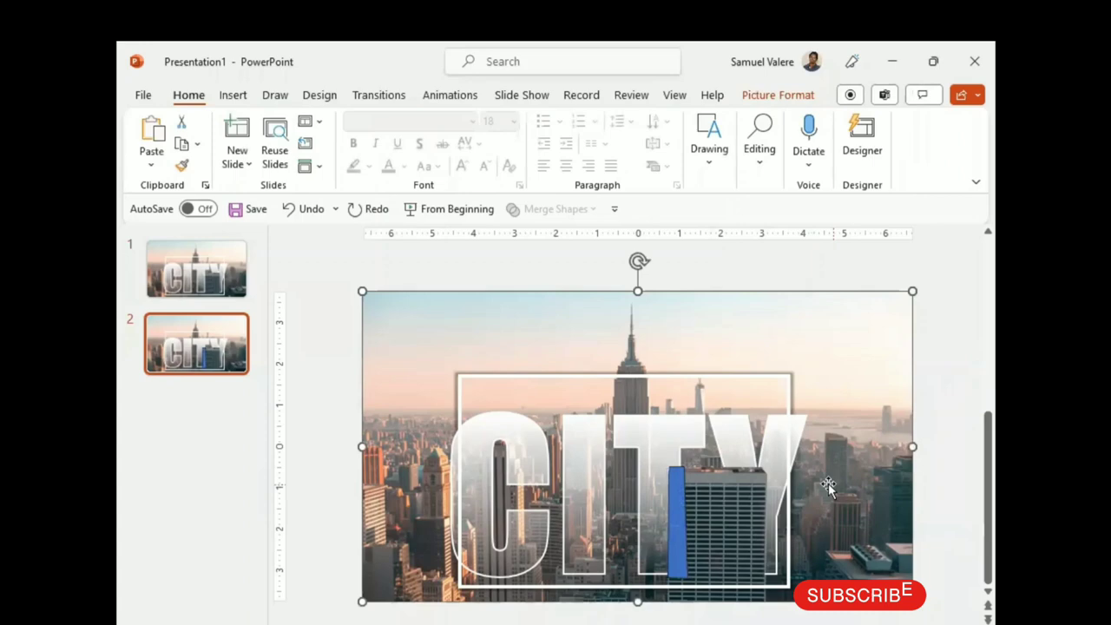
Intersect the photo with the blue strip to cut out the narrow building, removing an accidental paste
left_click(675, 526, "shift")
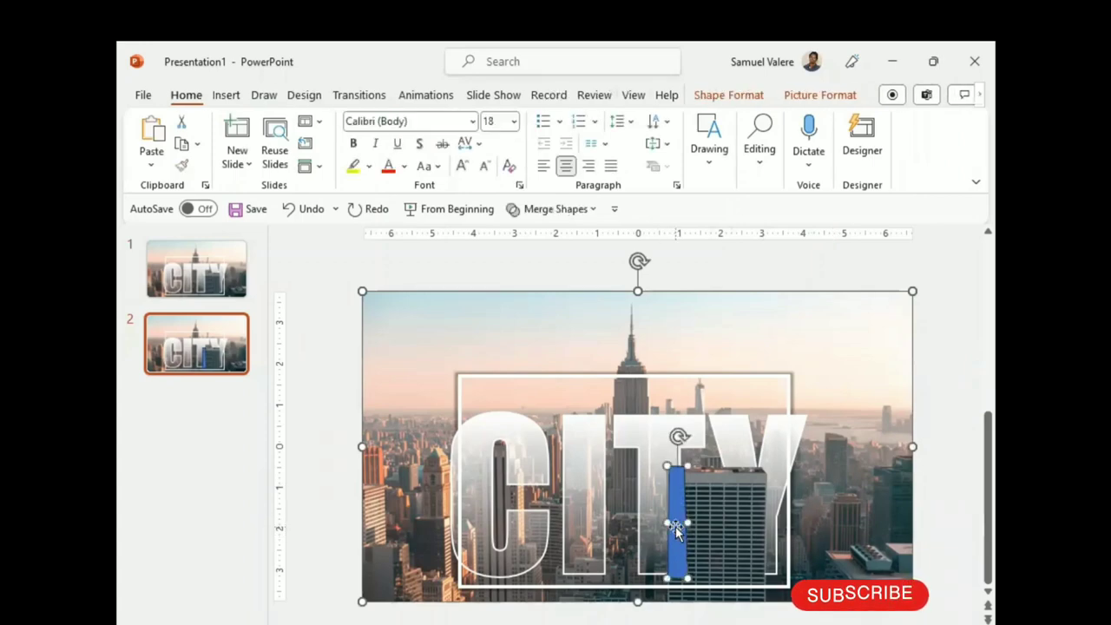
left_click(592, 212)
left_click(544, 311)
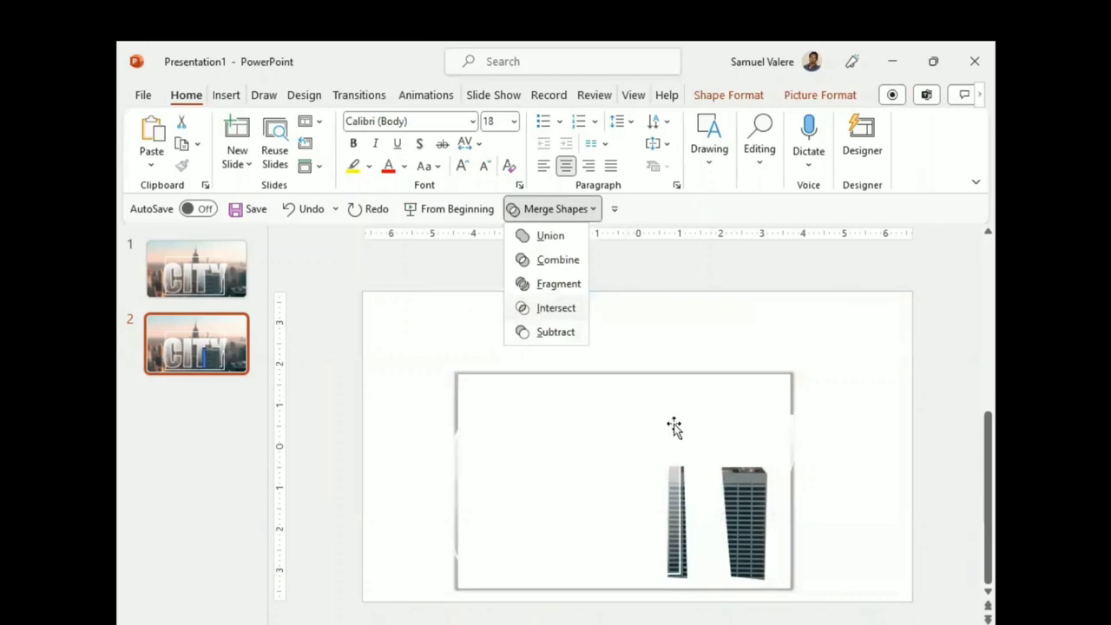
key("ctrl+v")
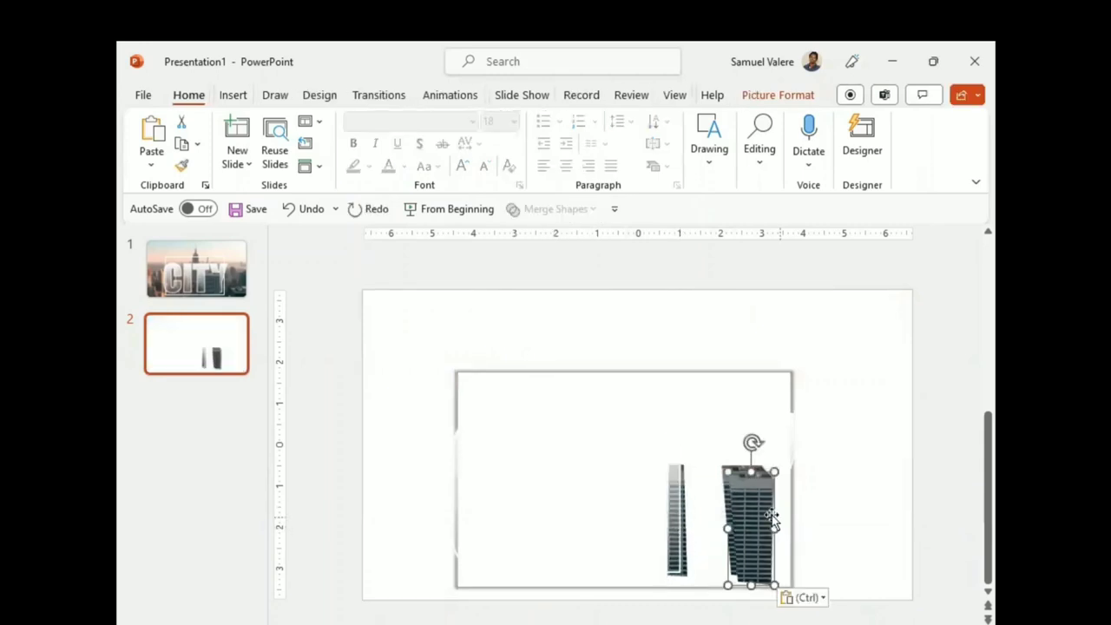
key("Delete")
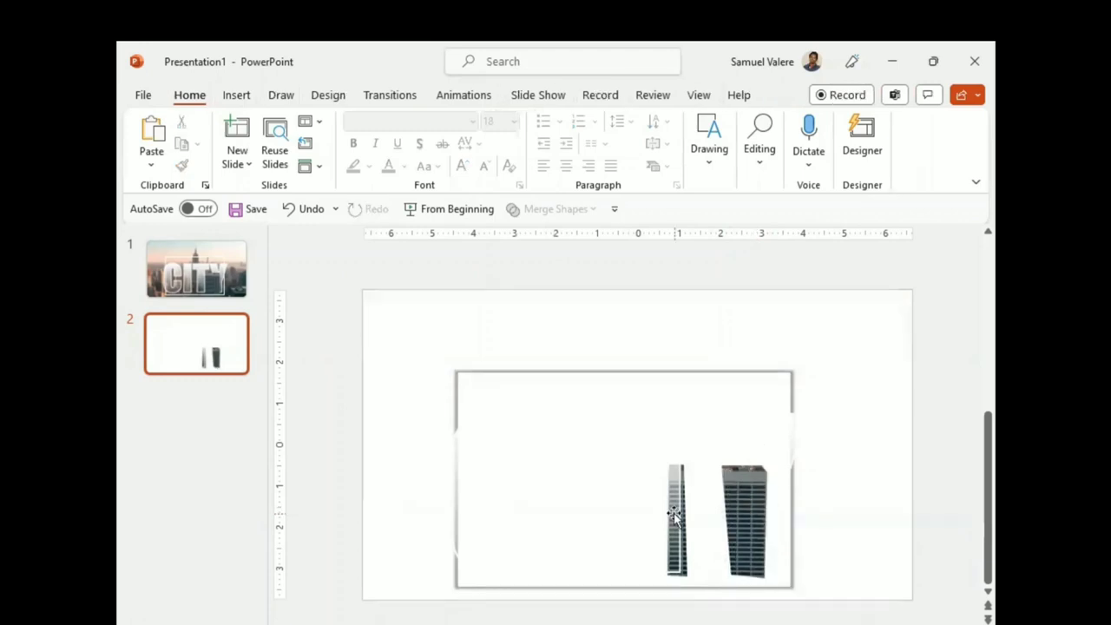
Select the narrow building cutout to copy it, and go back to the CITY slide
left_click(674, 516)
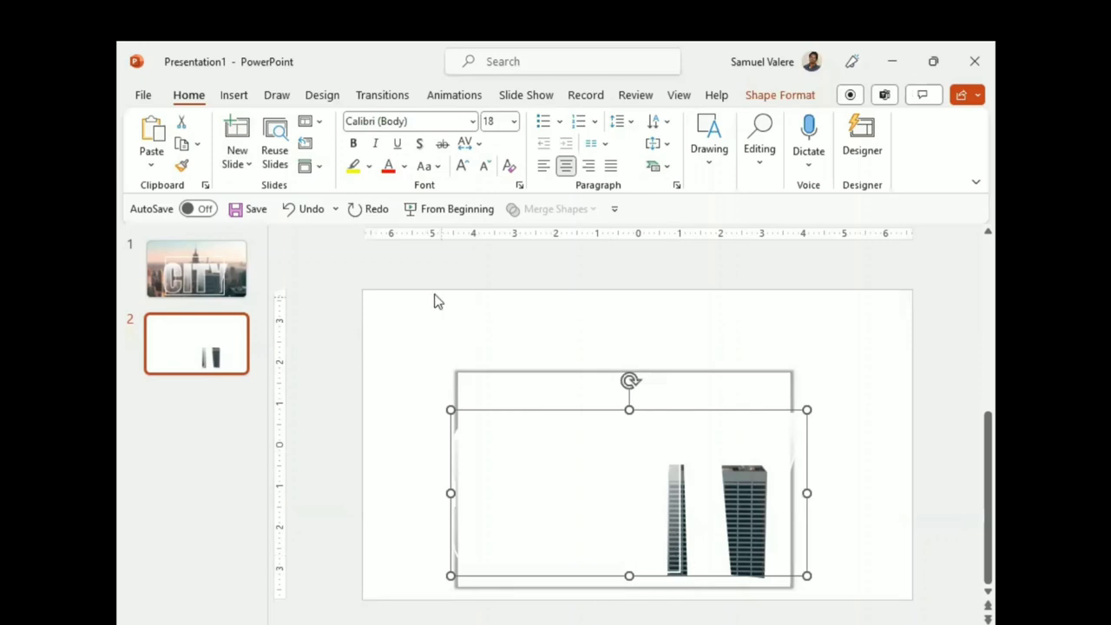
left_click(292, 210)
left_click(292, 210)
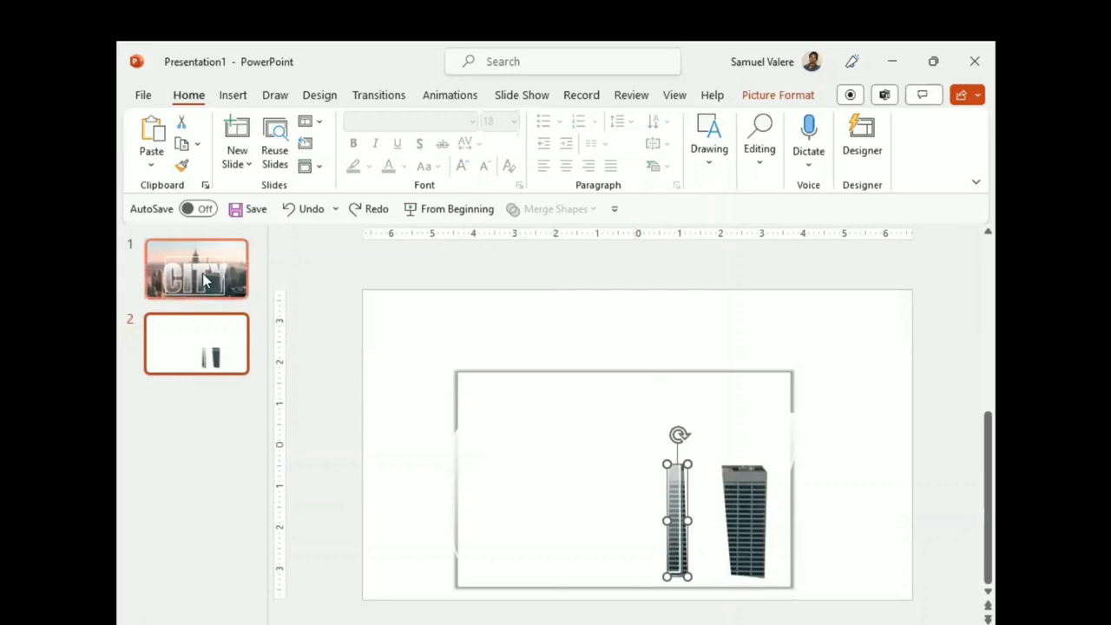
left_click(208, 277)
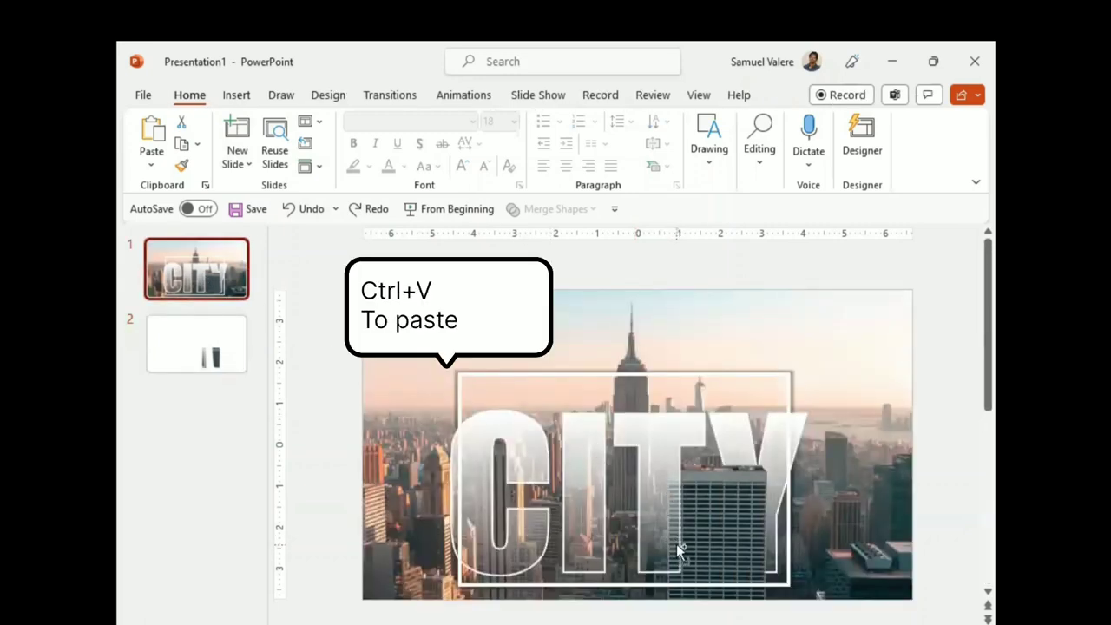
Paste the narrow building onto the CITY slide, delete working slide 2, and duplicate the CITY slide
key("ctrl+v")
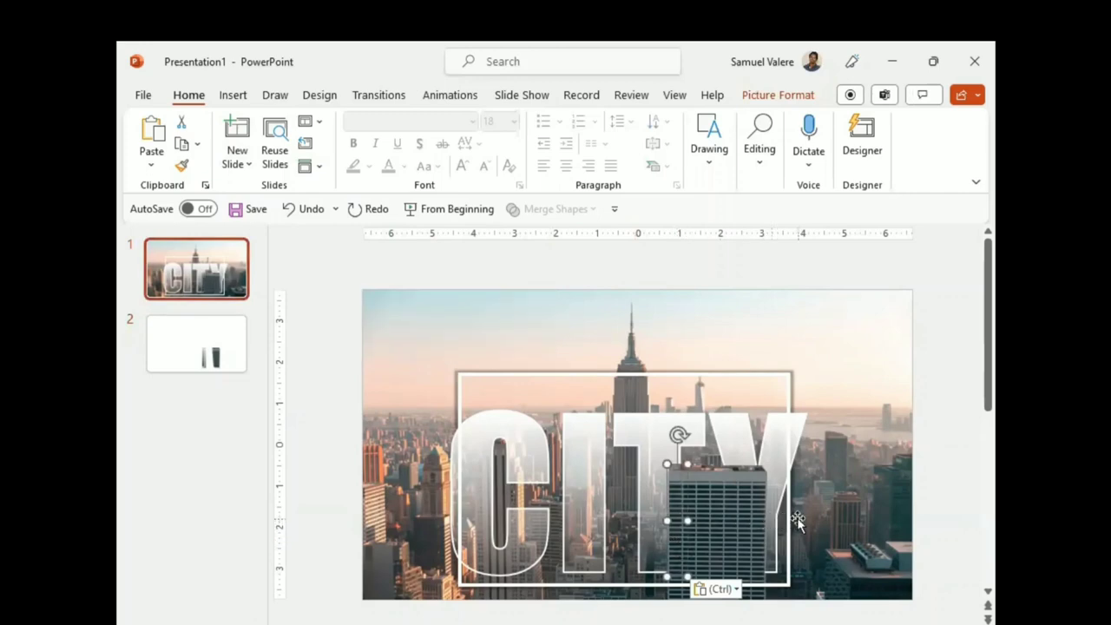
left_click(802, 518)
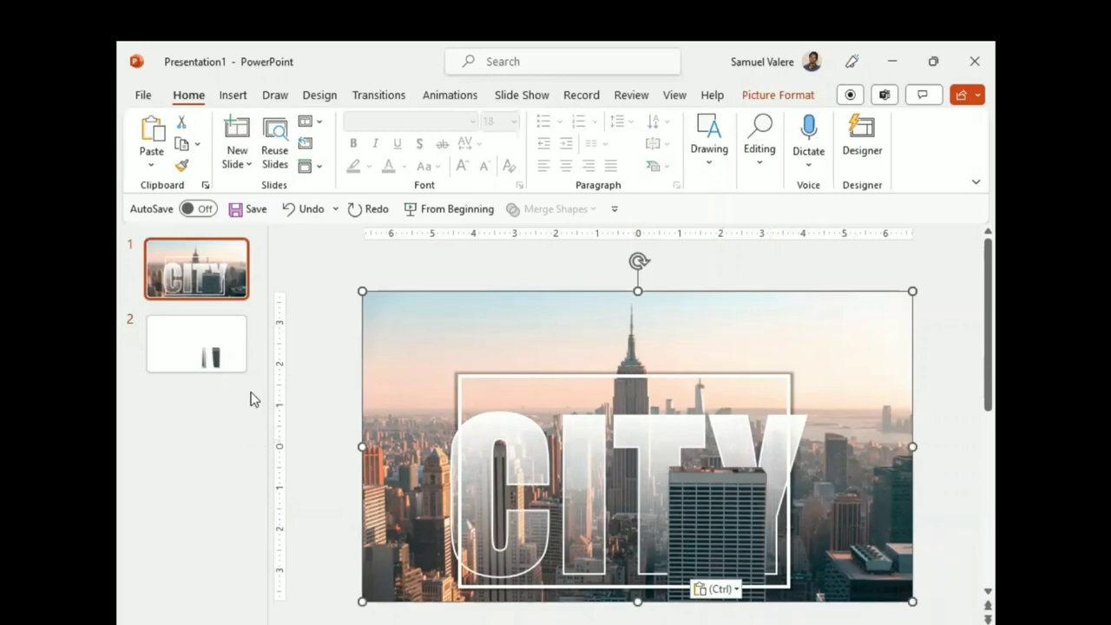
right_click(217, 352)
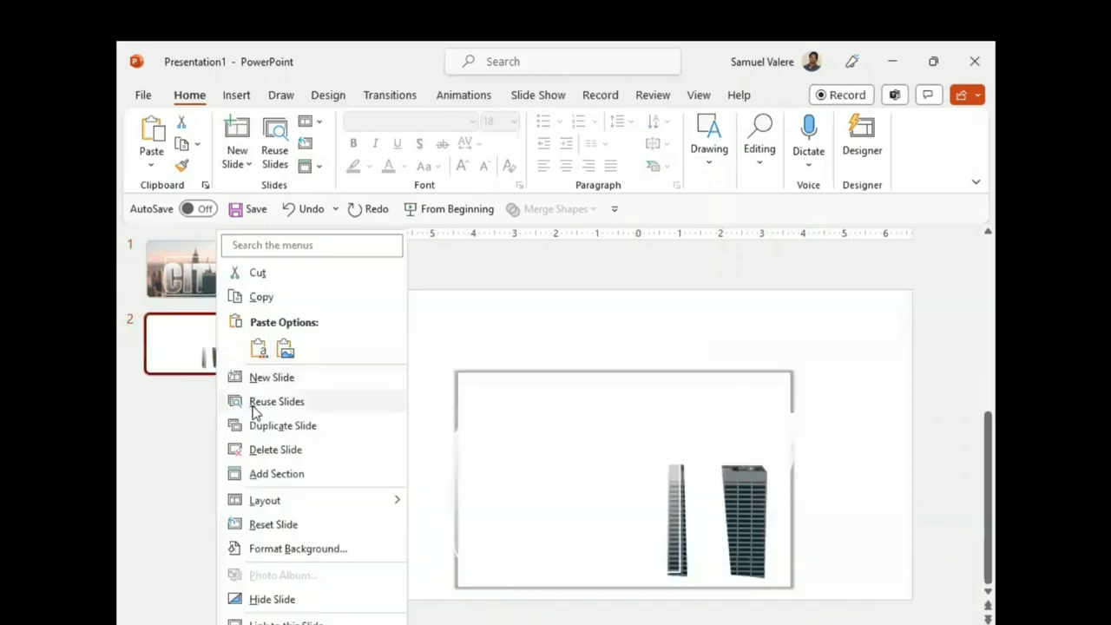
left_click(274, 449)
right_click(201, 267)
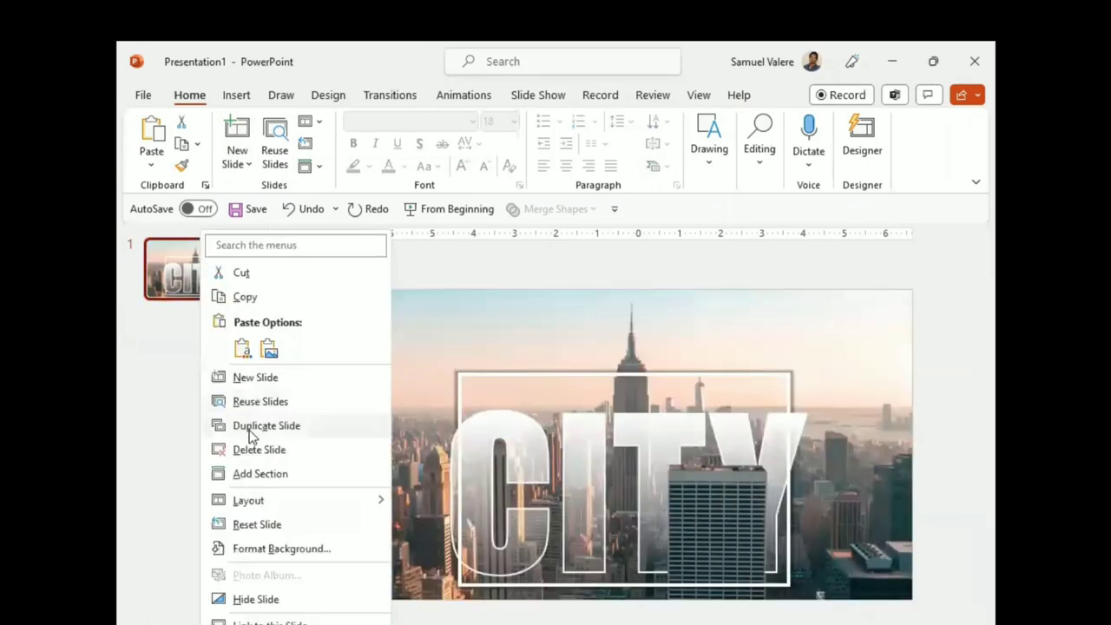
left_click(254, 426)
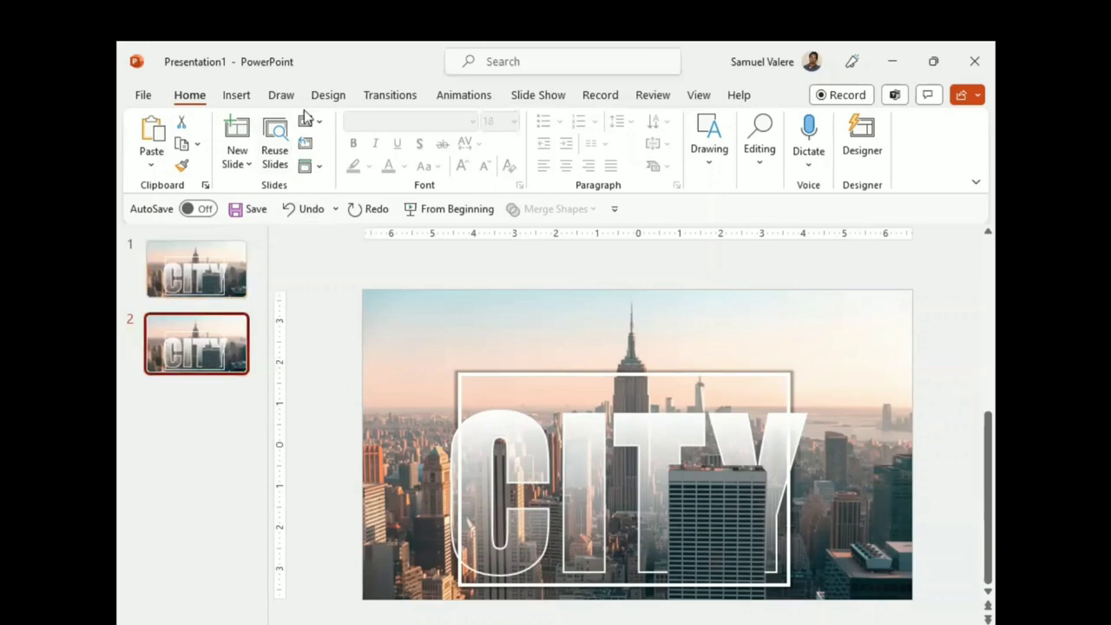
Draw a blue Freeform outline around the building below the I, between the C and the I
left_click(236, 97)
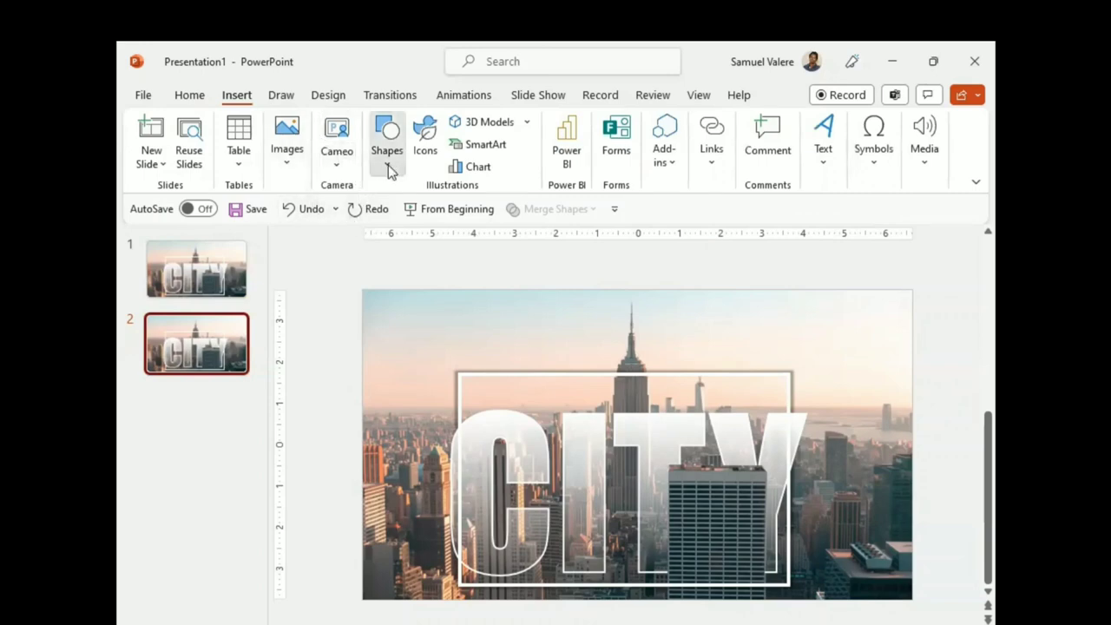
left_click(388, 165)
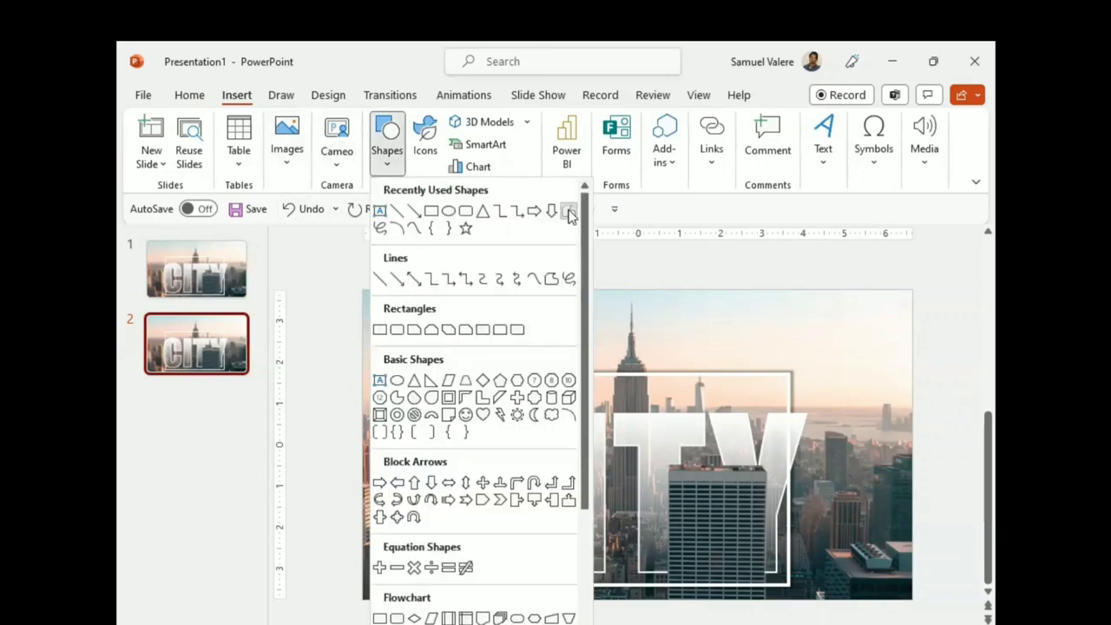
left_click(568, 212)
scroll(820, 593, "up", 2)
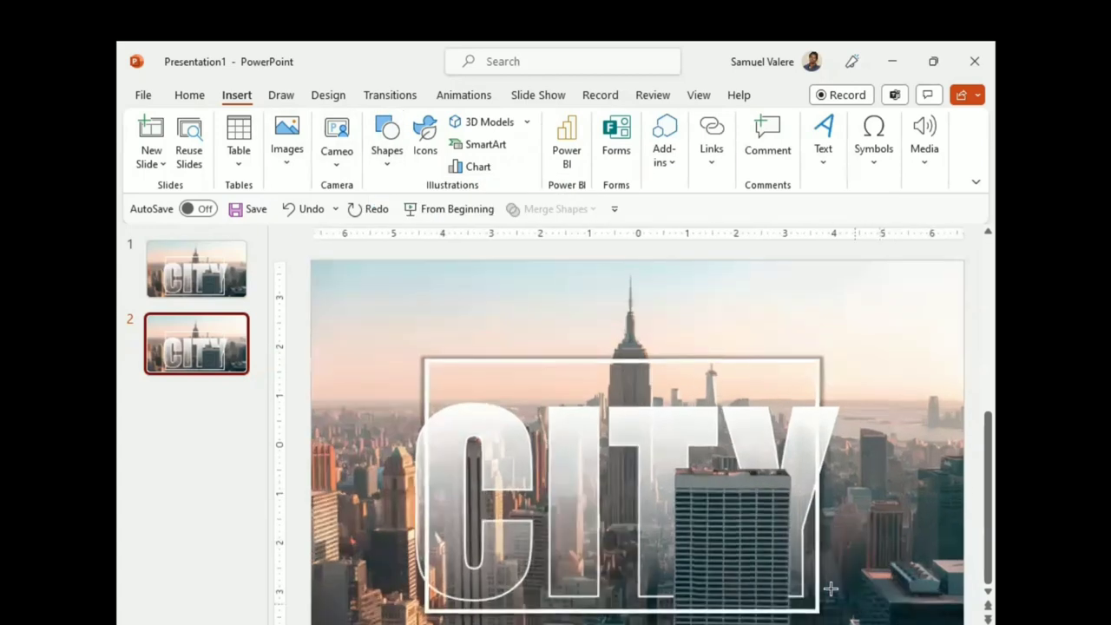
scroll(852, 620, "up", 1)
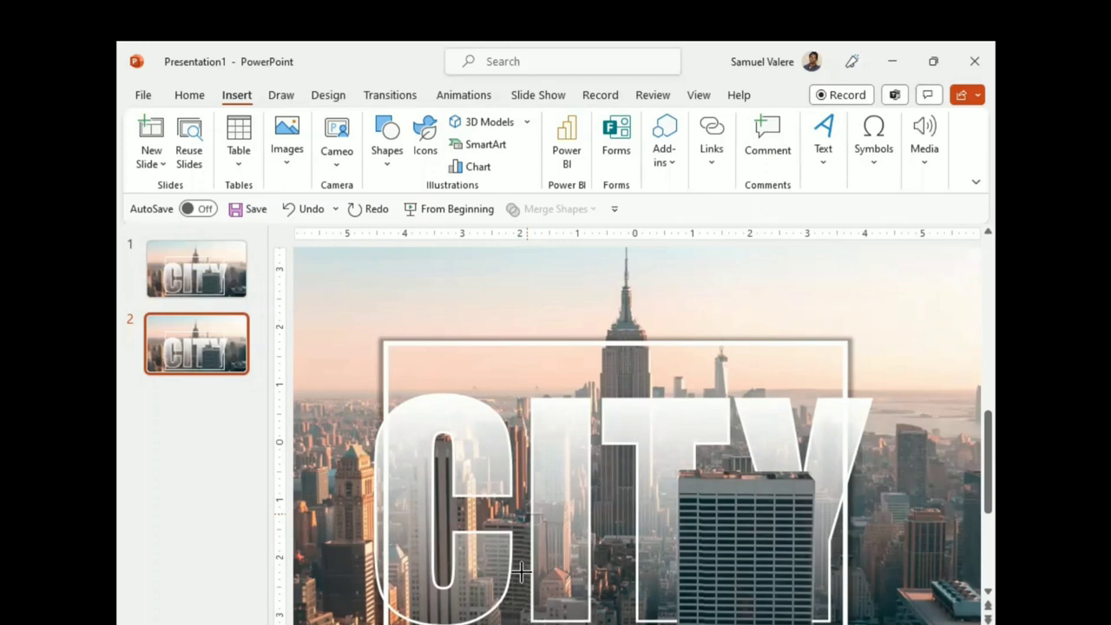
left_click(525, 513)
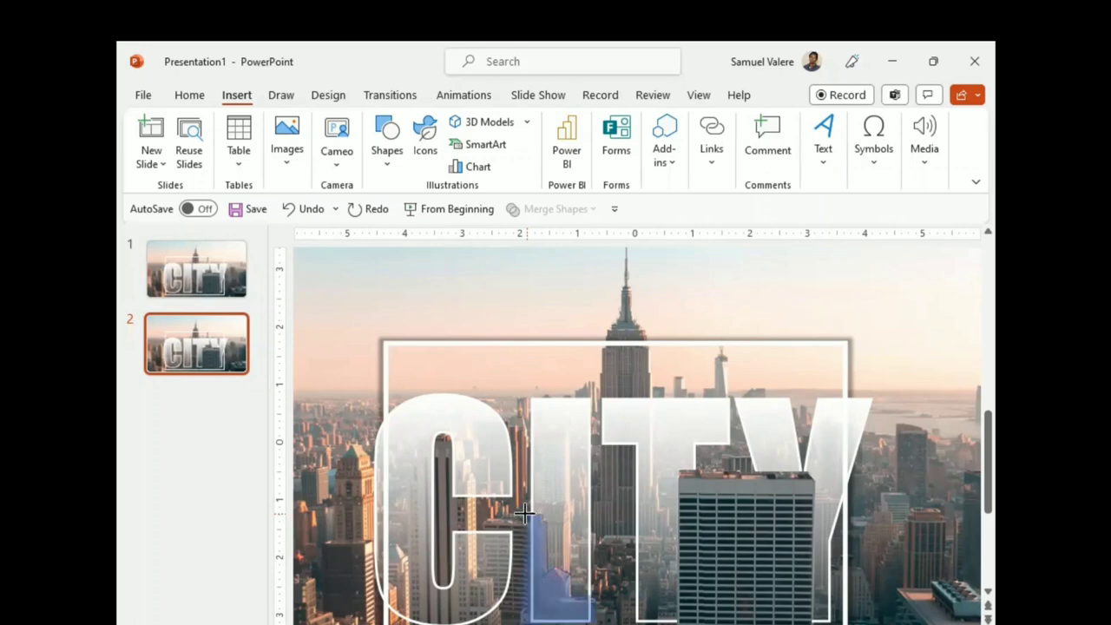
left_click(524, 514)
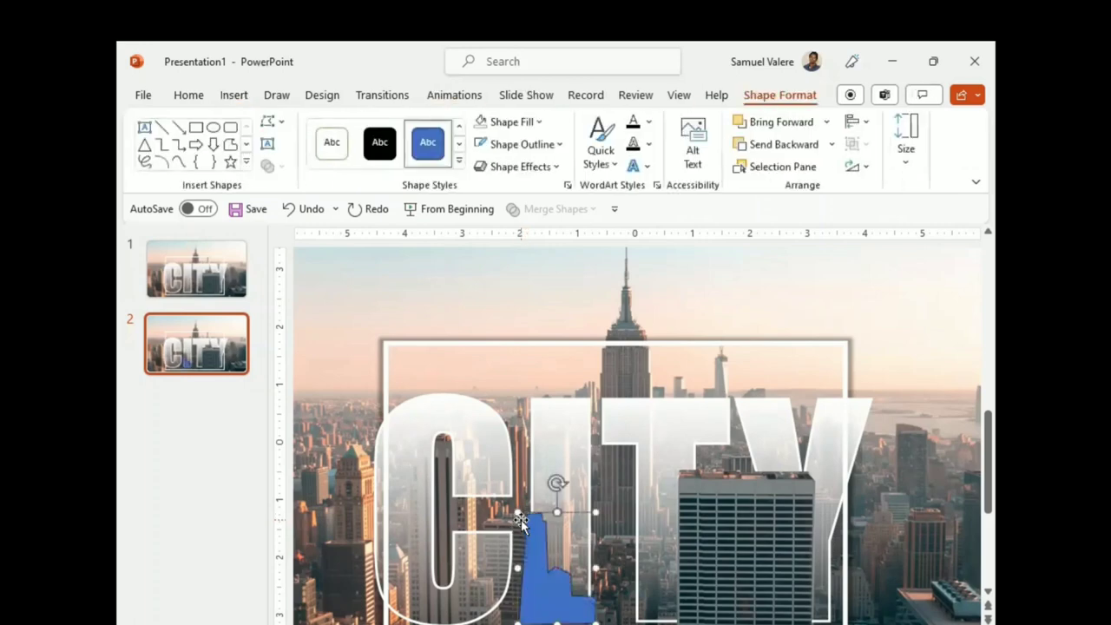
Intersect the city photo with the freeform to clip out the building between C and I, then return to slide 1
left_click(901, 522)
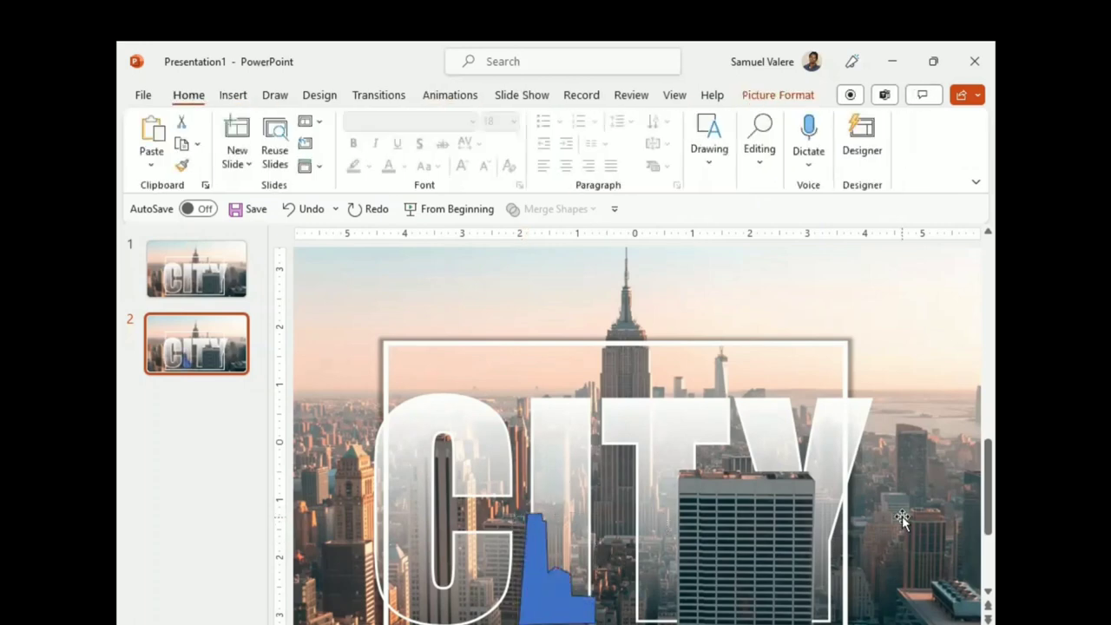
left_click(555, 595, "shift")
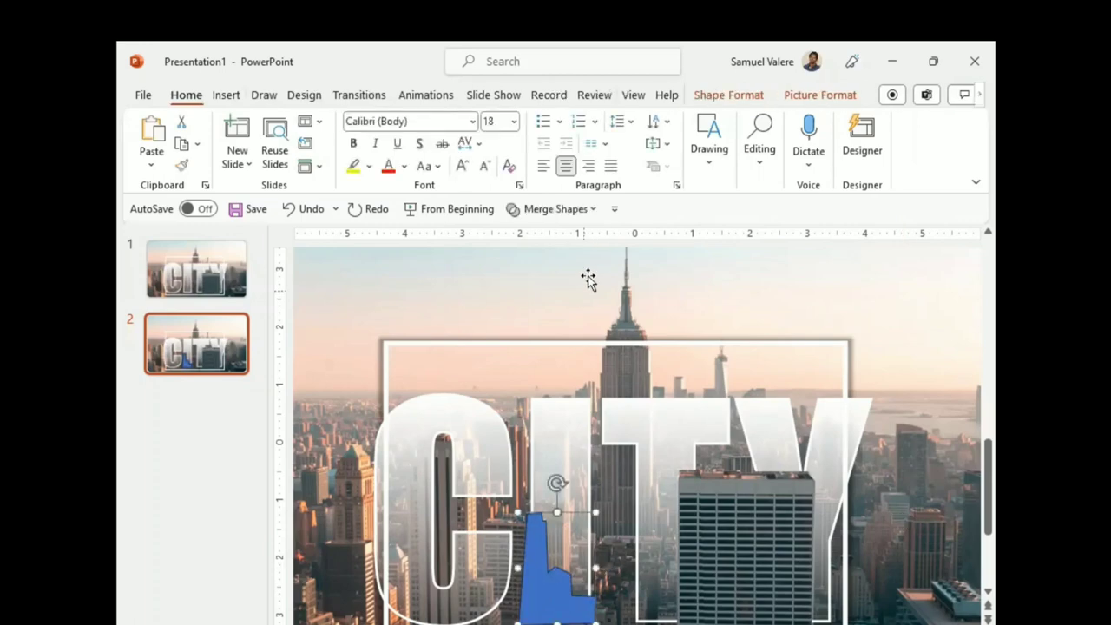
left_click(575, 209)
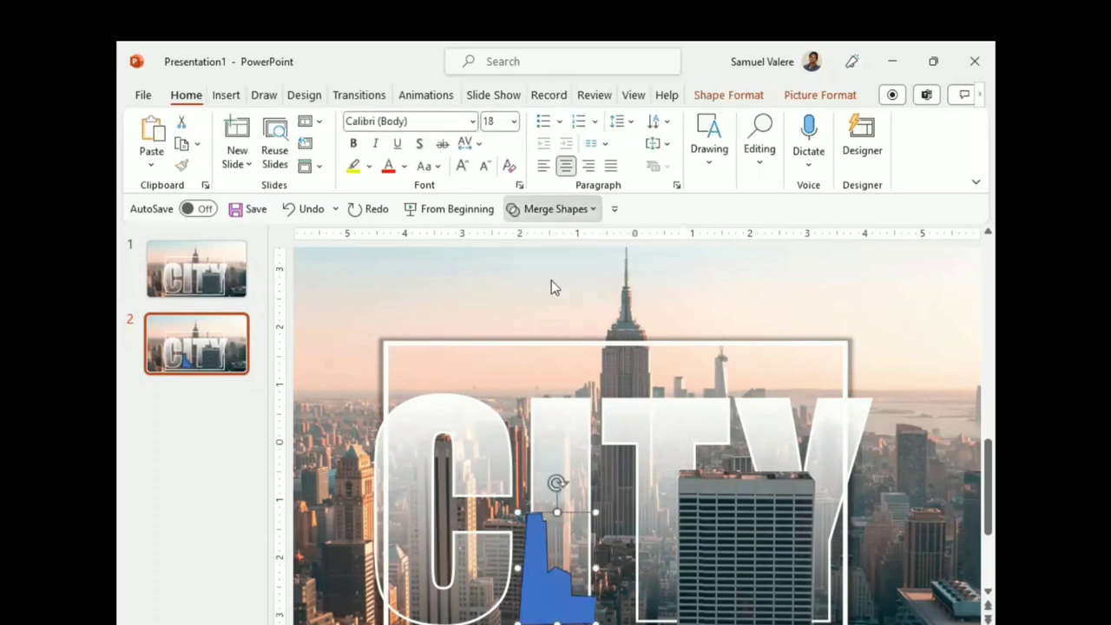
left_click(540, 309)
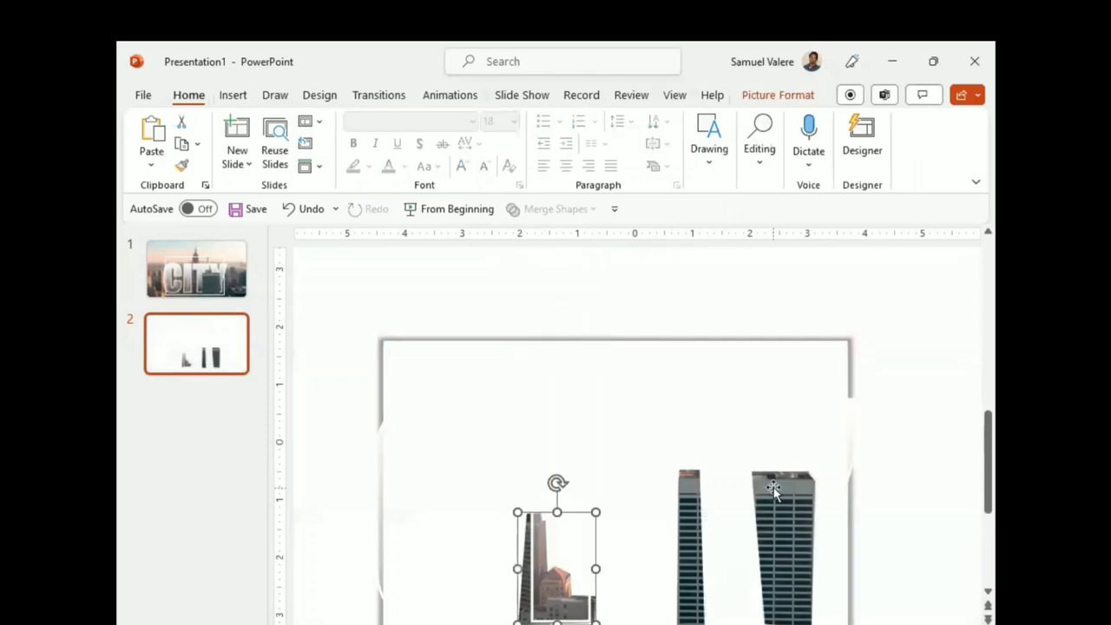
key("ctrl+z")
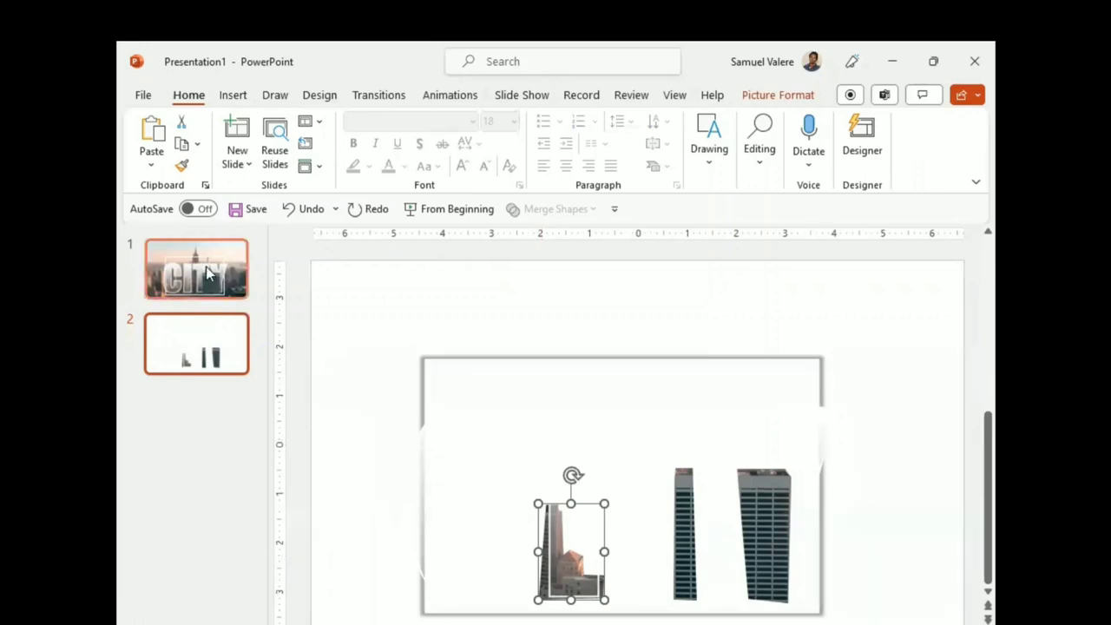
left_click(223, 291)
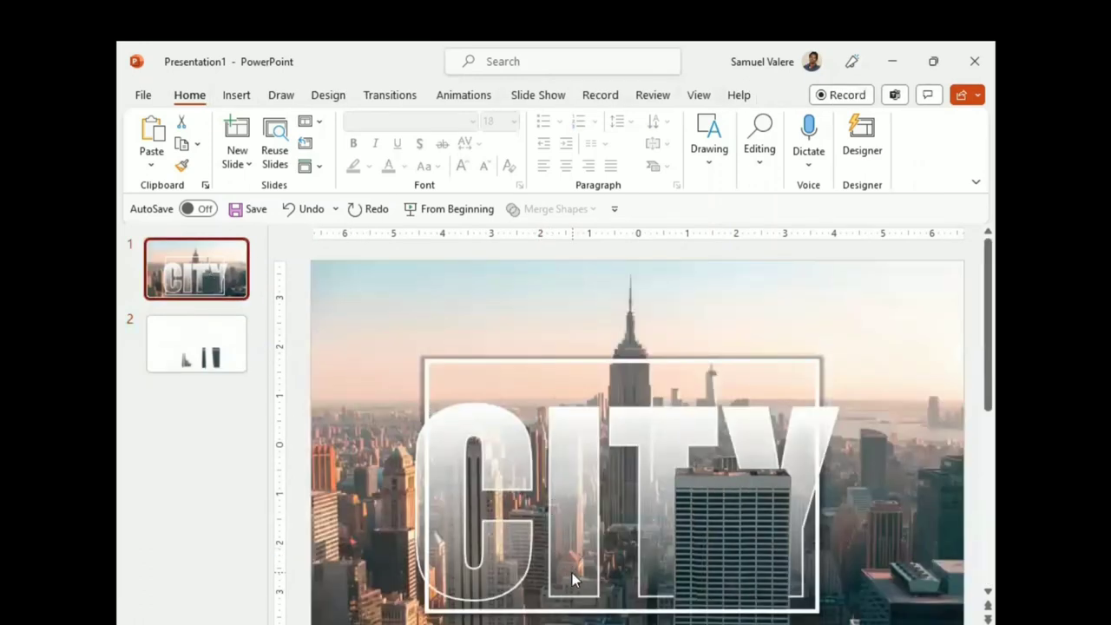
Paste the C-to-I building cutout onto the CITY slide and duplicate that slide as the new slide 2
key("ctrl+v")
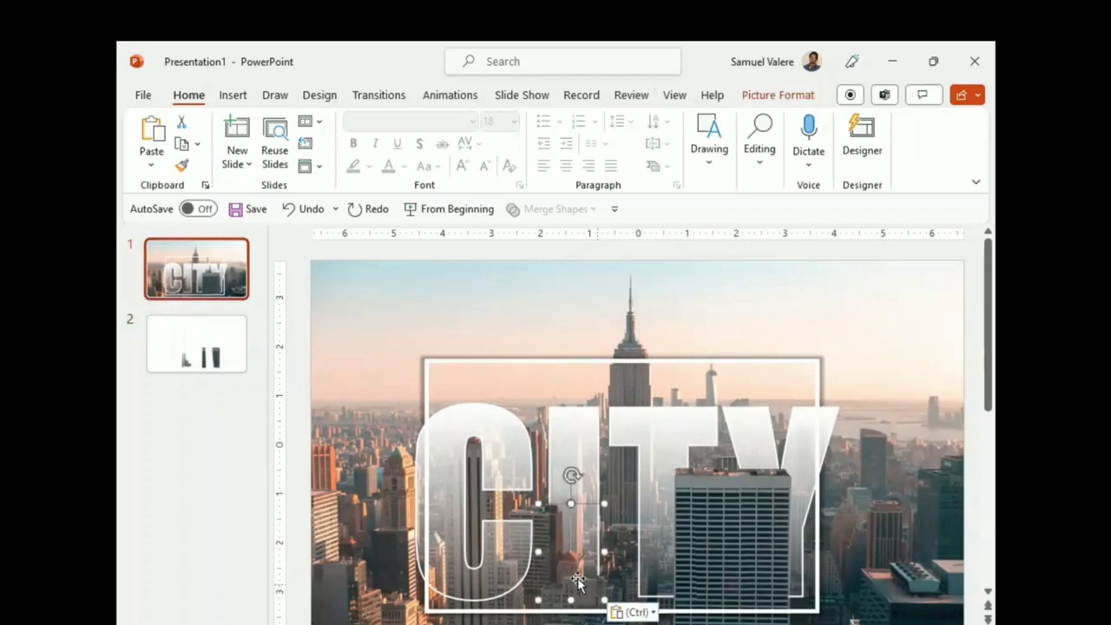
left_click(209, 331)
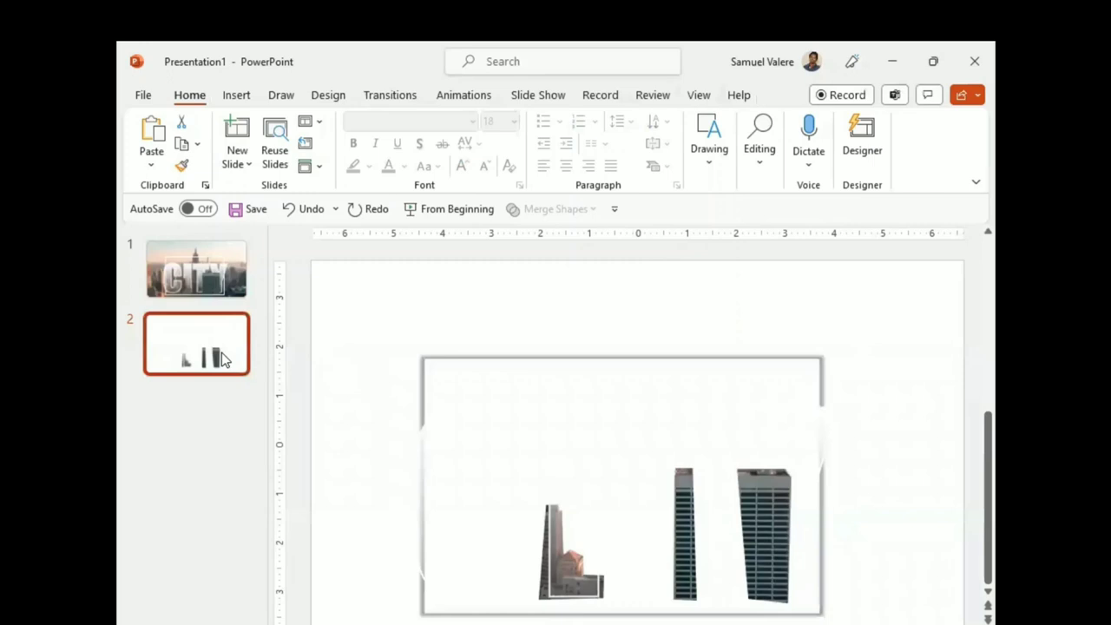
right_click(221, 352)
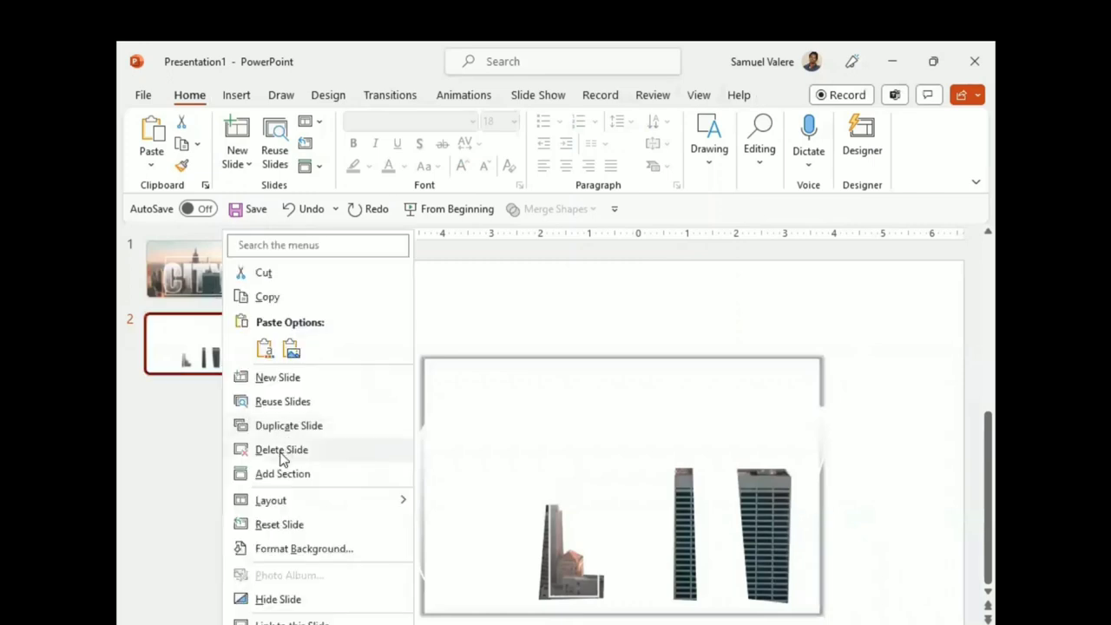
right_click(203, 272)
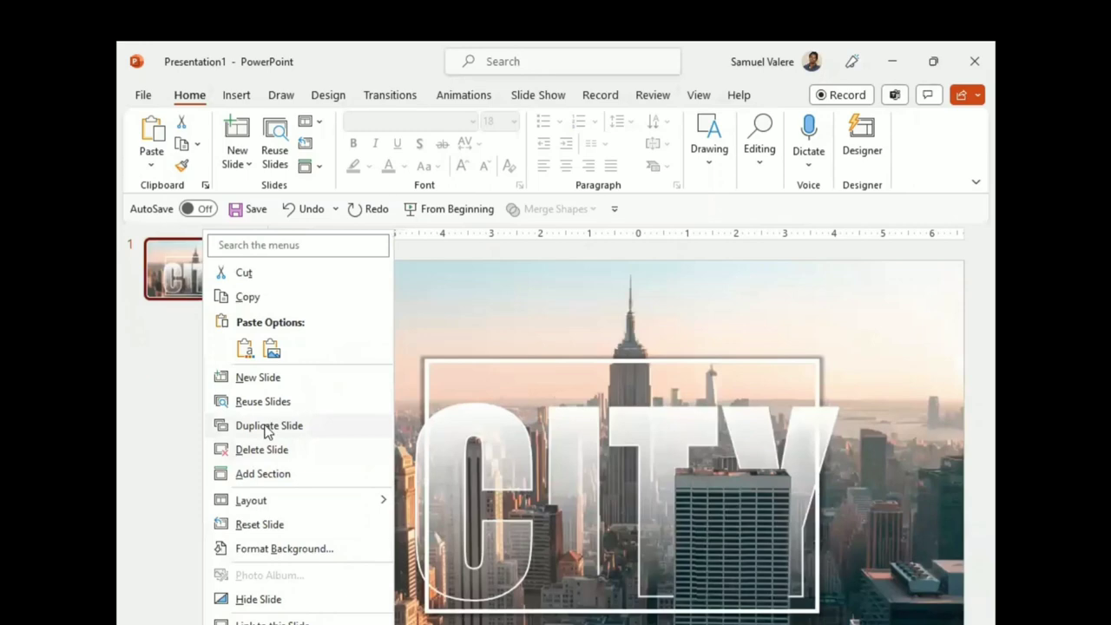
left_click(267, 426)
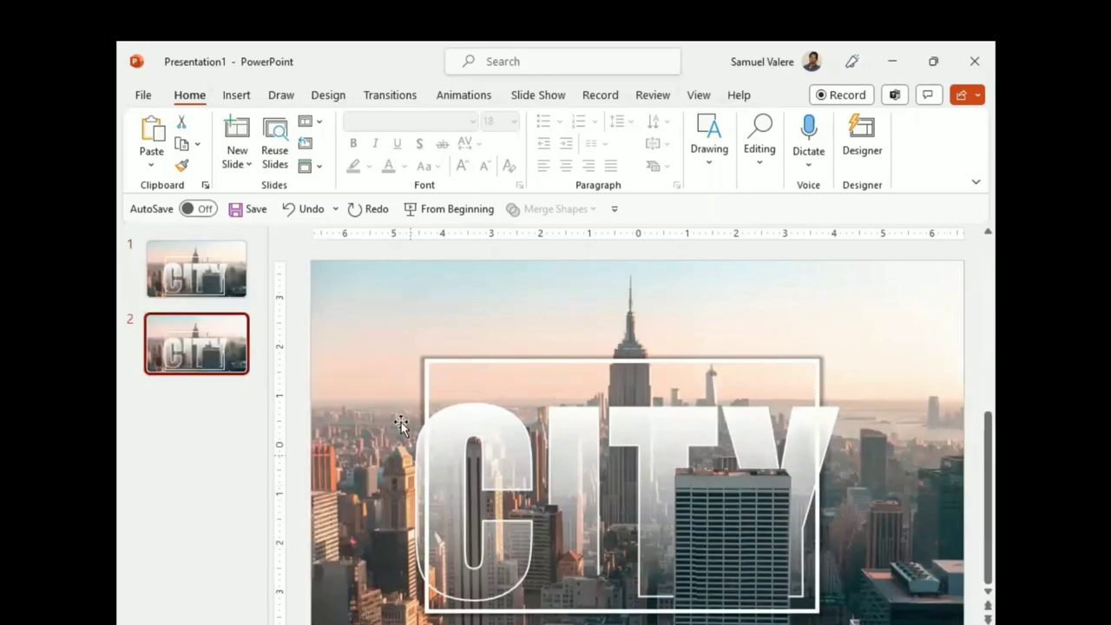
left_click(238, 97)
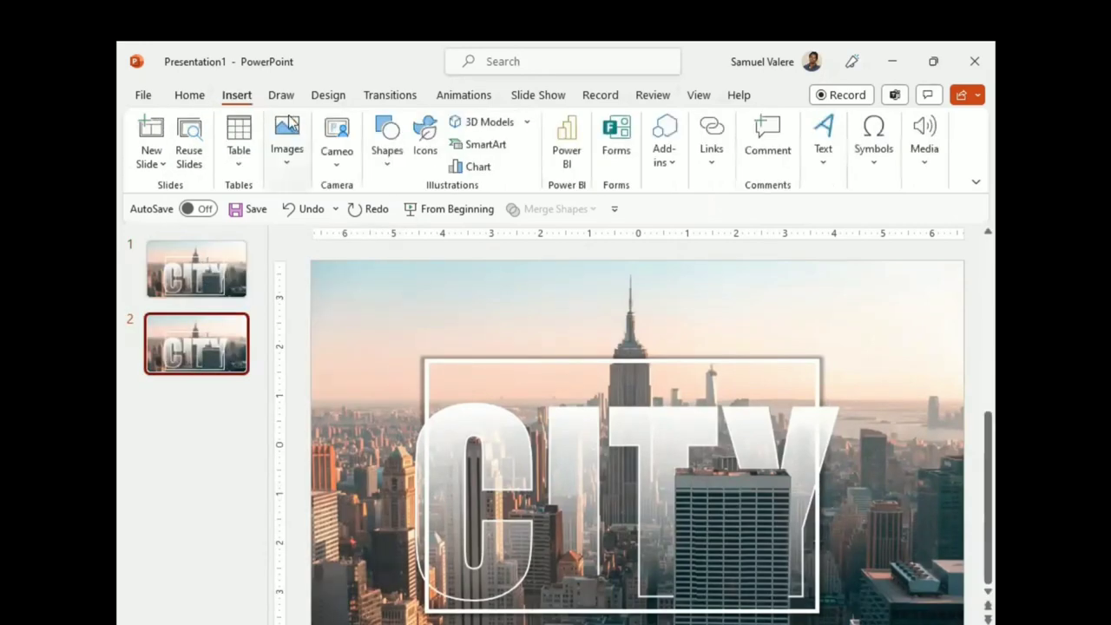
Draw a Freeform outline around the tall building inside the letter C, closing it at the start point
left_click(388, 162)
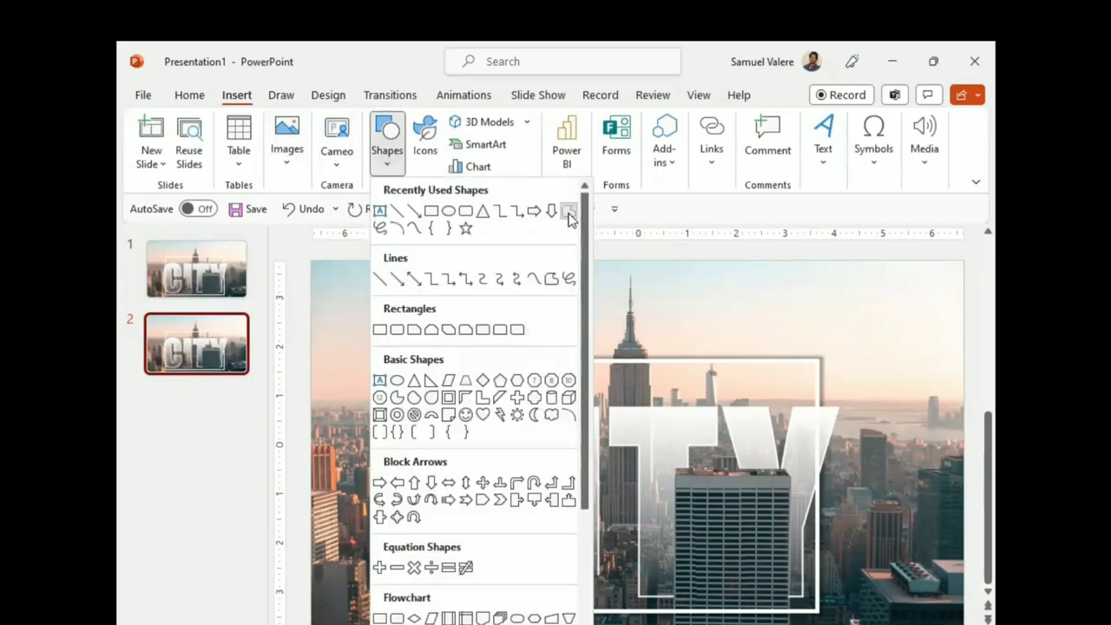
left_click(568, 212)
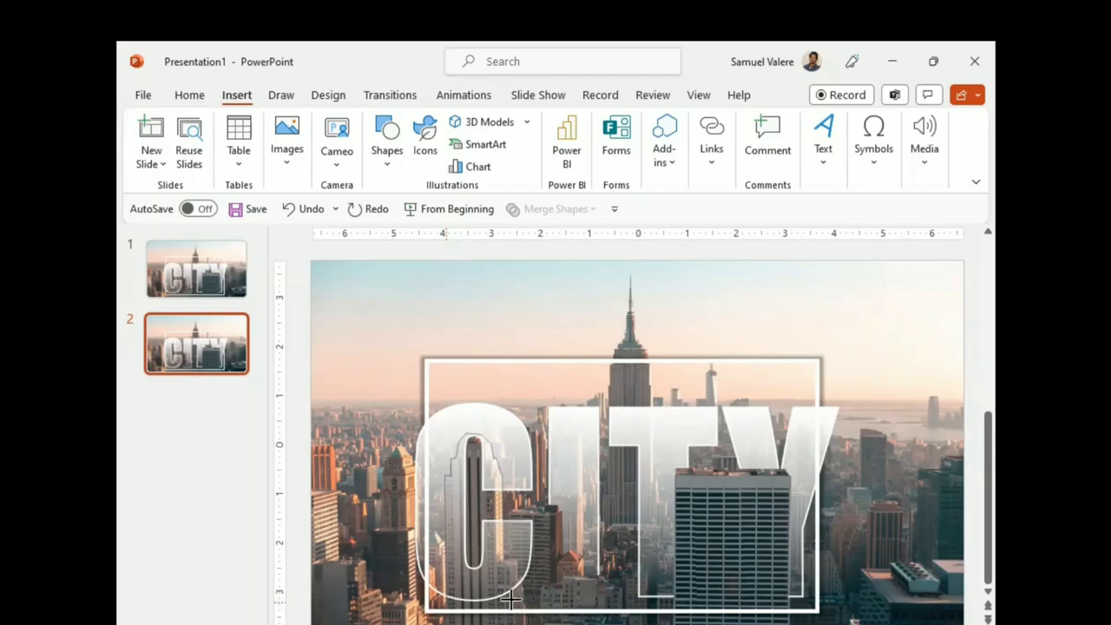
left_click(444, 600)
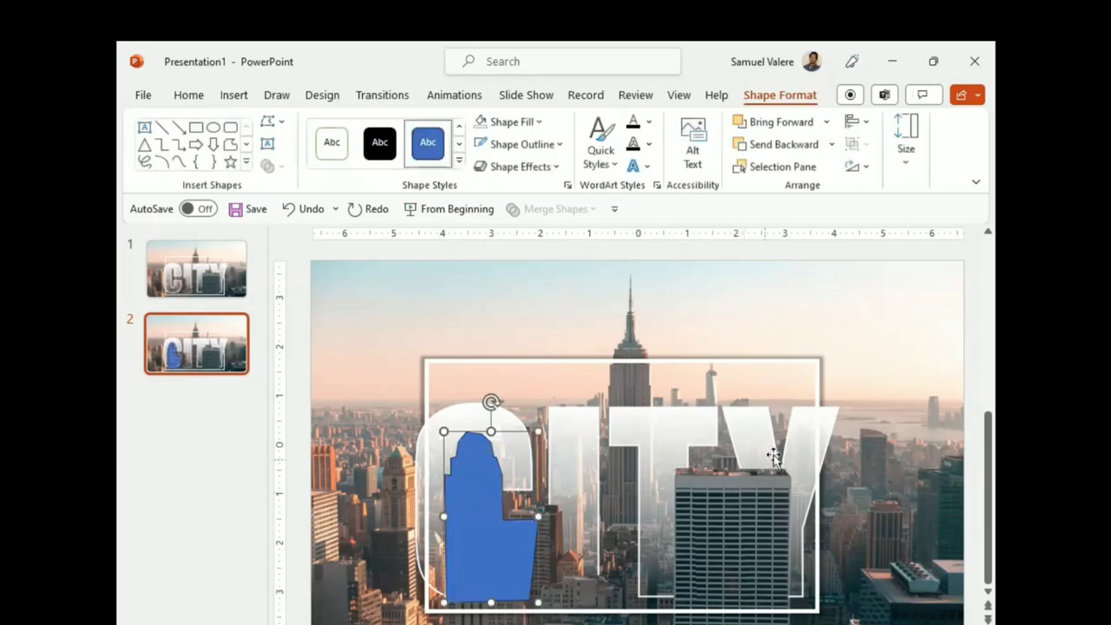
Intersect the city photo with the blue outline to cut out the tall building, and copy the cutout
left_click(866, 379)
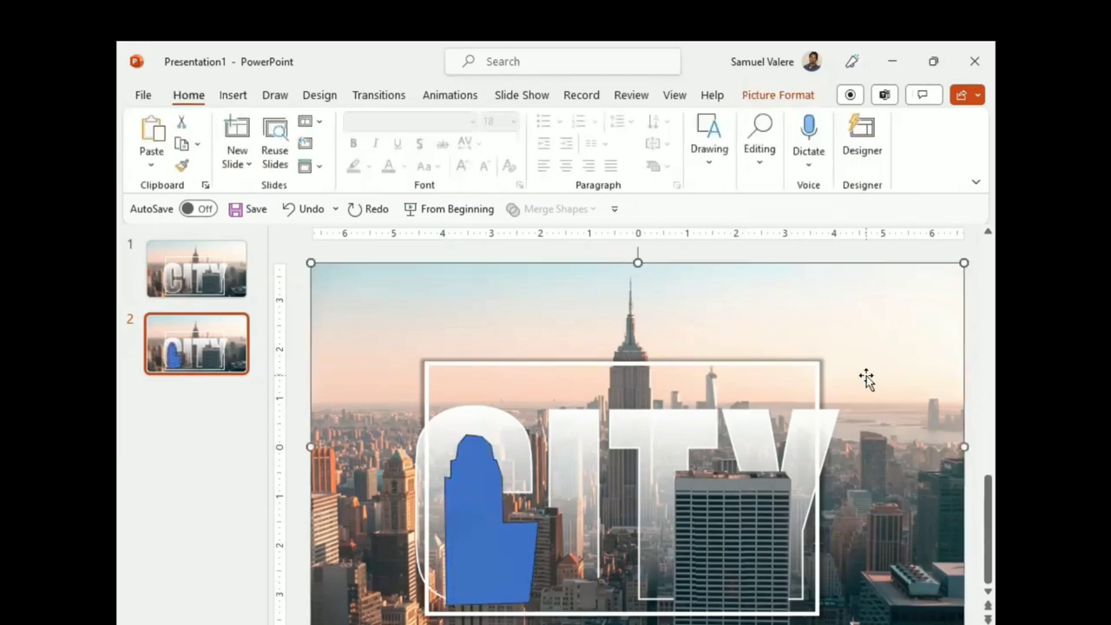
left_click(457, 510)
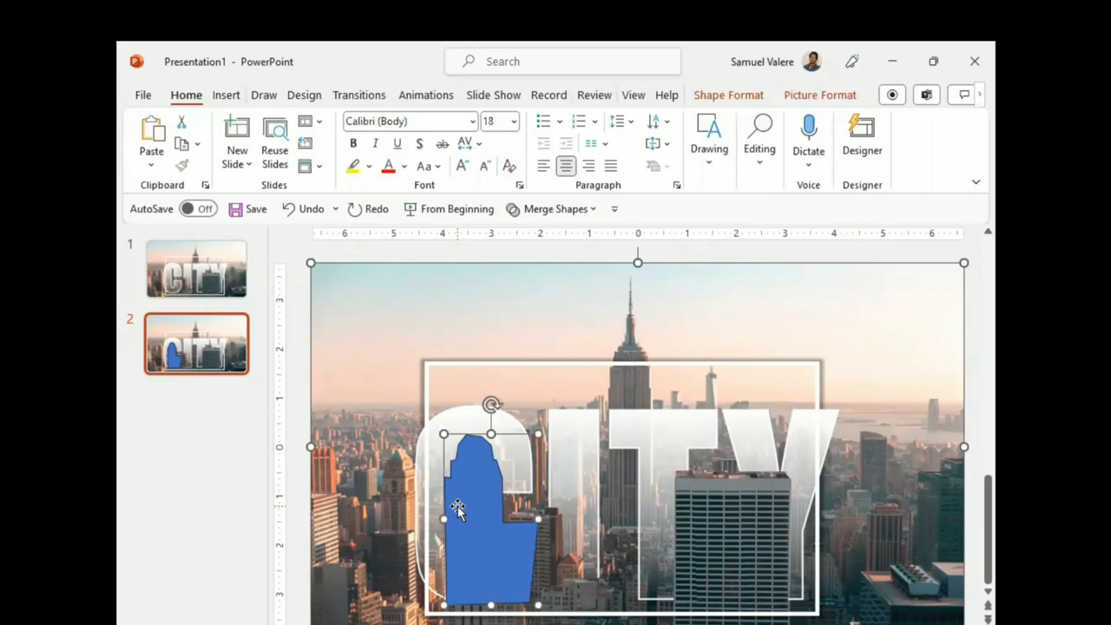
left_click(559, 210)
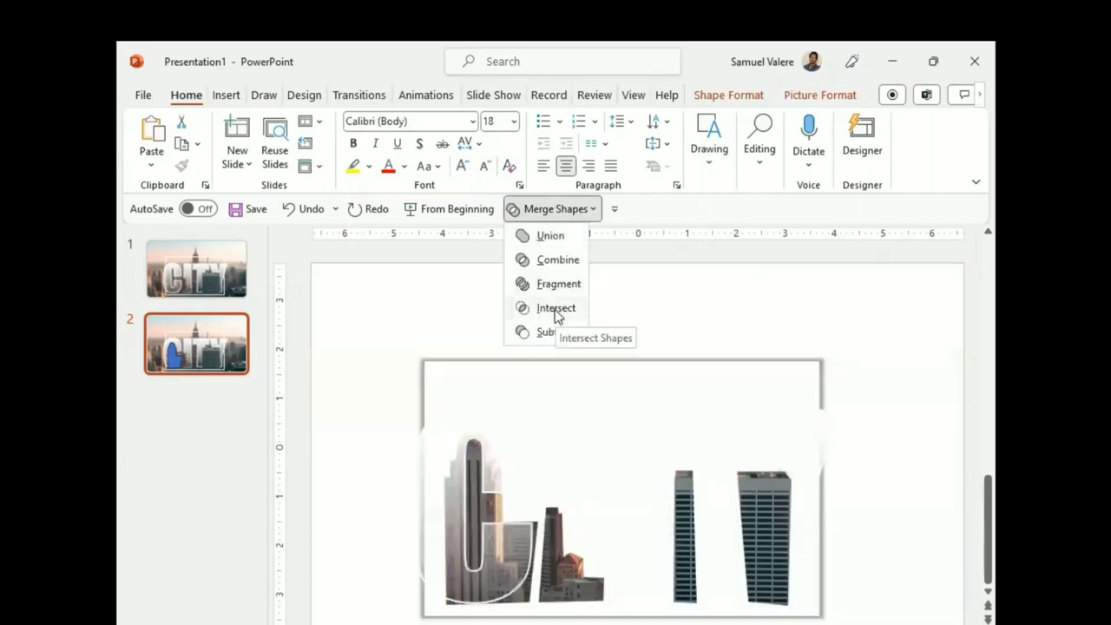
left_click(557, 313)
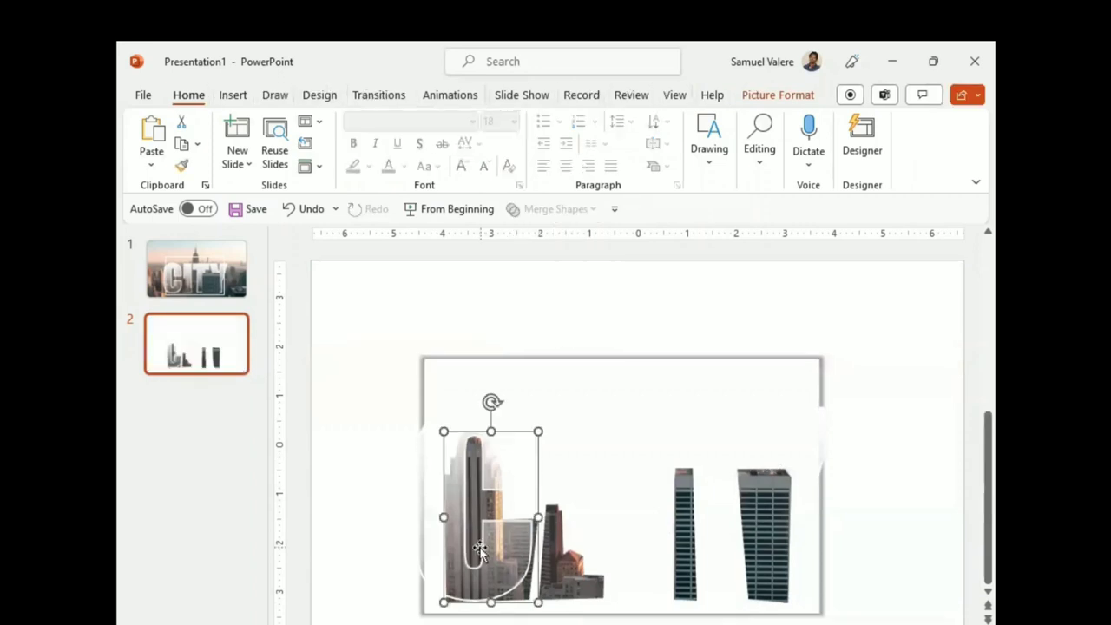
key("ctrl+z")
left_click(196, 254)
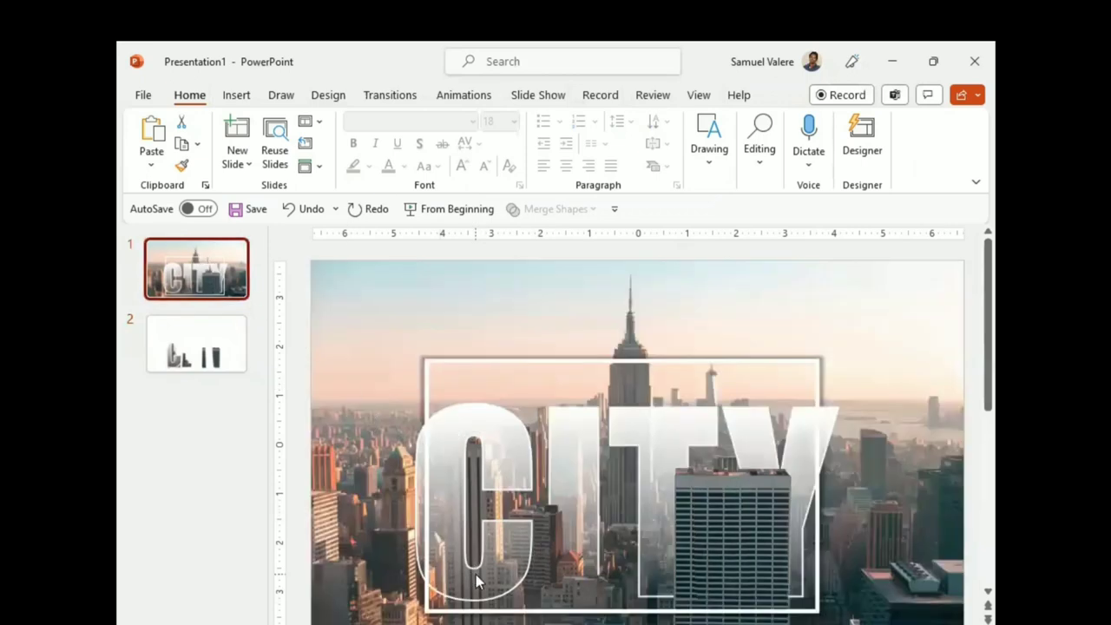
Paste the tall building cutout over the C on slide 1 and delete working slide 2
key("ctrl+v")
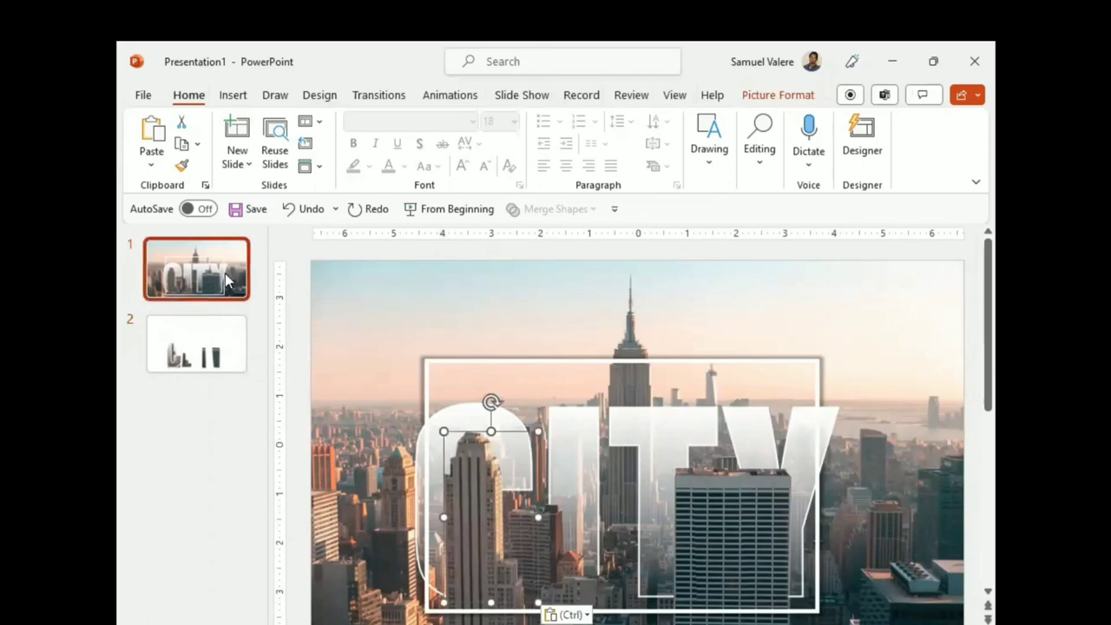
left_click(207, 341)
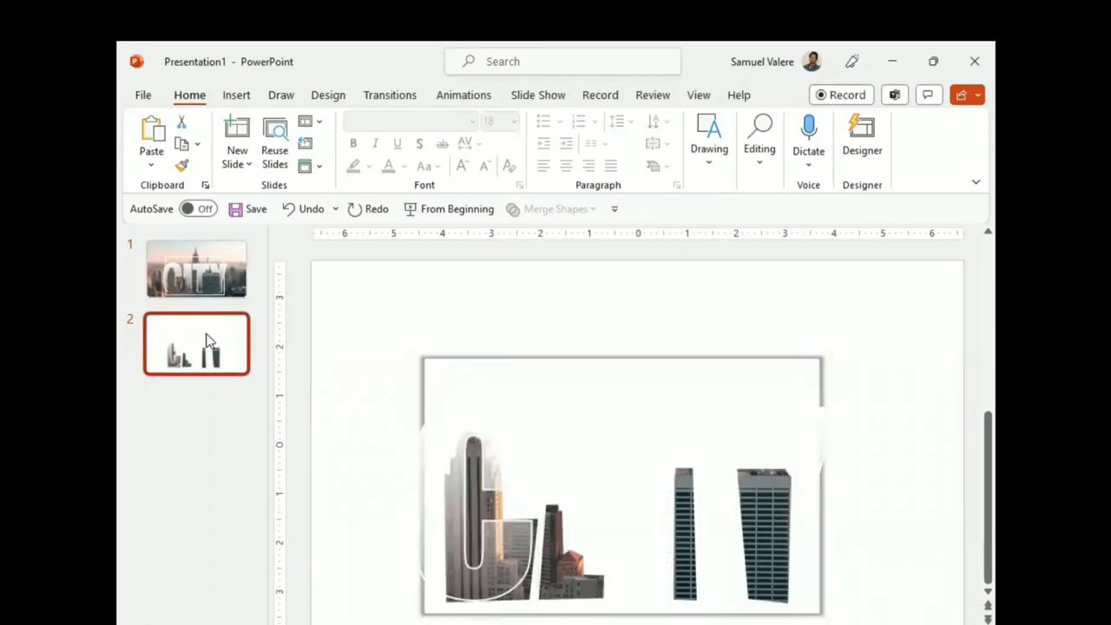
right_click(207, 339)
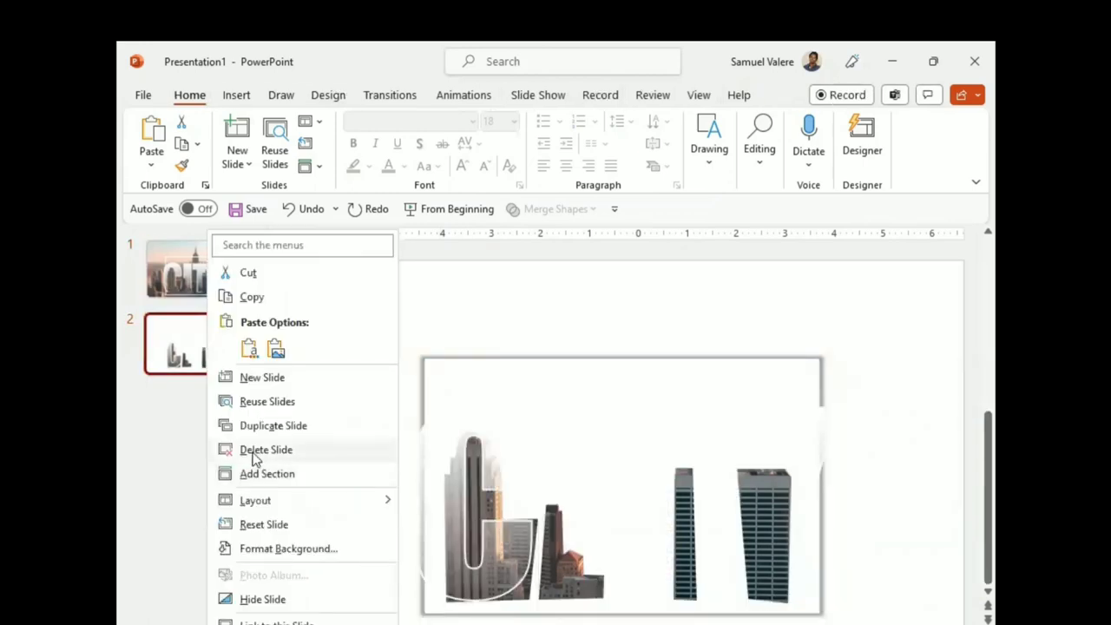
left_click(254, 451)
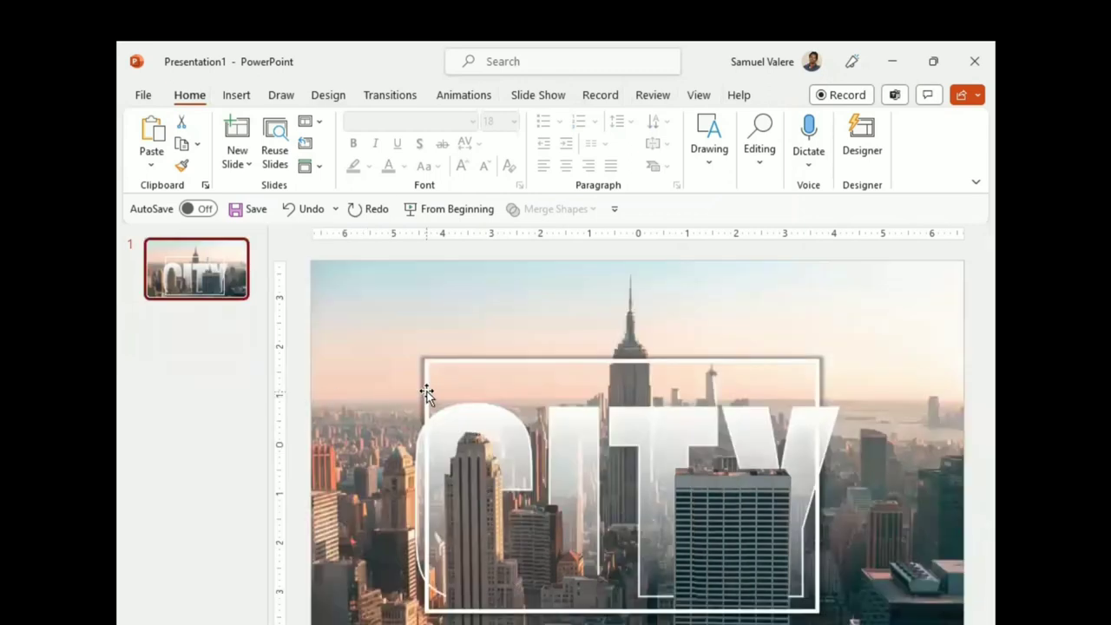
Draw a text box above the CITY letters and type WELCOME
left_click(236, 95)
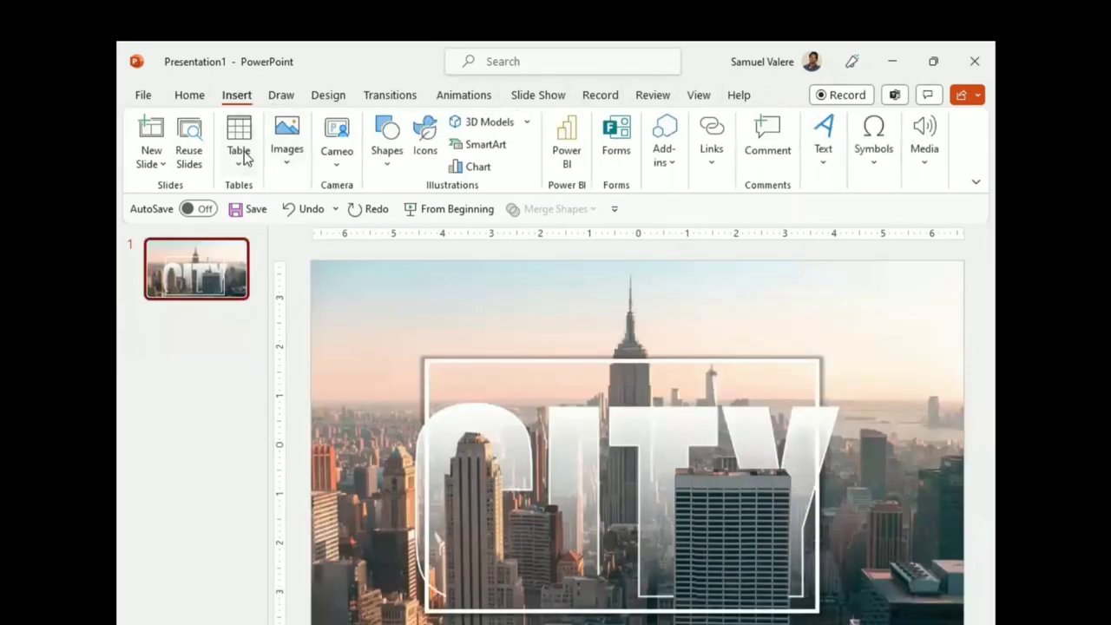
left_click(387, 165)
left_click(380, 217)
left_click_drag(456, 375, 591, 394)
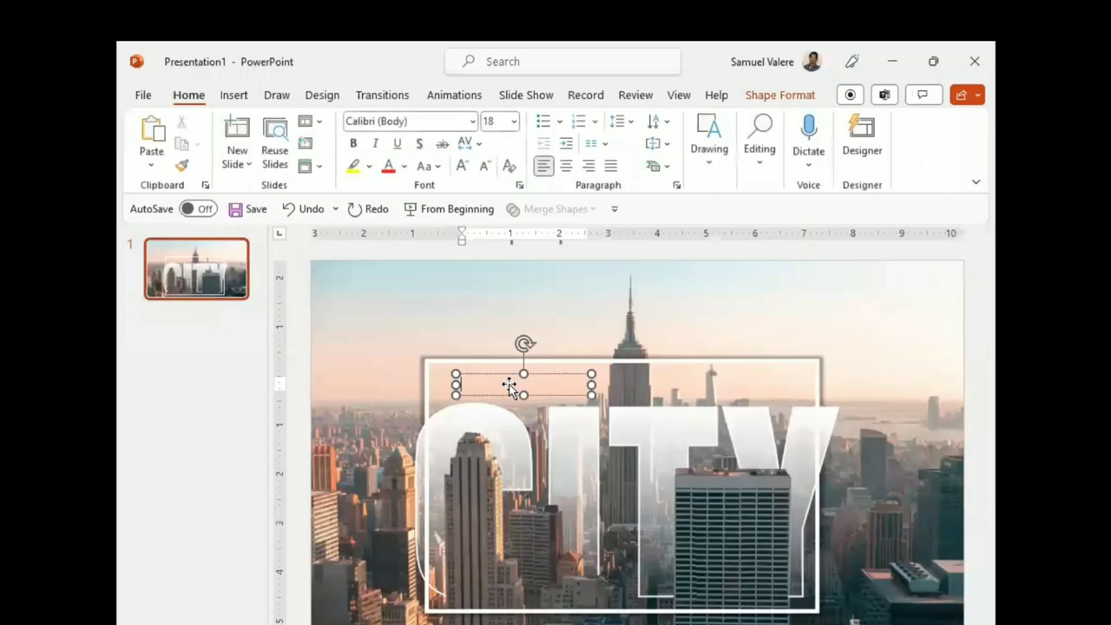
type("wE")
key("BackSpace")
key("BackSpace")
type("WELCOME")
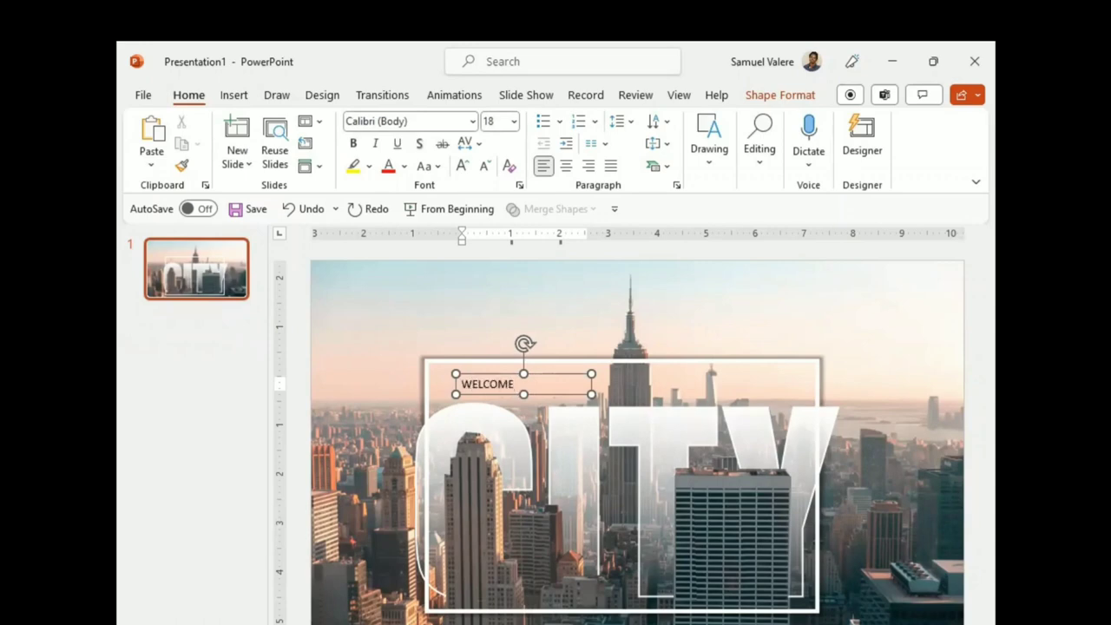
Centre WELCOME in its box and set its font to Impact
double_click(499, 384)
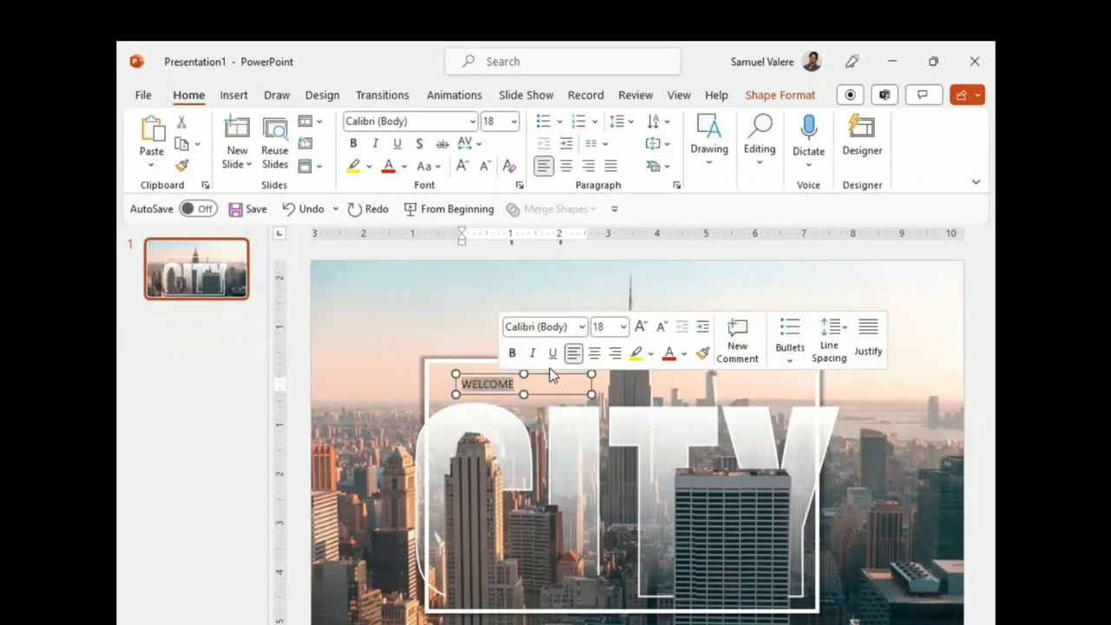
left_click(593, 353)
left_click(417, 120)
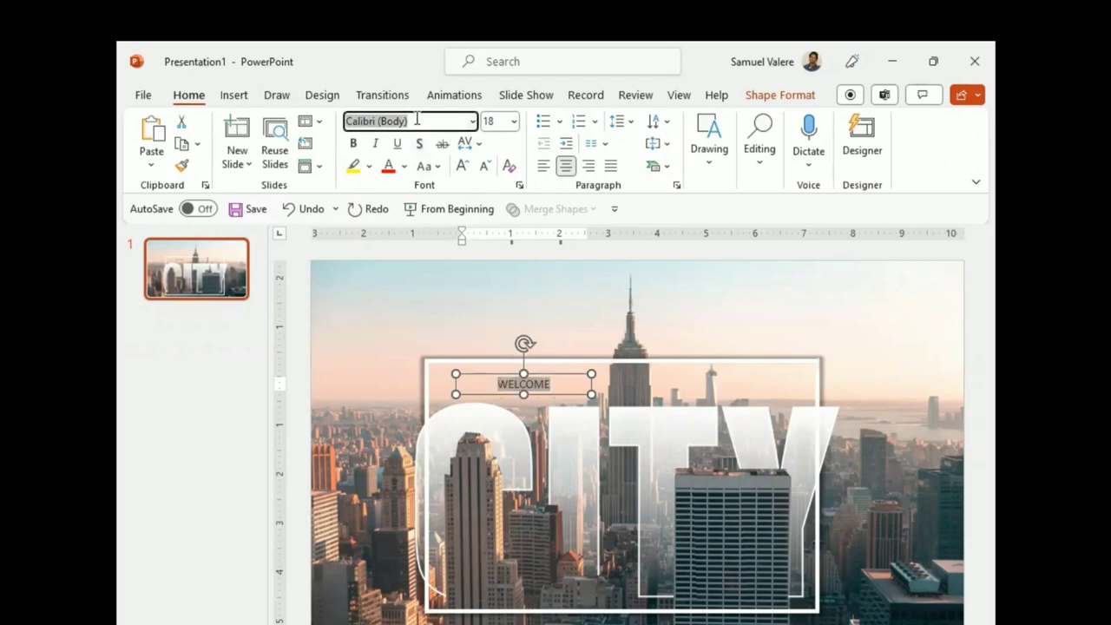
type("Impact")
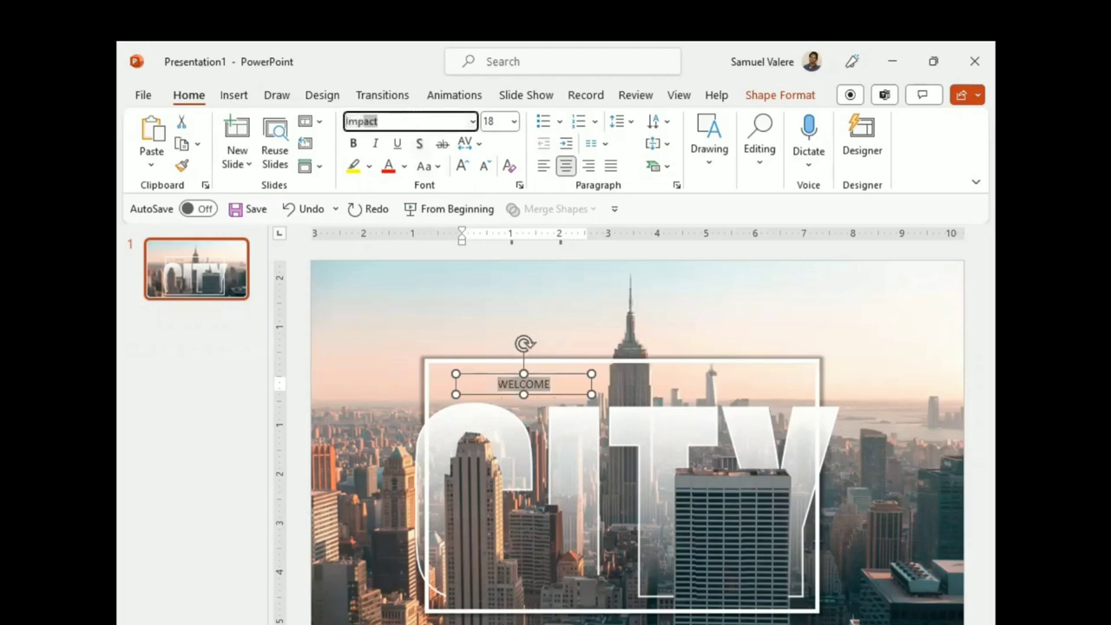
key("Return")
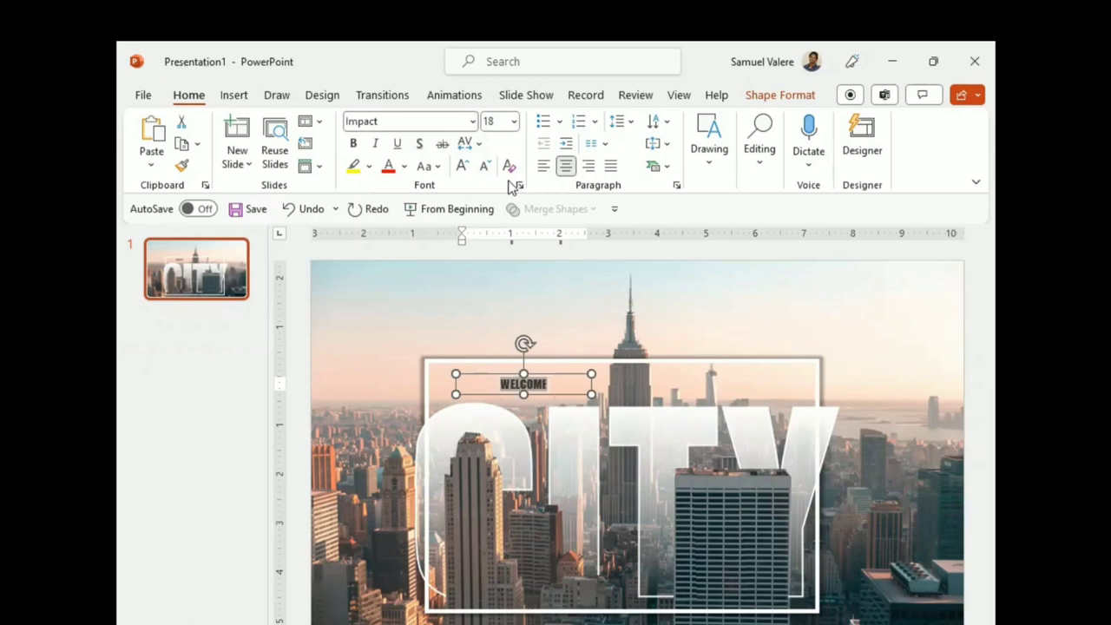
Bring up the Shadow choices under Text Effects for the WELCOME caption
left_click(761, 96)
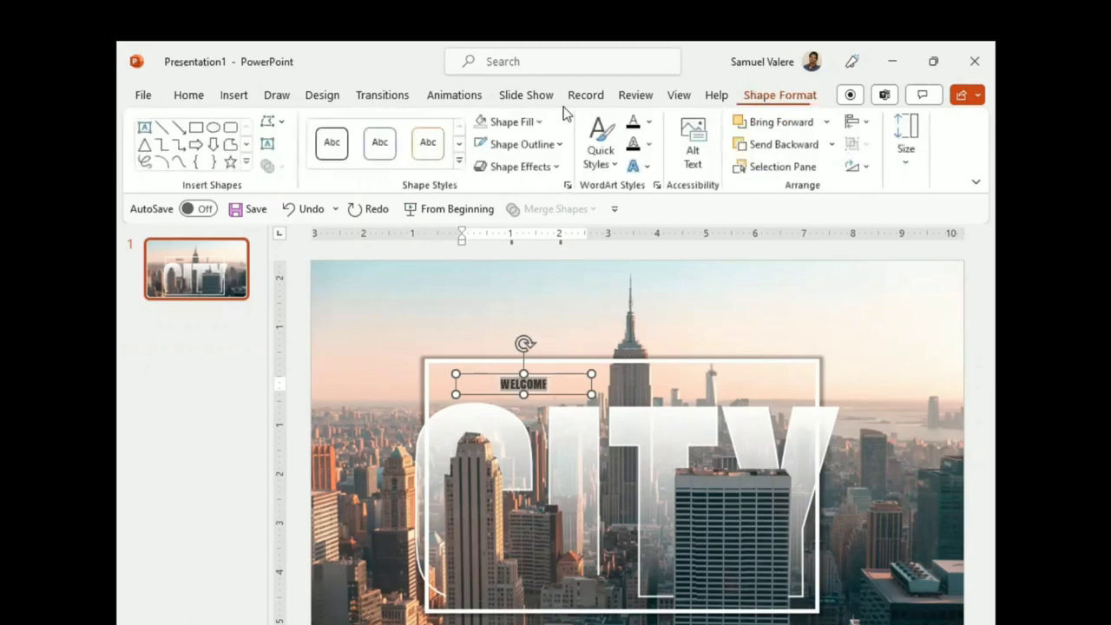
left_click(649, 167)
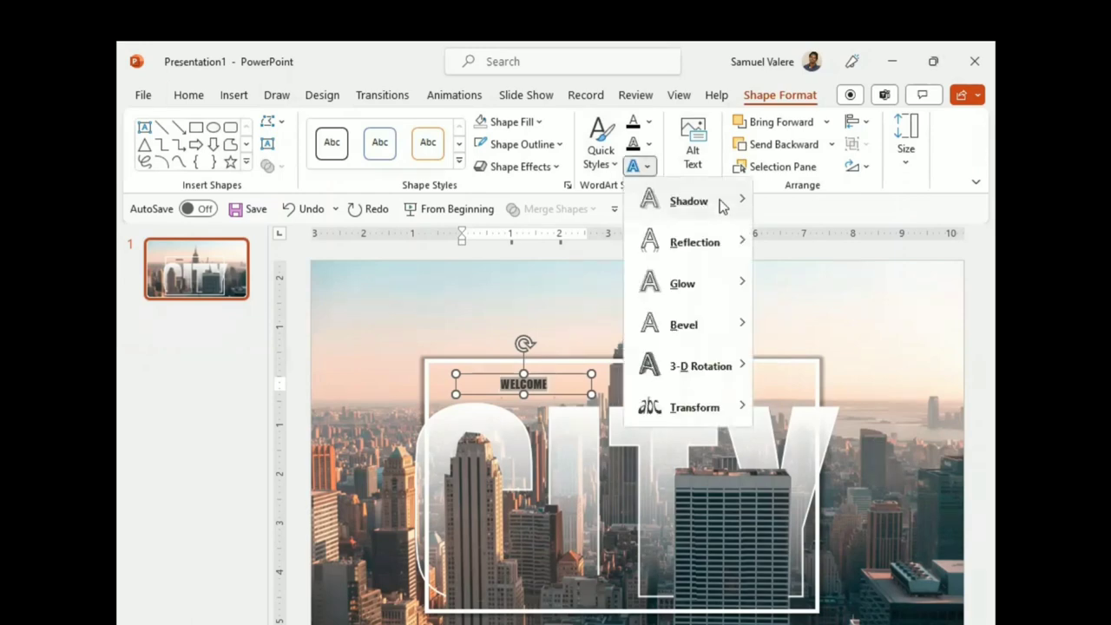
left_click(725, 204)
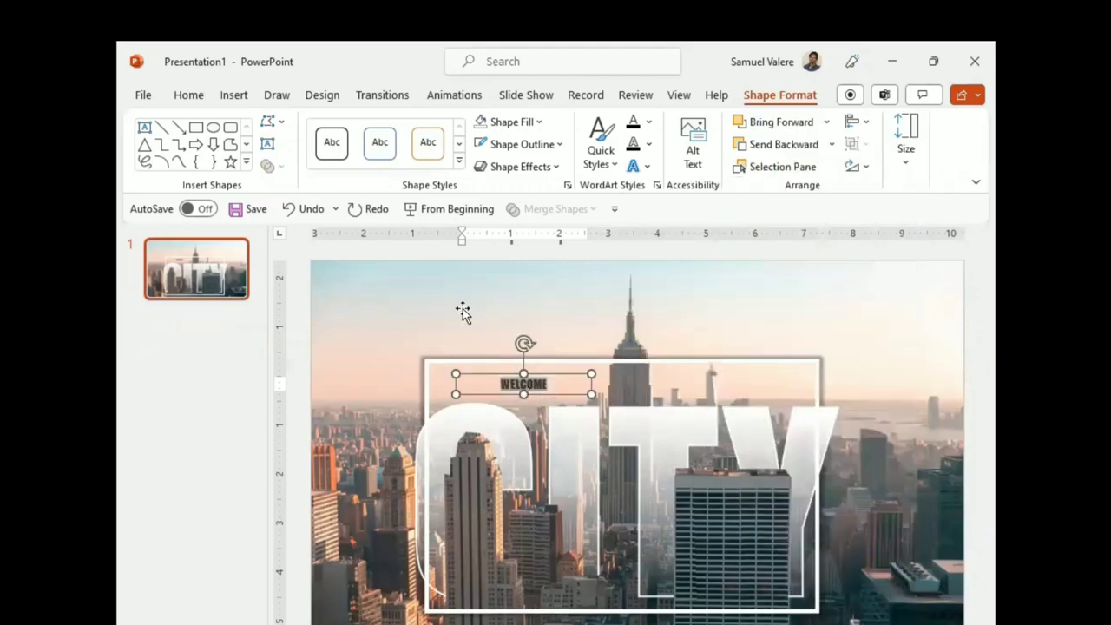
Make the WELCOME text white and enlarge it to 32 pt
left_click(188, 95)
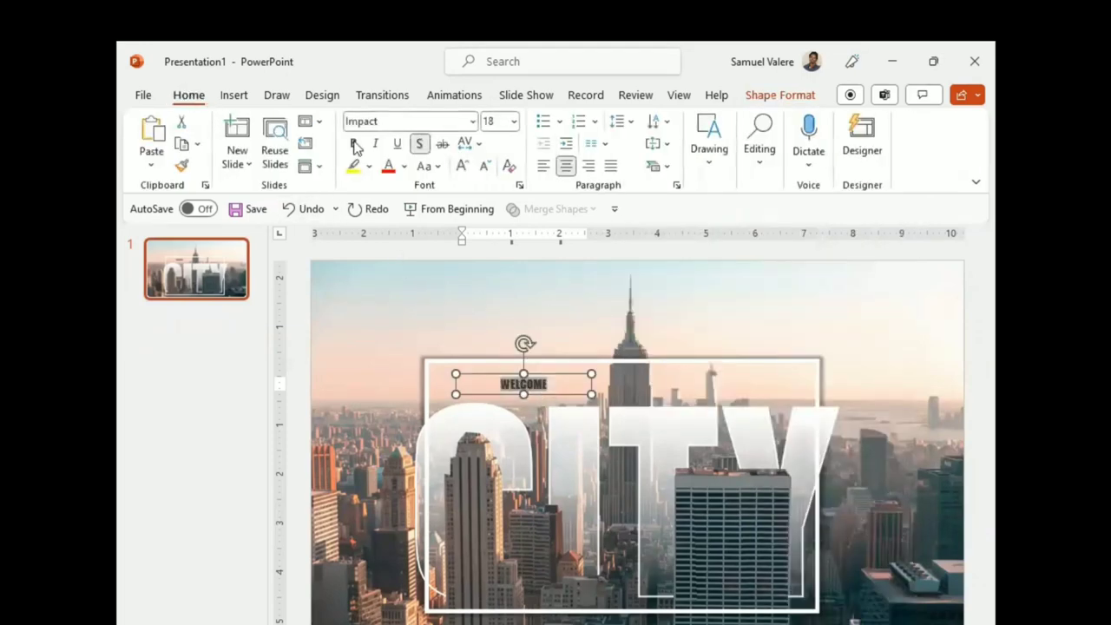
left_click(457, 165)
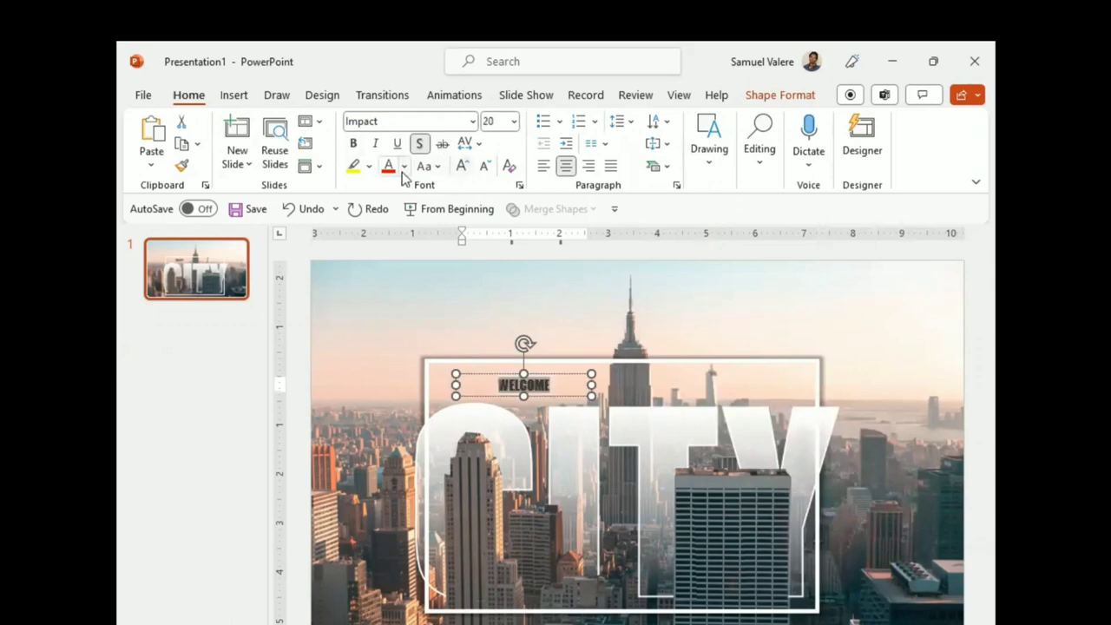
left_click(403, 167)
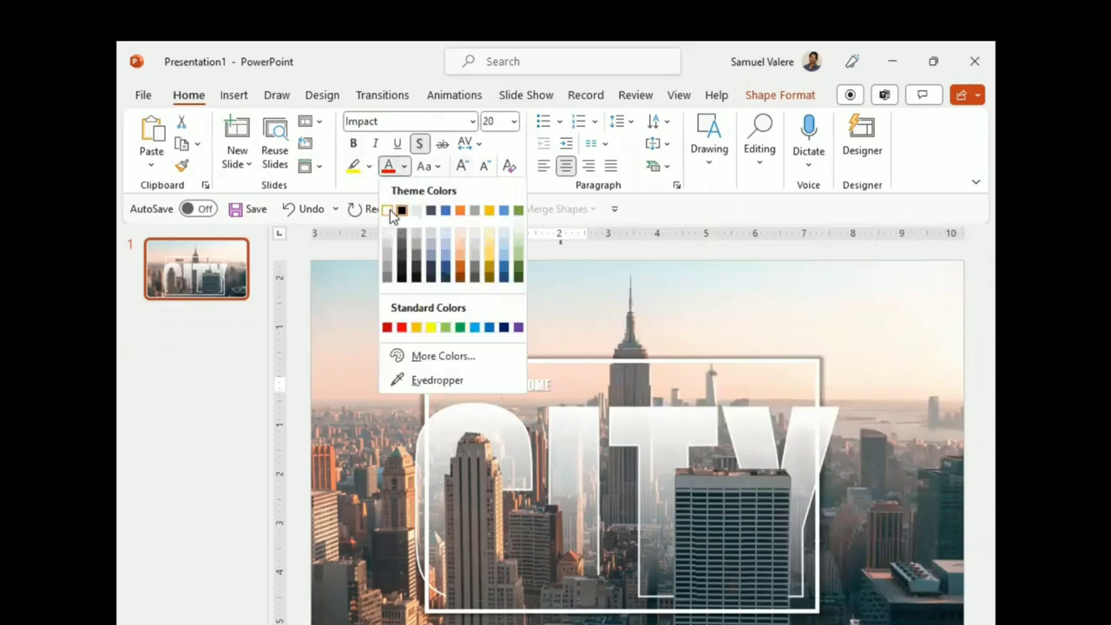
left_click(431, 231)
left_click(462, 165)
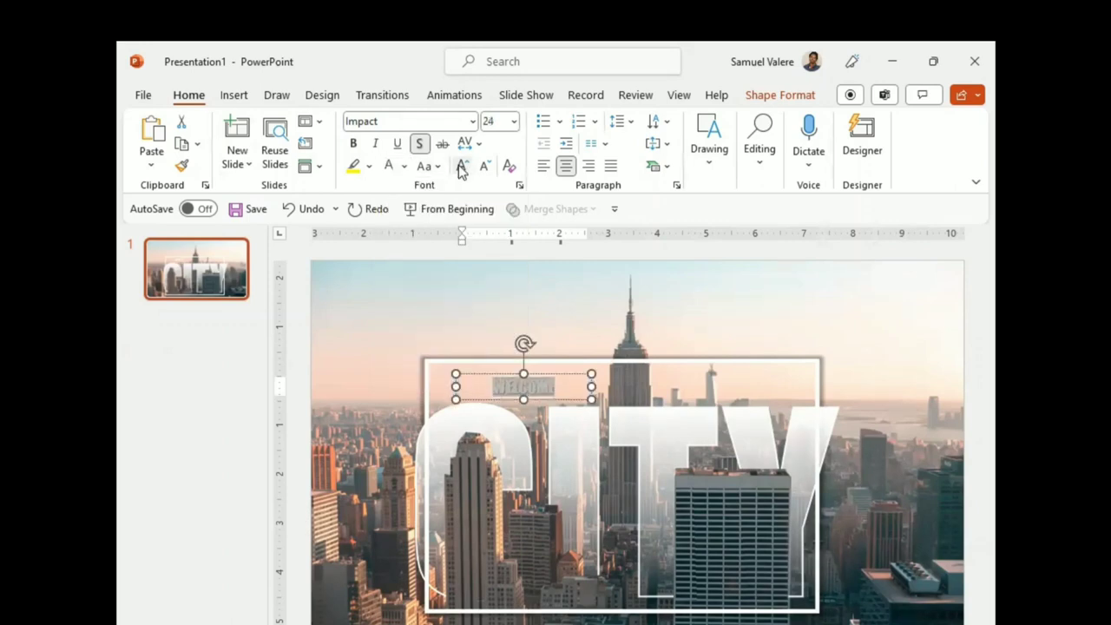
left_click(462, 166)
left_click(461, 166)
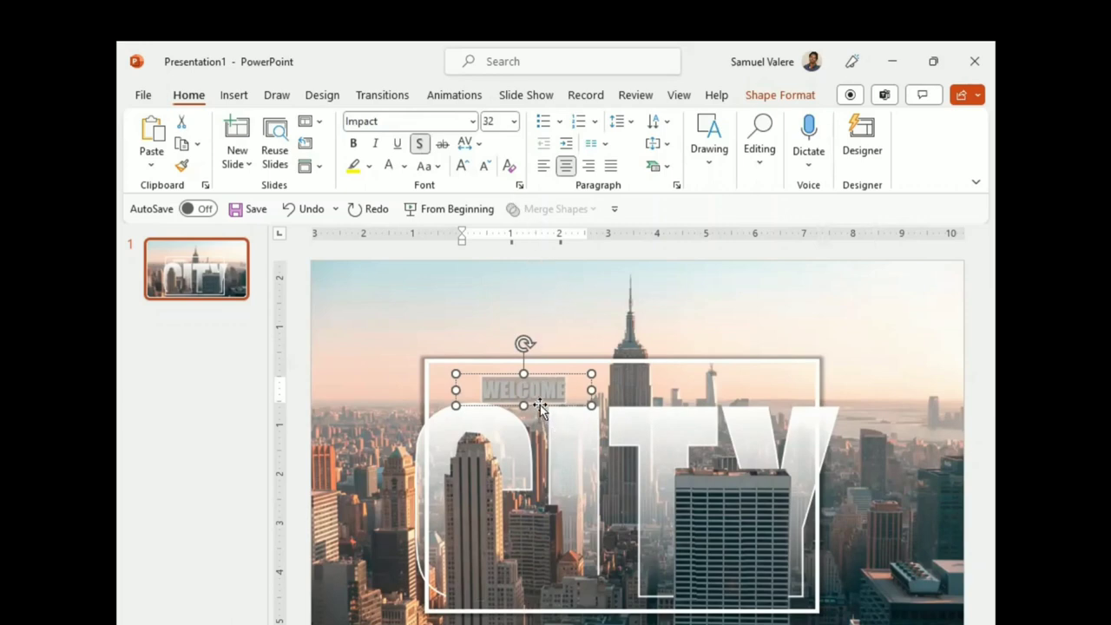
key("Escape")
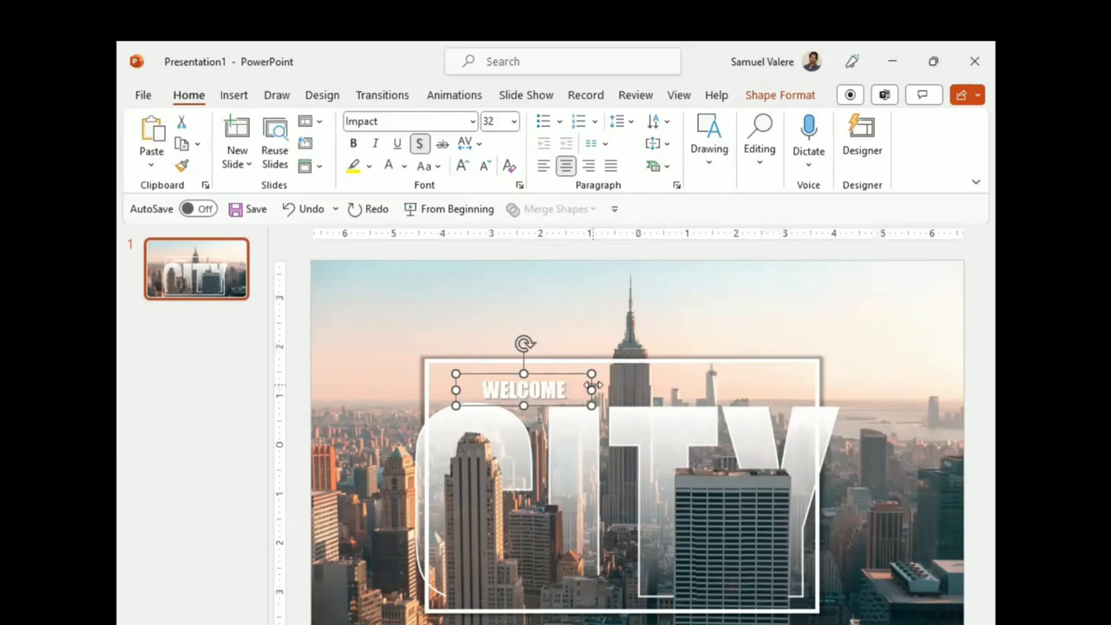
Add 'TO' after WELCOME so the caption reads WELCOME TO
left_click(564, 391)
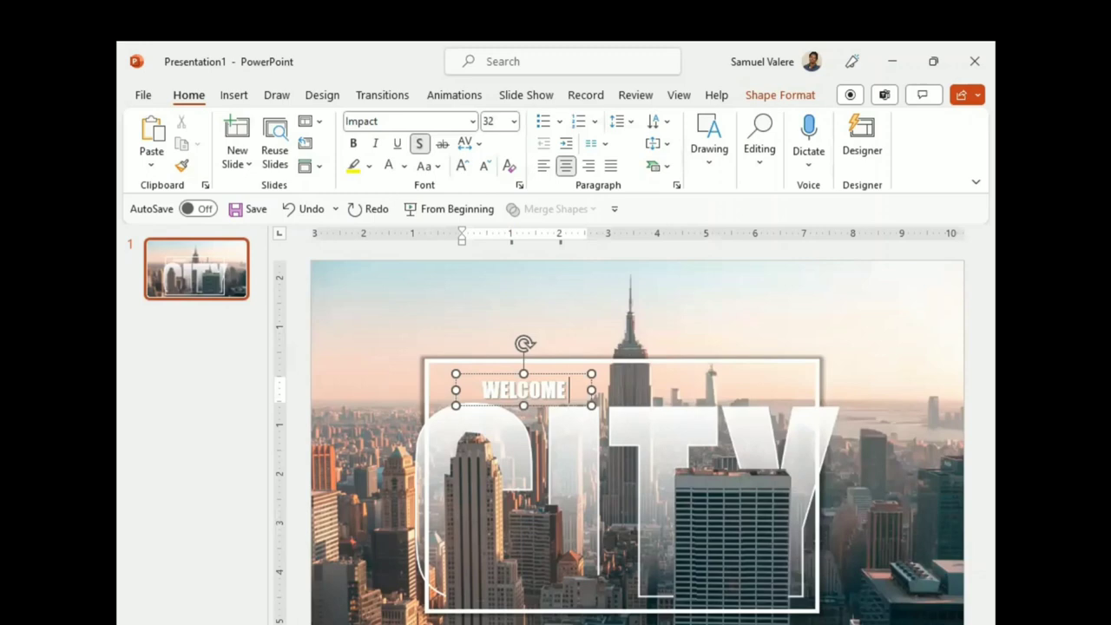
type("TO")
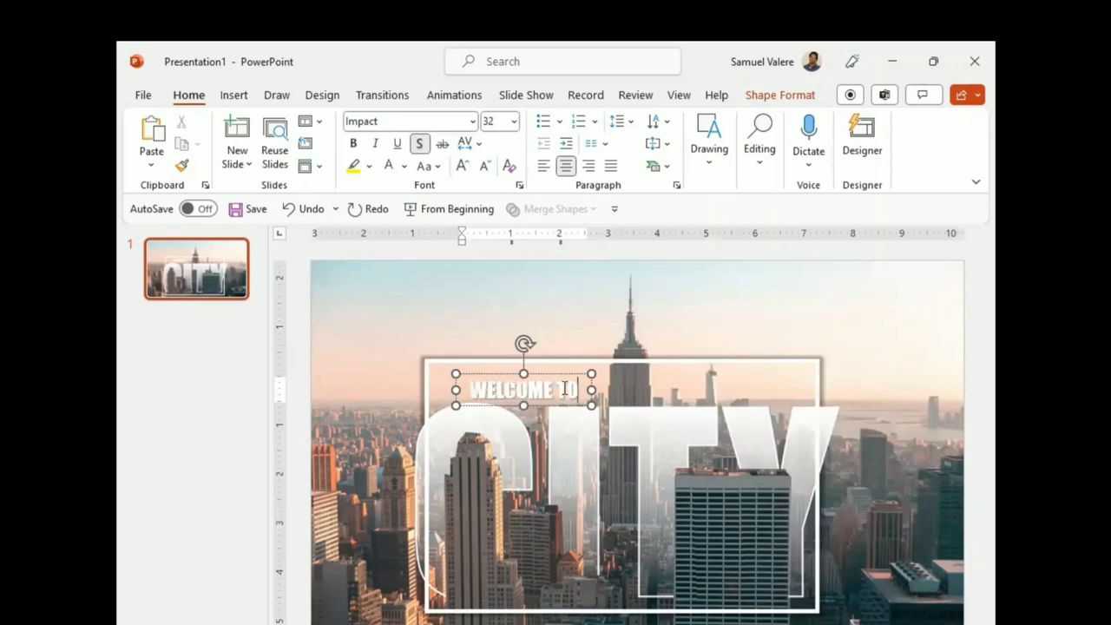
left_click(556, 412)
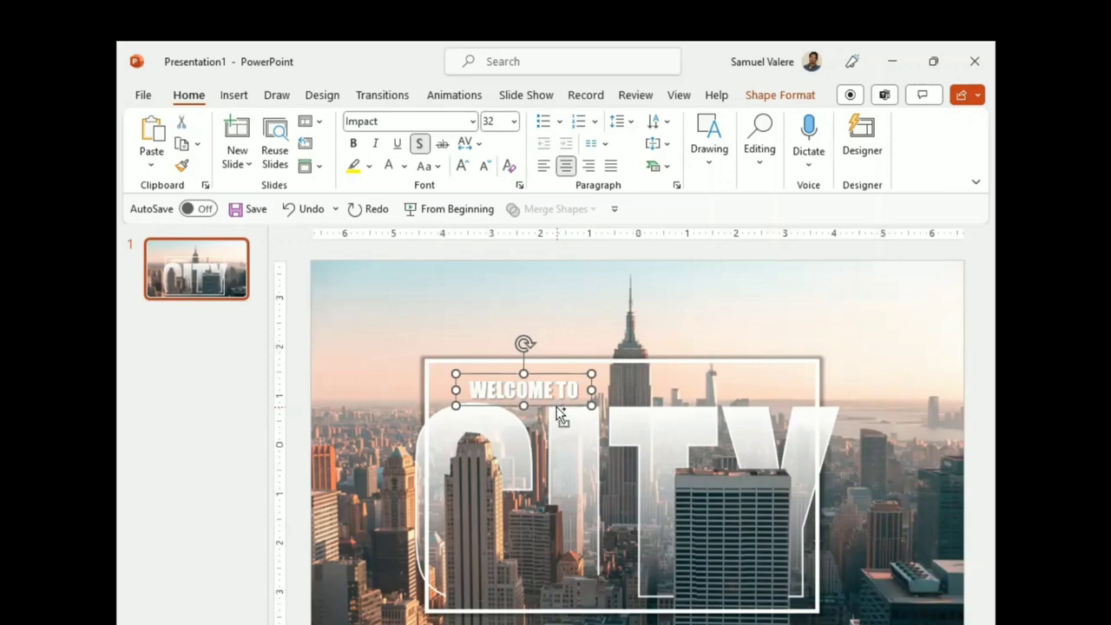
Copy the WELCOME TO caption to the right, change its text to NEW YORK, and nudge it into place
left_click_drag(559, 415, 717, 390)
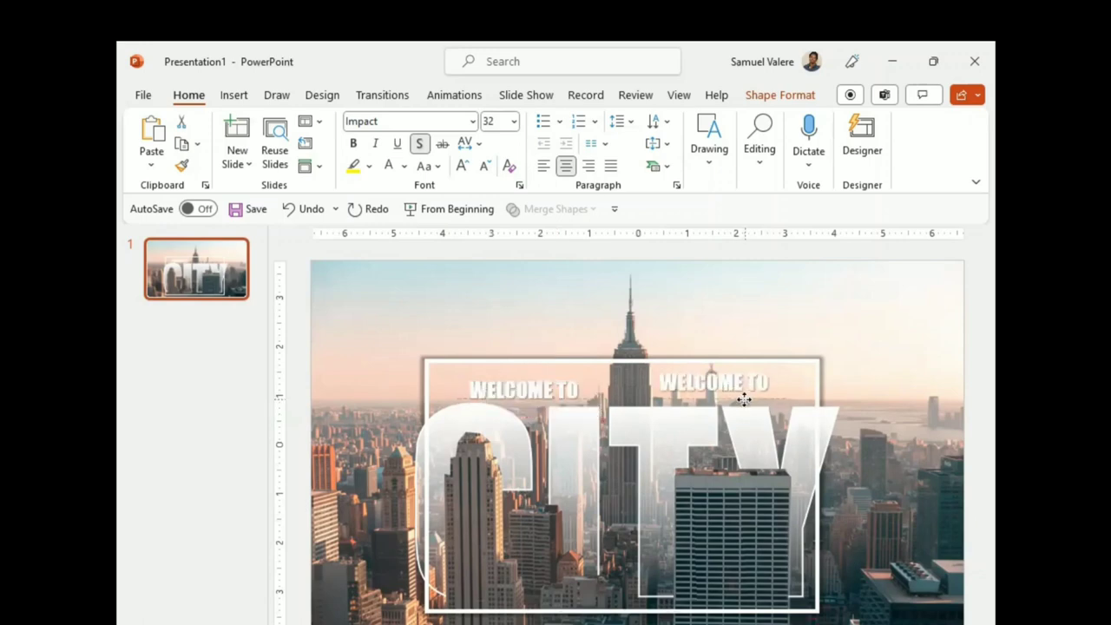
double_click(716, 381)
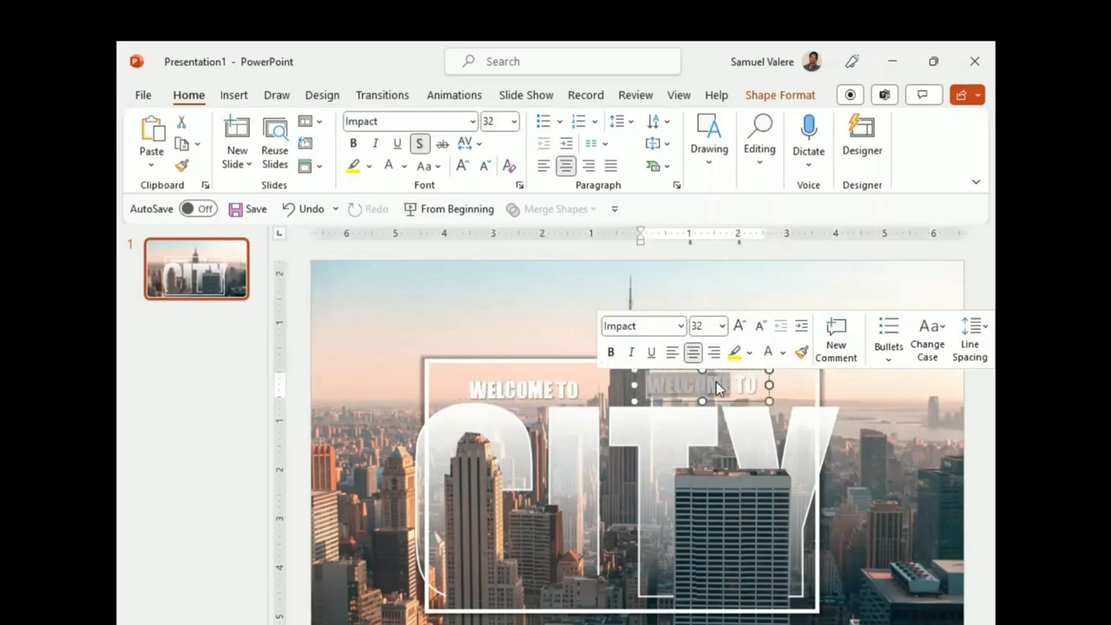
triple_click(725, 386)
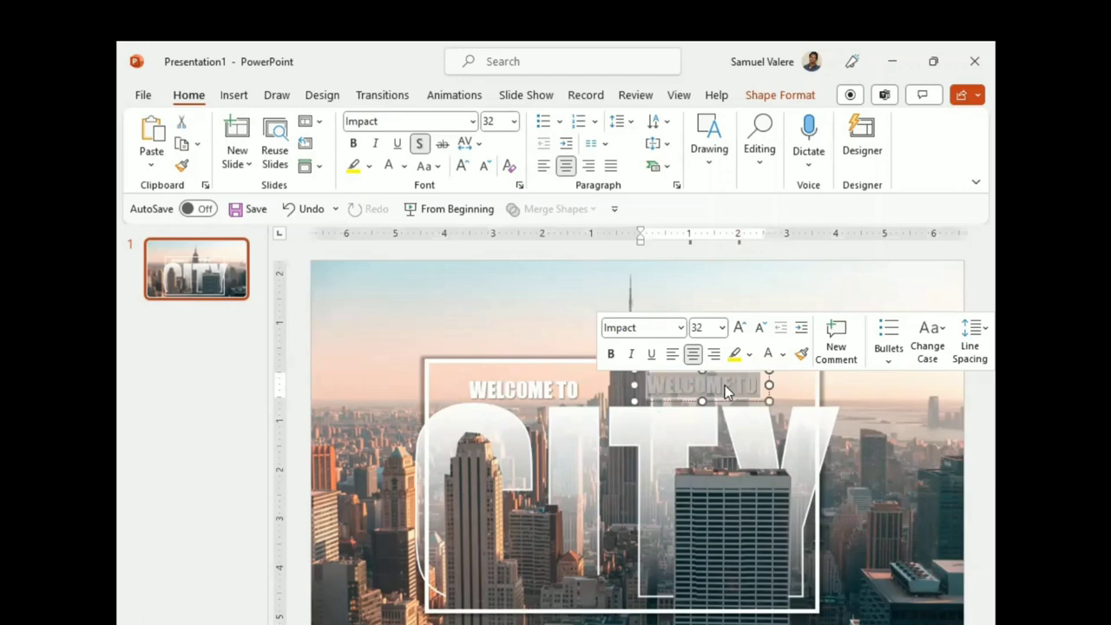
type("NEW")
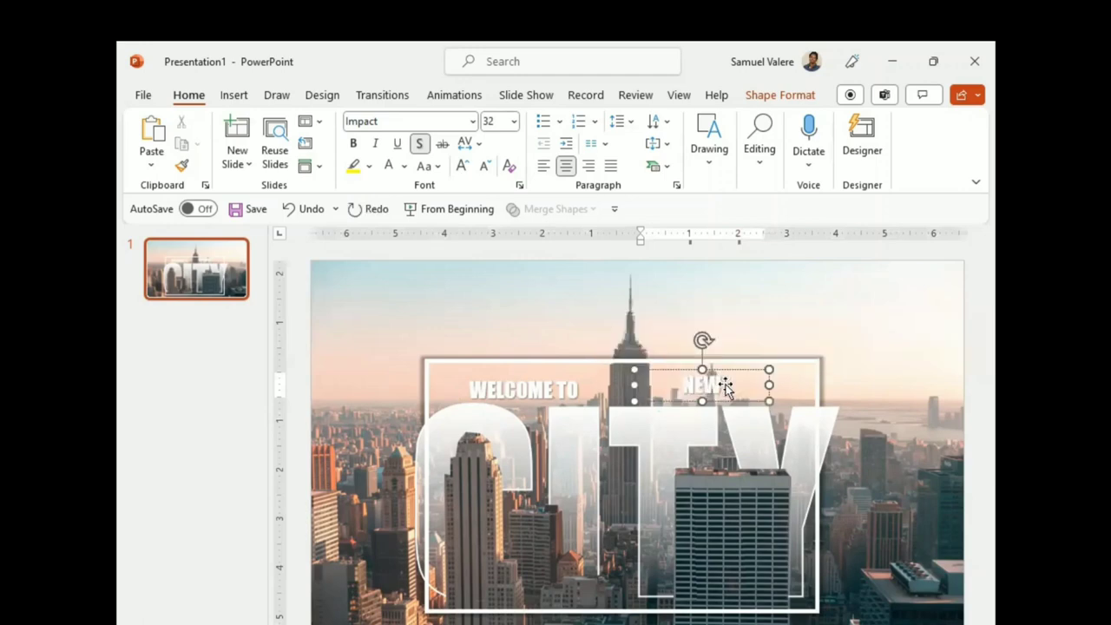
type(" YOR")
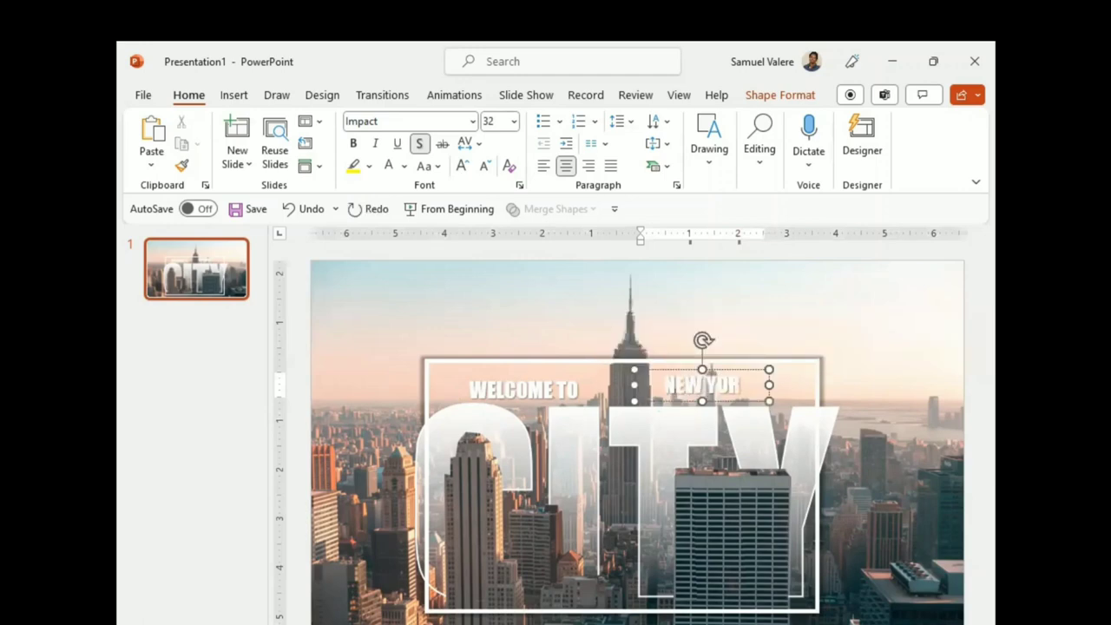
type("K")
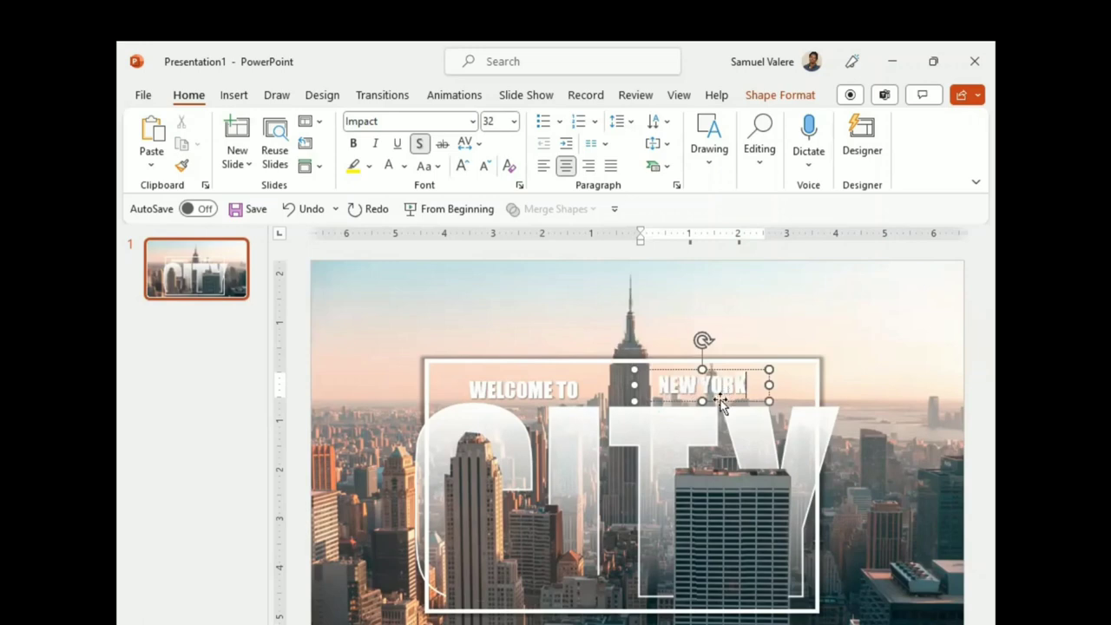
left_click_drag(719, 399, 745, 406)
Select the WELCOME TO caption box, then pick slide 1
left_click(545, 392)
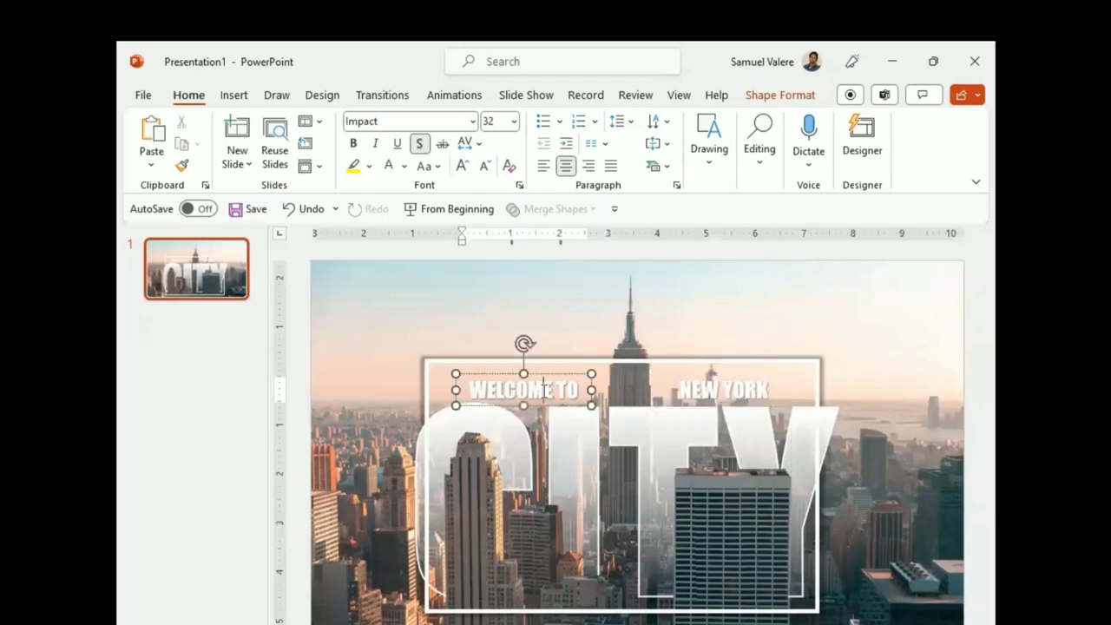
left_click(536, 412)
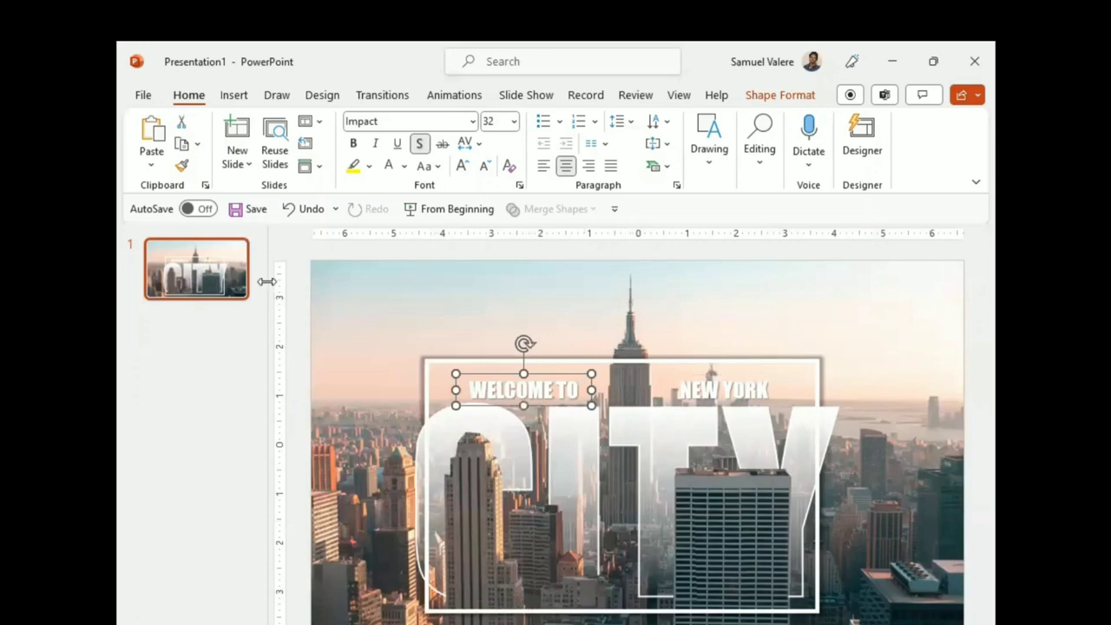
left_click(211, 271)
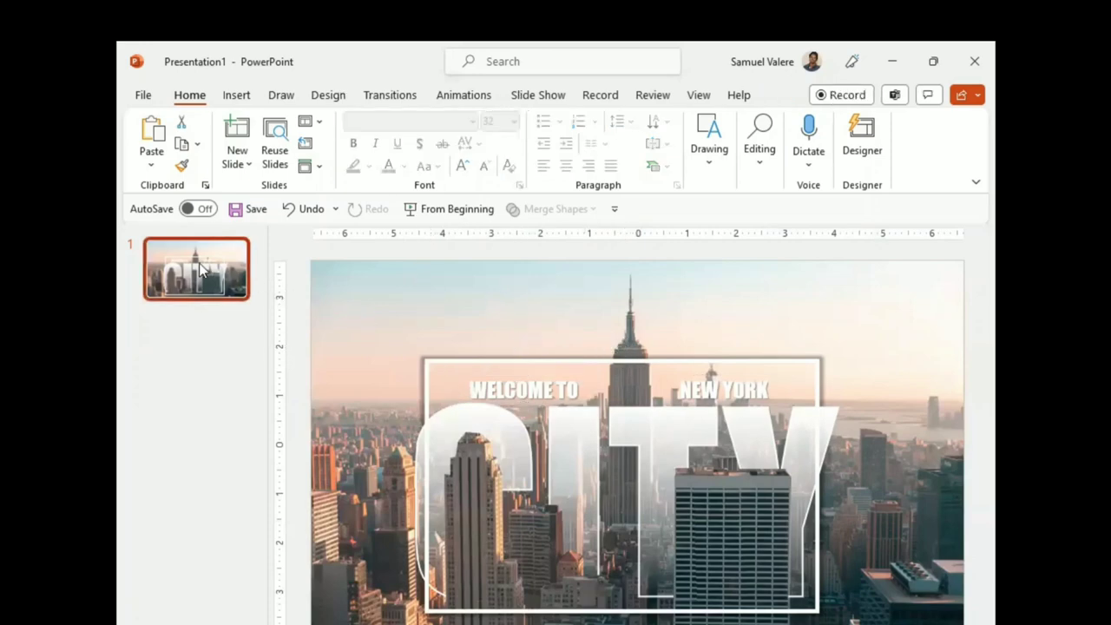
Duplicate slide 1 and start a rectangle over the tallest tower's spire on the new slide
right_click(201, 269)
left_click(259, 427)
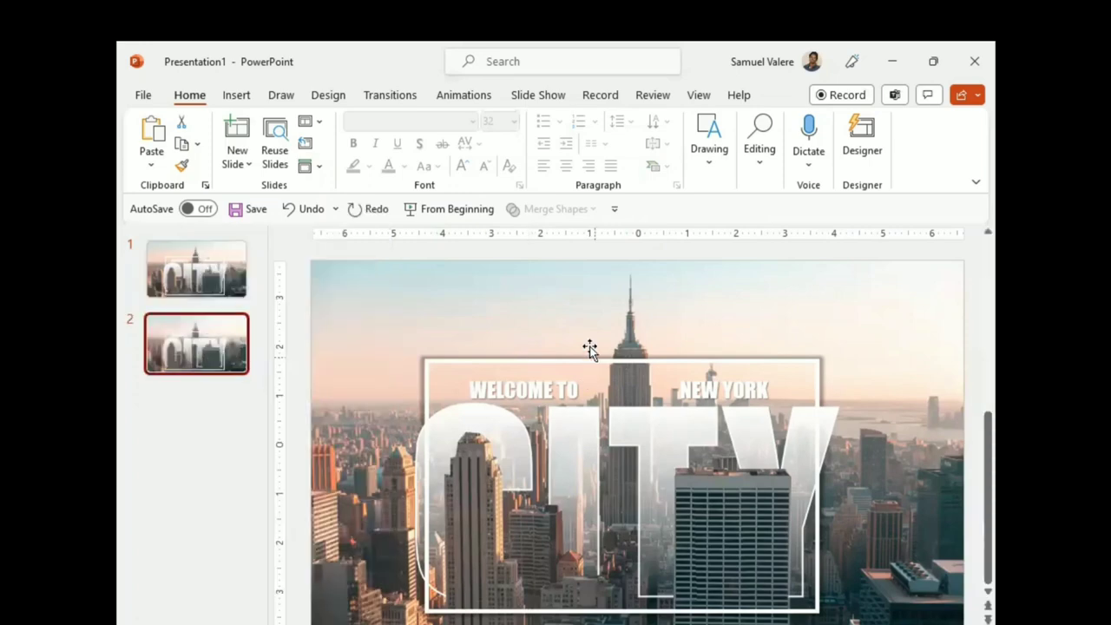
left_click(239, 97)
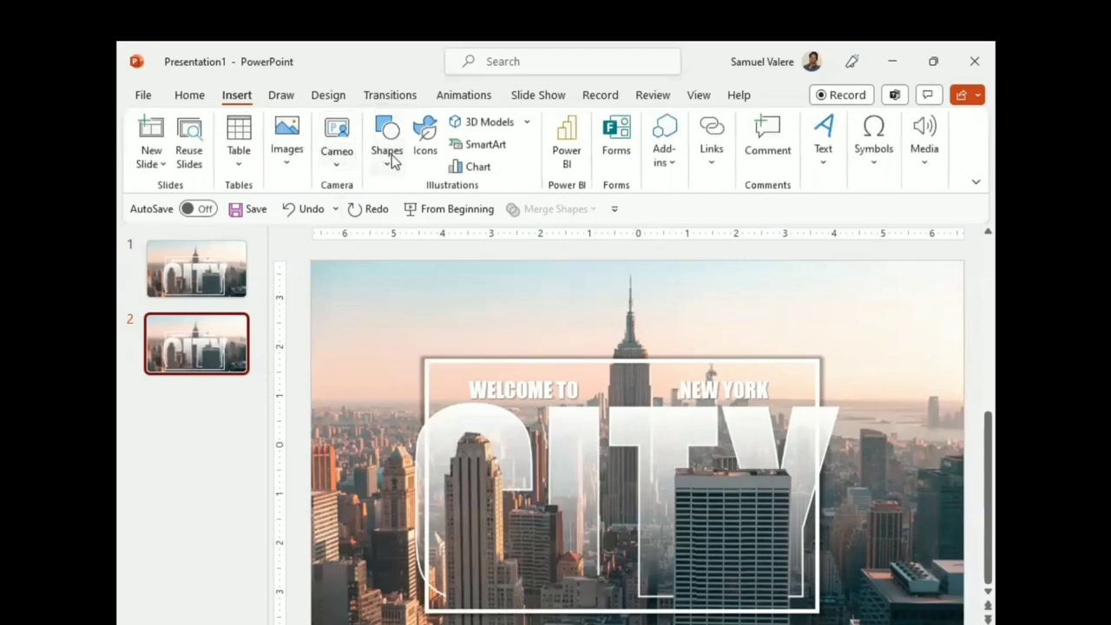
left_click(388, 156)
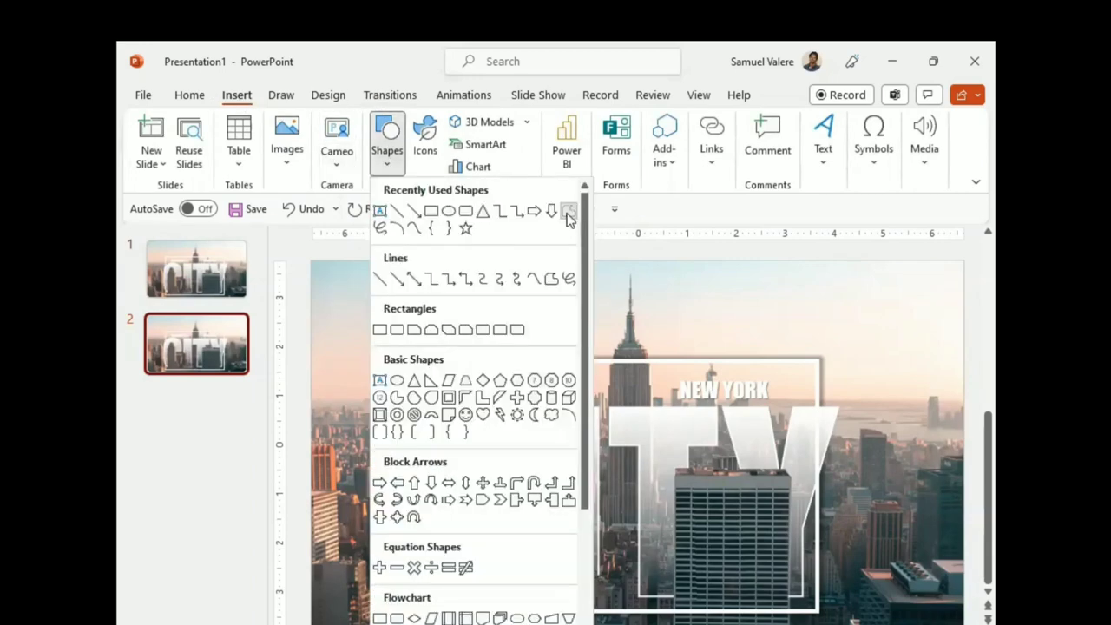
left_click(569, 214)
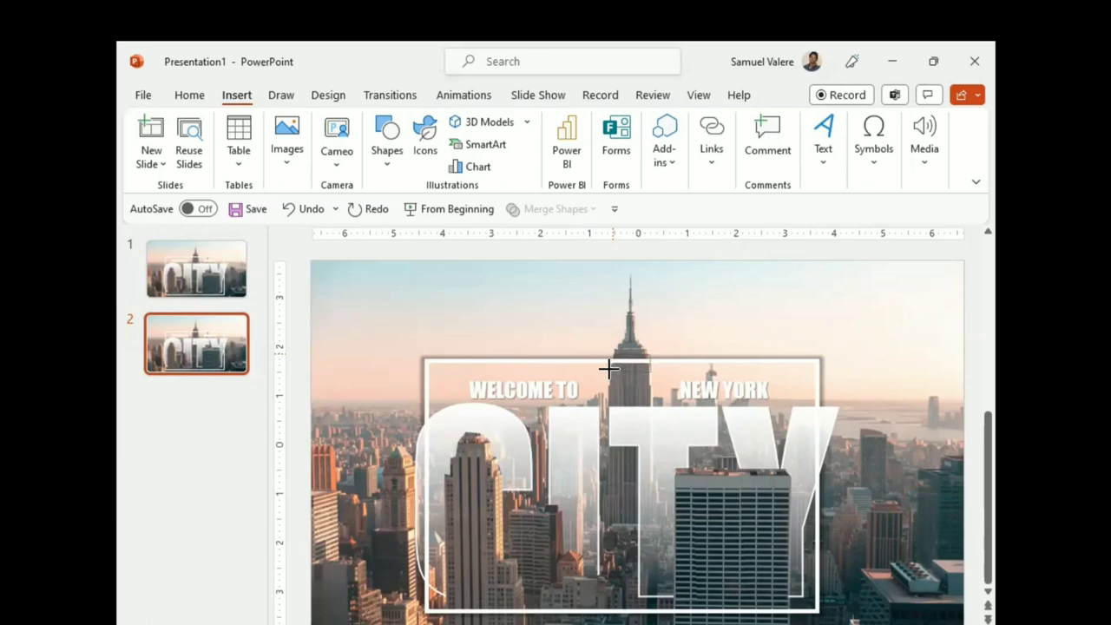
left_click(608, 351)
Draw a small rectangle over the spire and intersect it with the photo to cut the spire out
left_click_drag(614, 351, 608, 353)
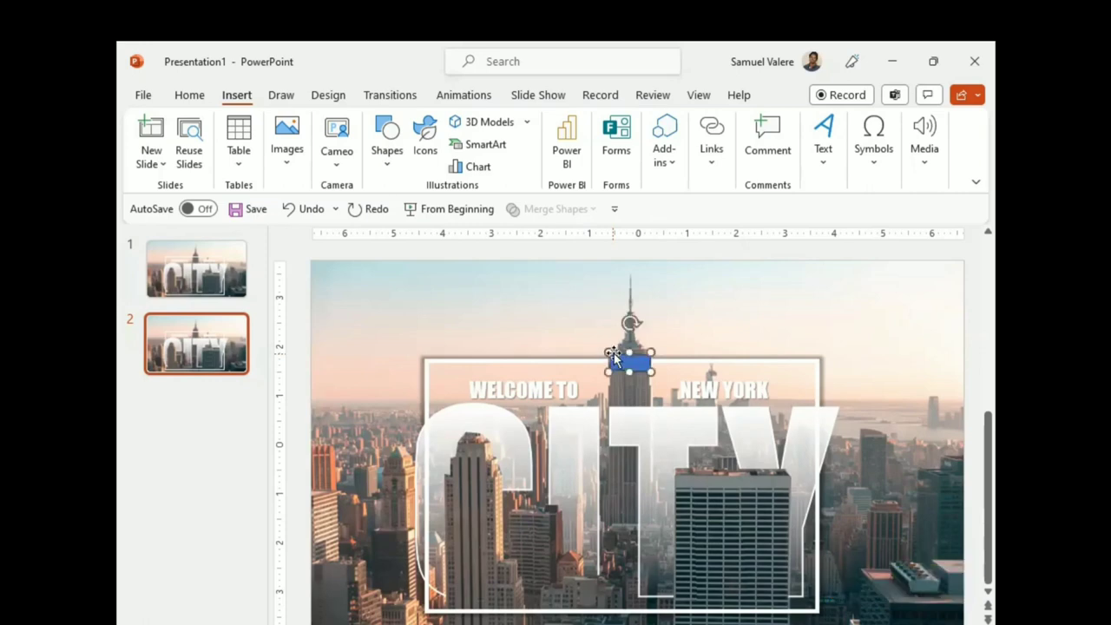
left_click(905, 360)
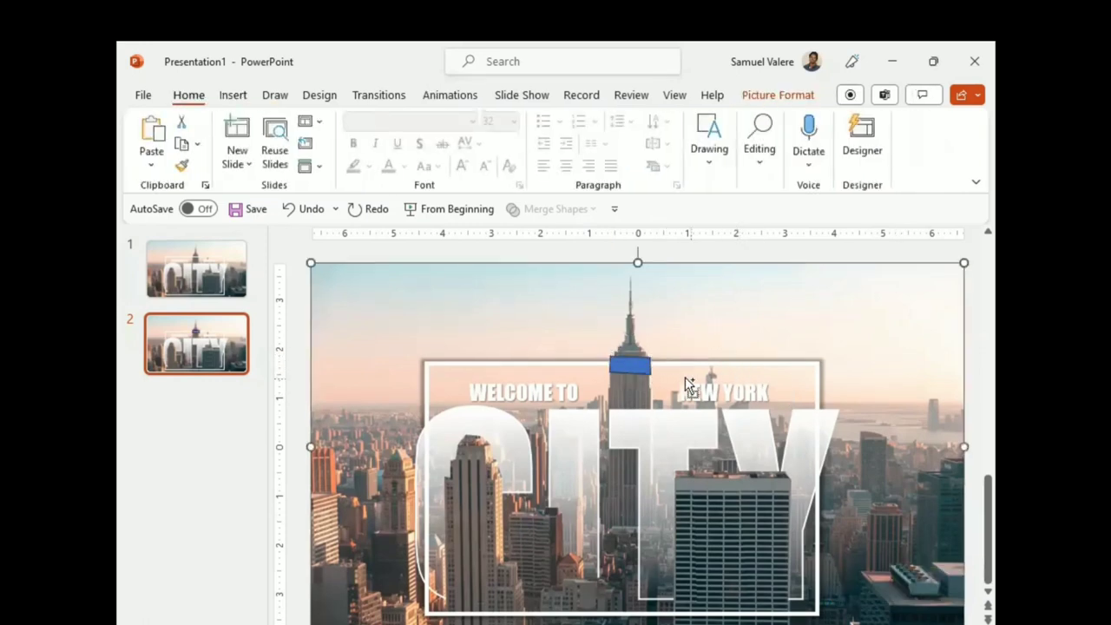
left_click(642, 368, "shift")
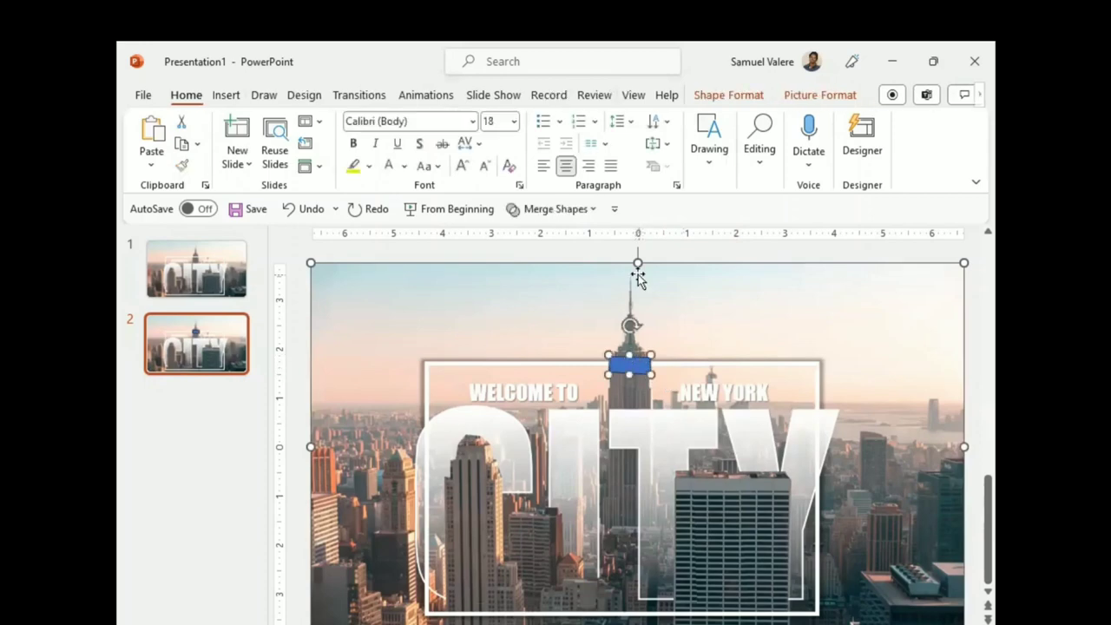
left_click(579, 210)
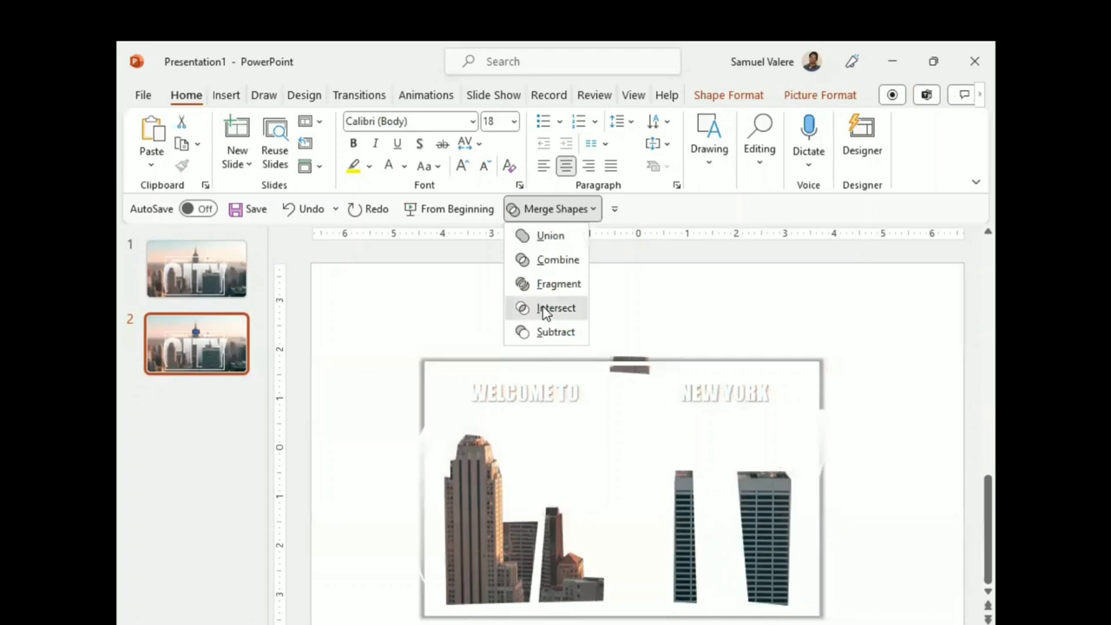
left_click(545, 310)
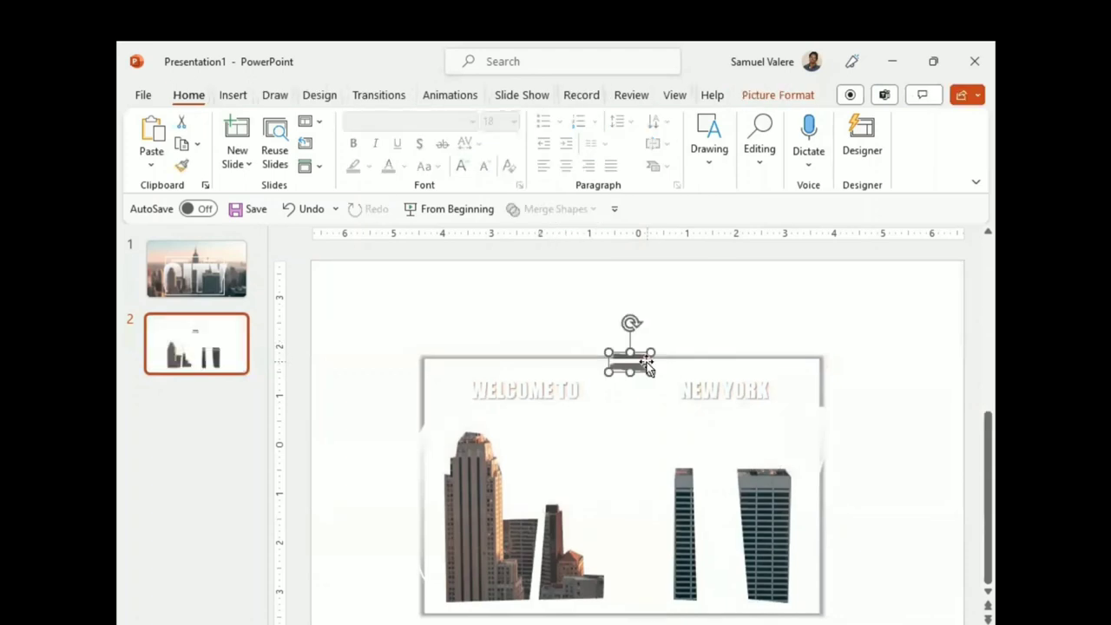
Copy the spire cut-out and paste it onto slide 1 over the tower
key("ctrl+z")
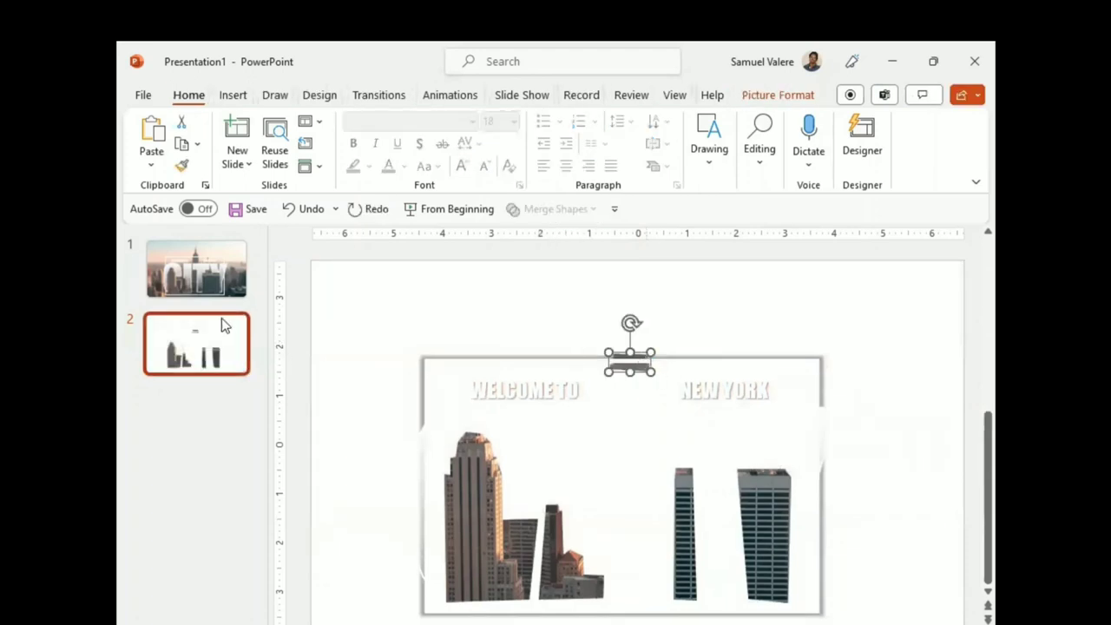
left_click(203, 268)
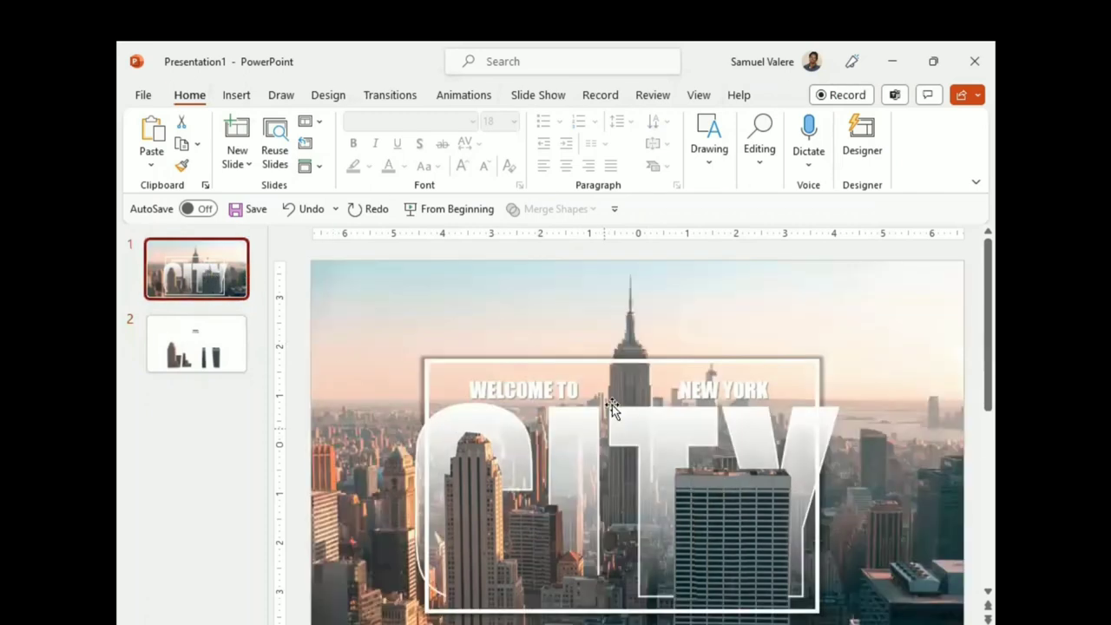
key("ctrl+v")
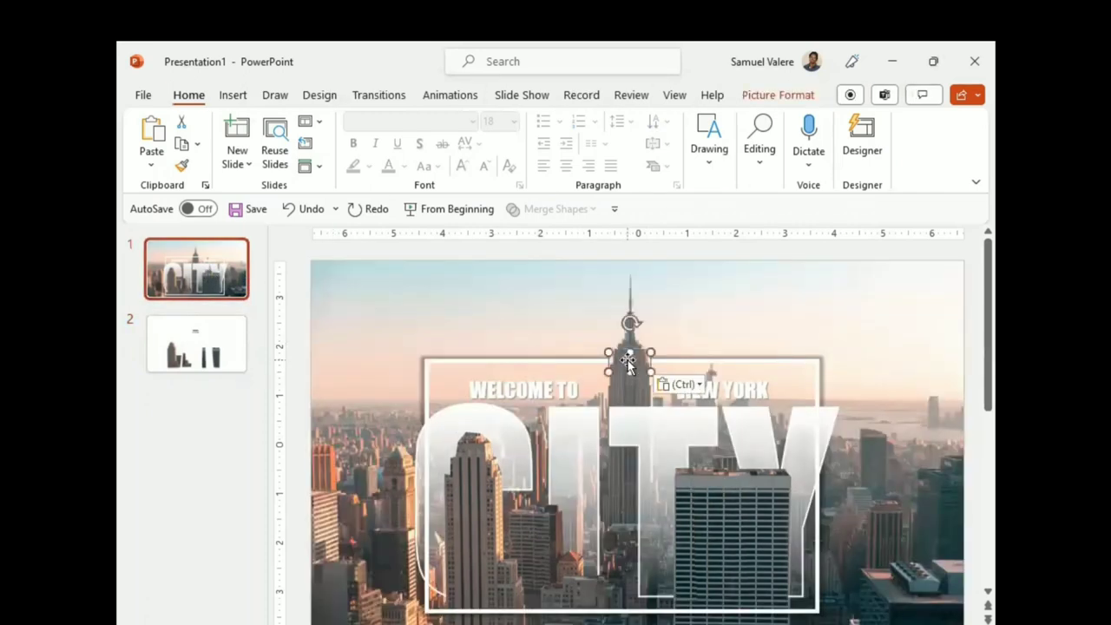